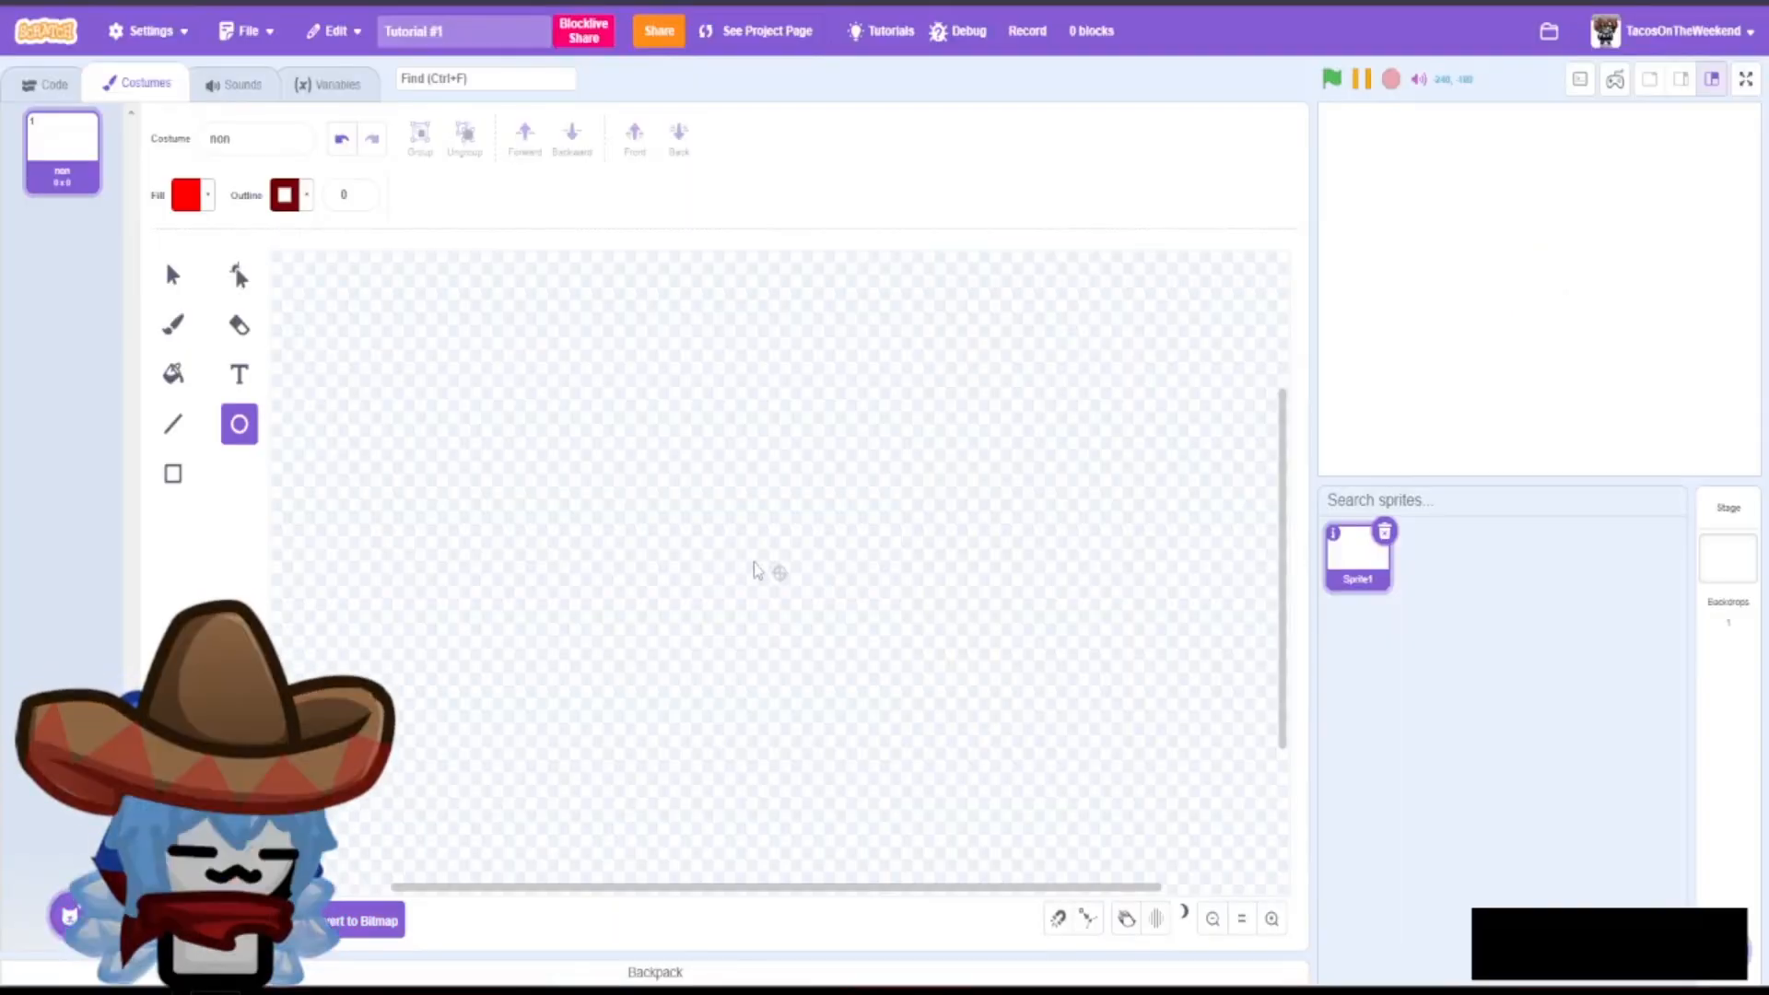
- Draw a solid red circle without an outline and centre it on the costume canvas
{"action": "key", "text": "shift"}
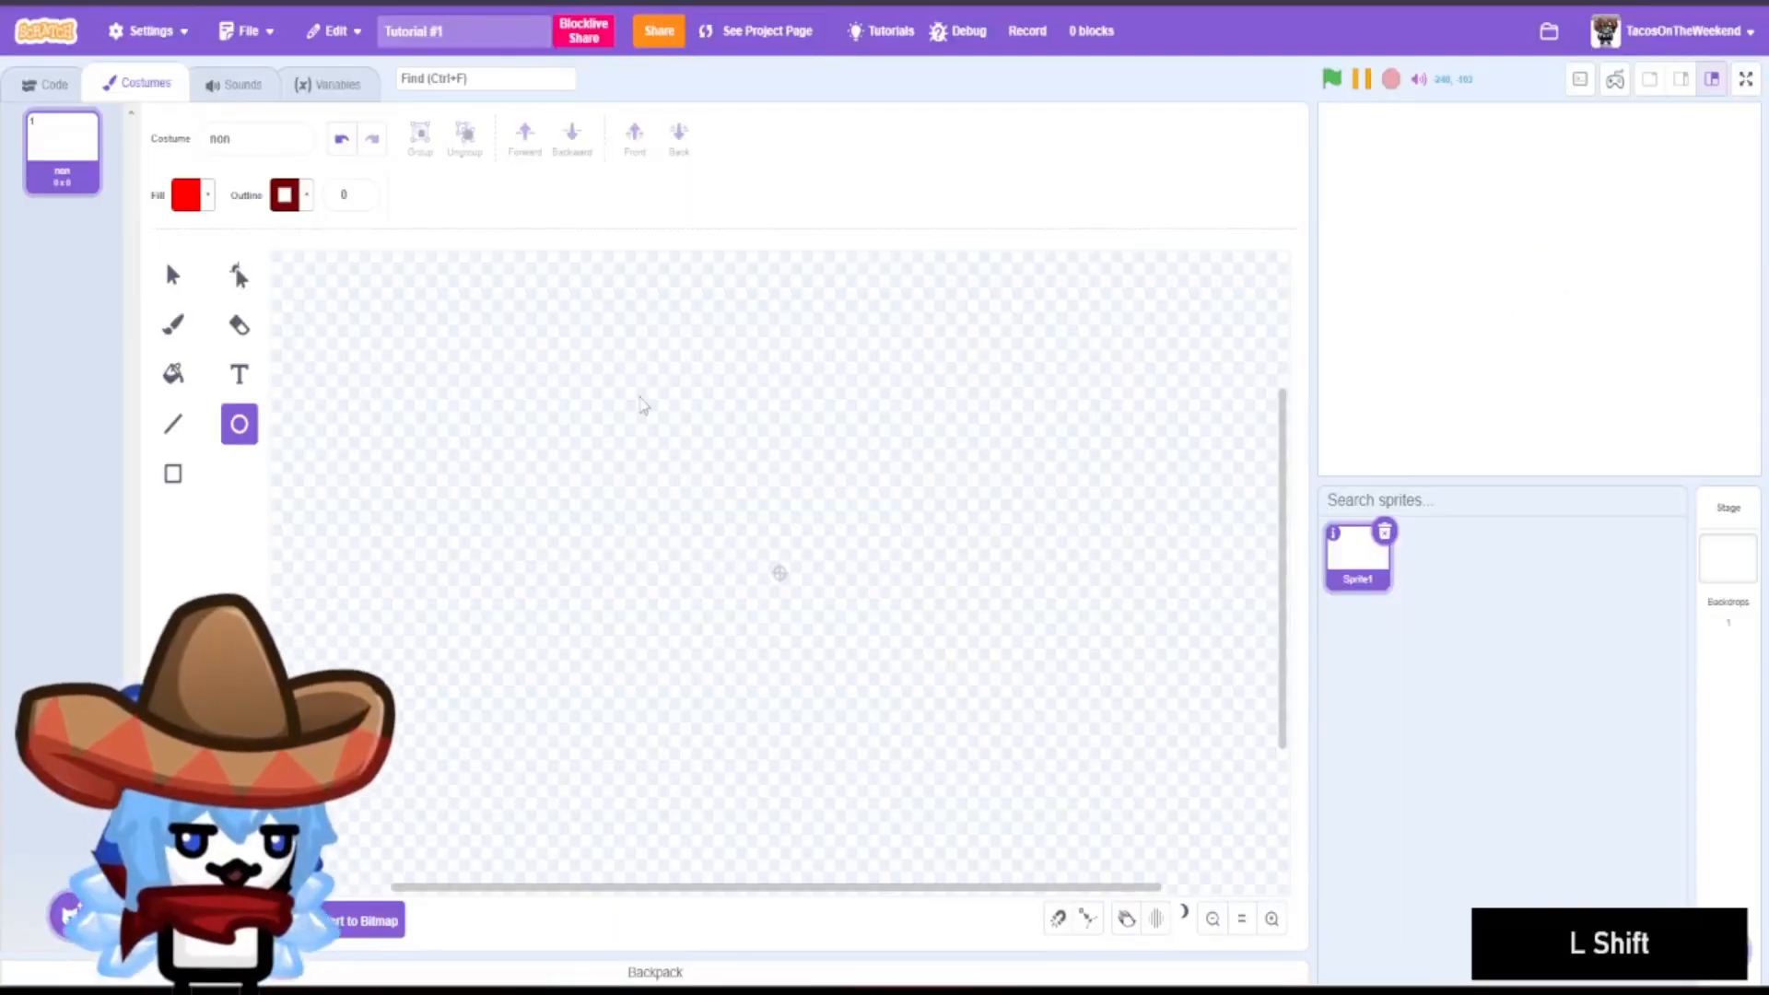
{"action": "left_click_drag", "start_coordinate": [636, 416], "coordinate": [919, 802]}
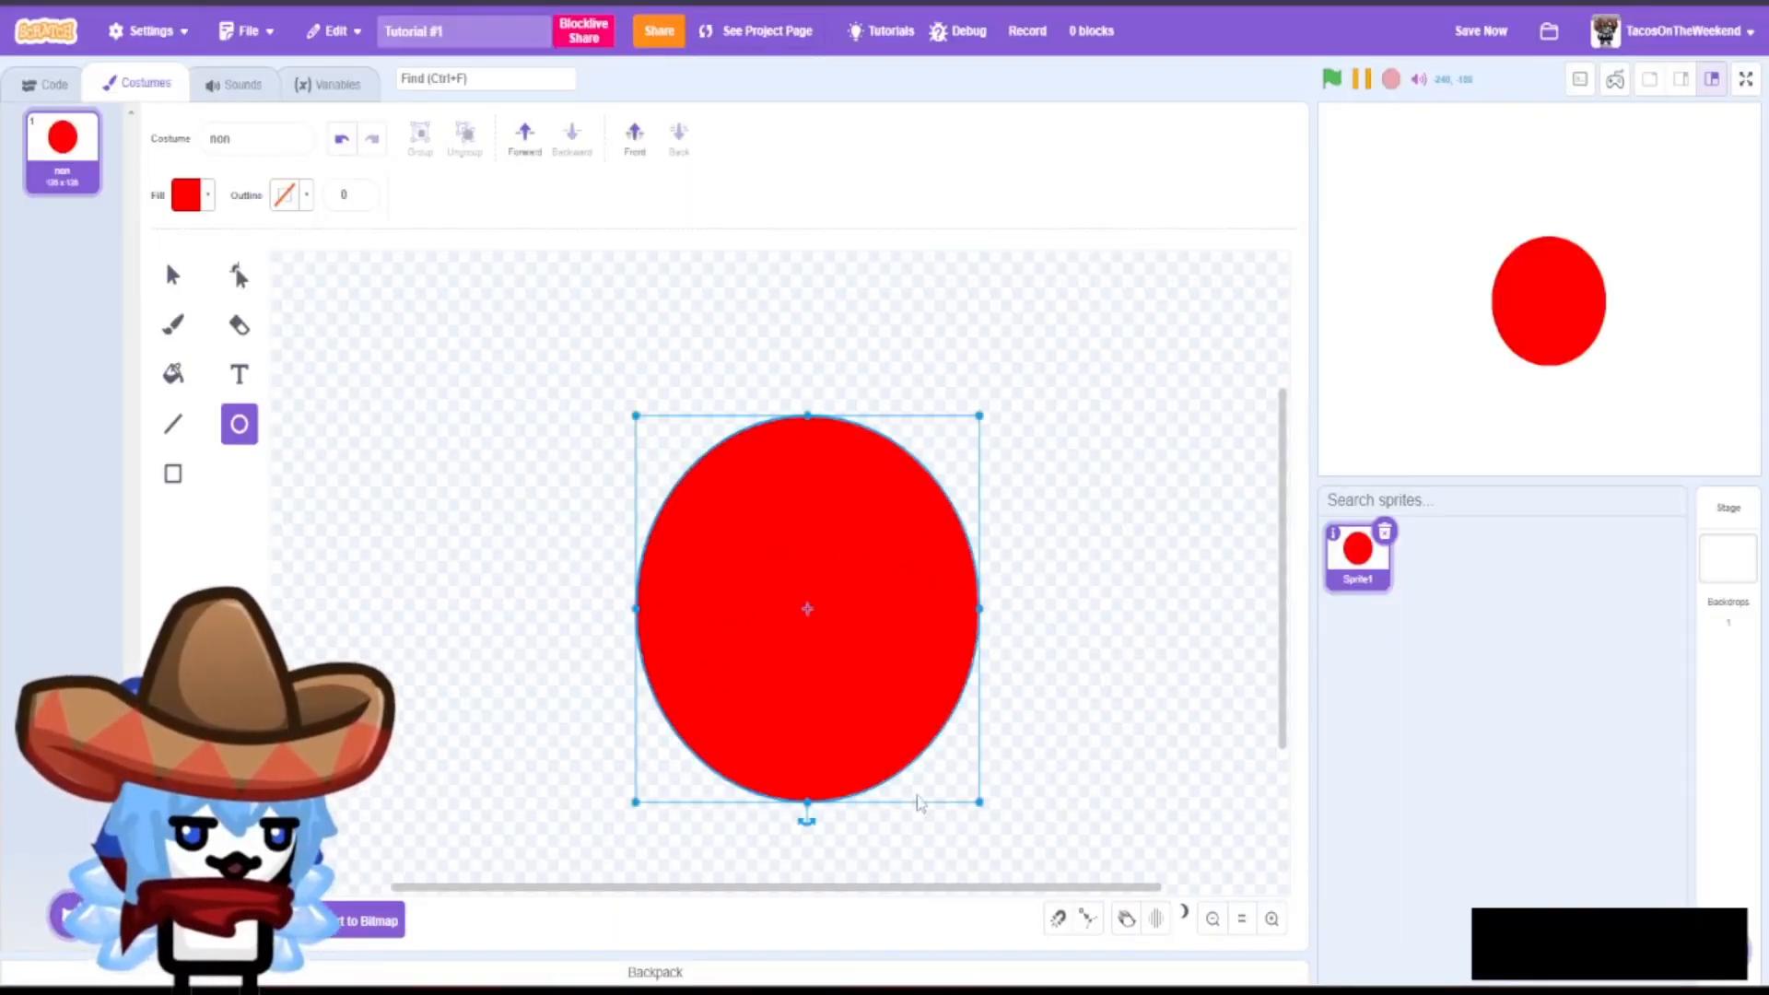
{"action": "left_click_drag", "start_coordinate": [875, 704], "coordinate": [848, 670]}
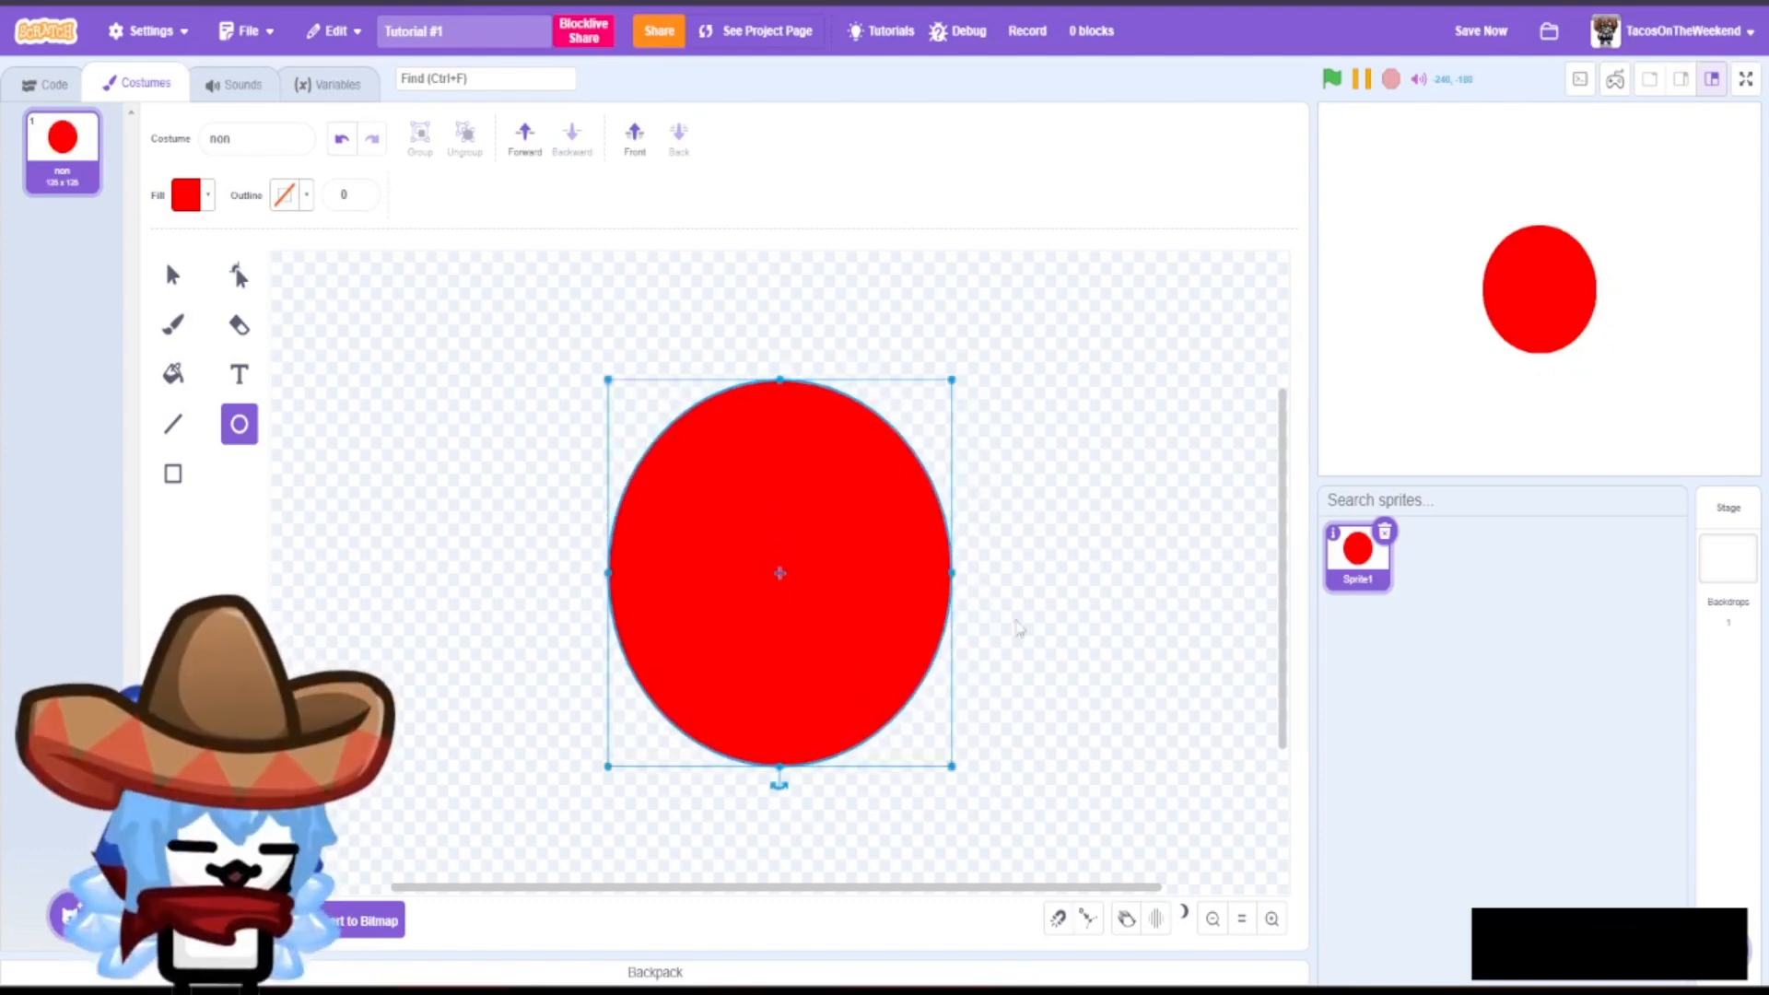
{"action": "left_click", "coordinate": [1023, 651]}
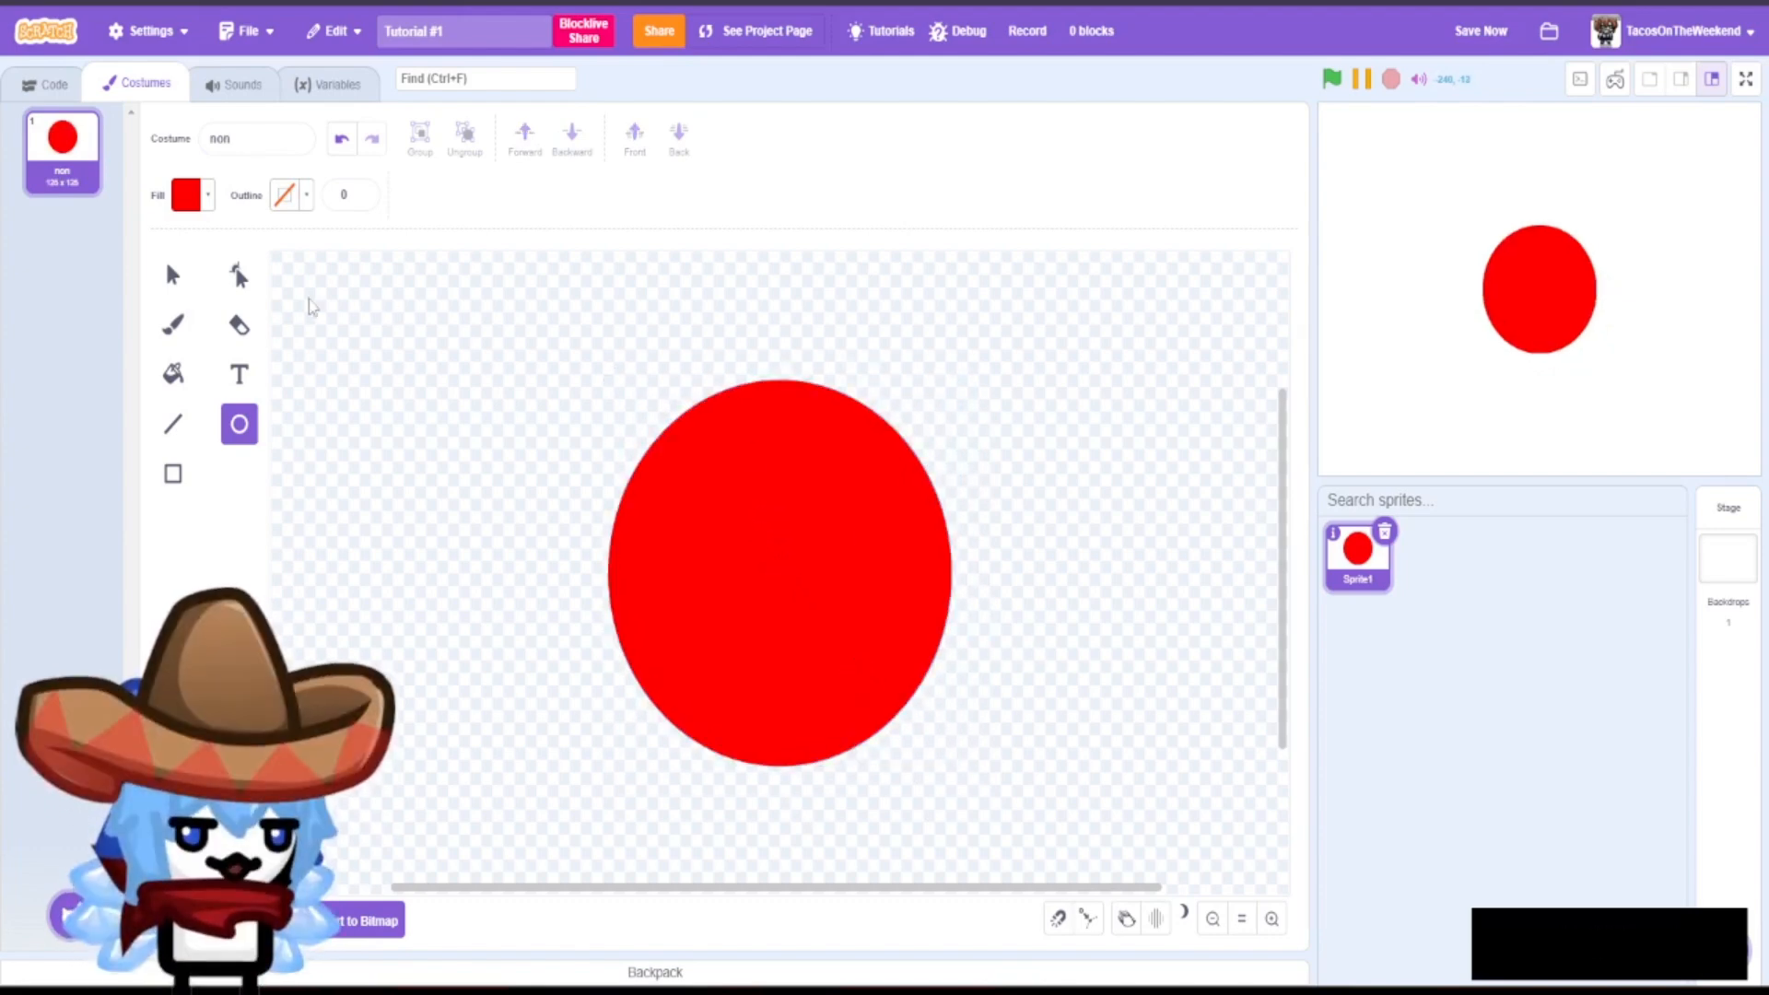
- Delete everything on the canvas and undo the deletion
{"action": "key", "text": "ctrl+a"}
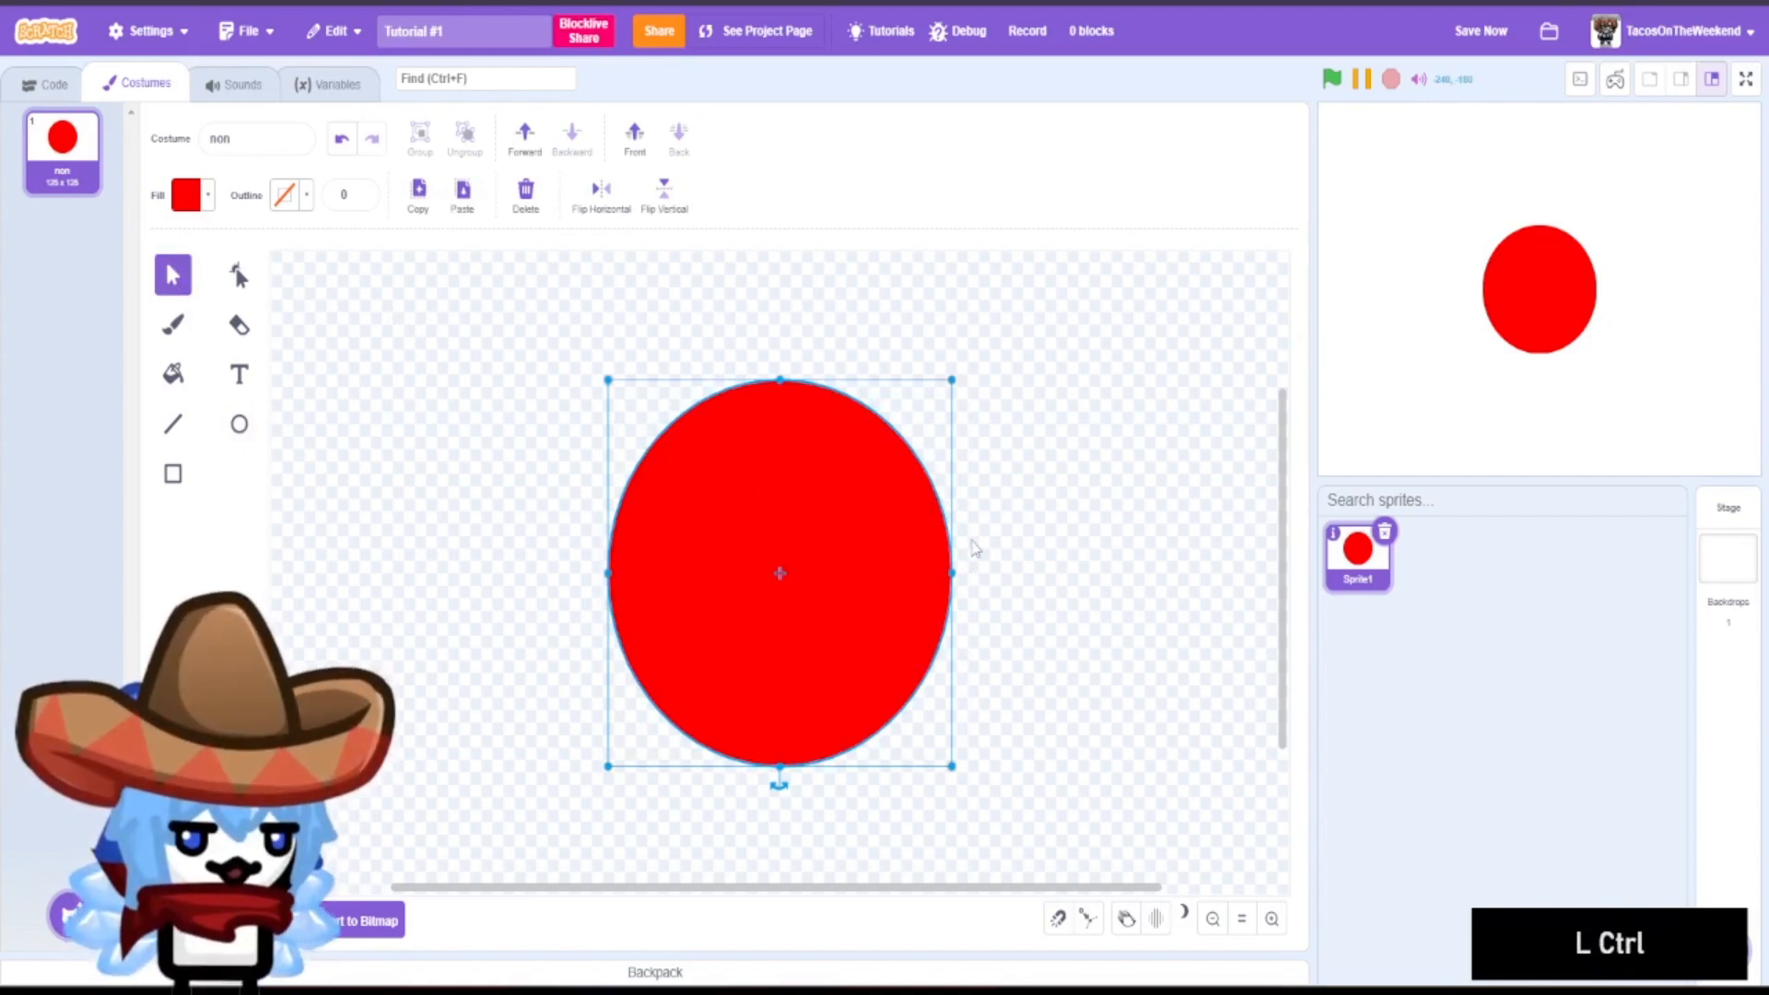
{"action": "key", "text": "Delete"}
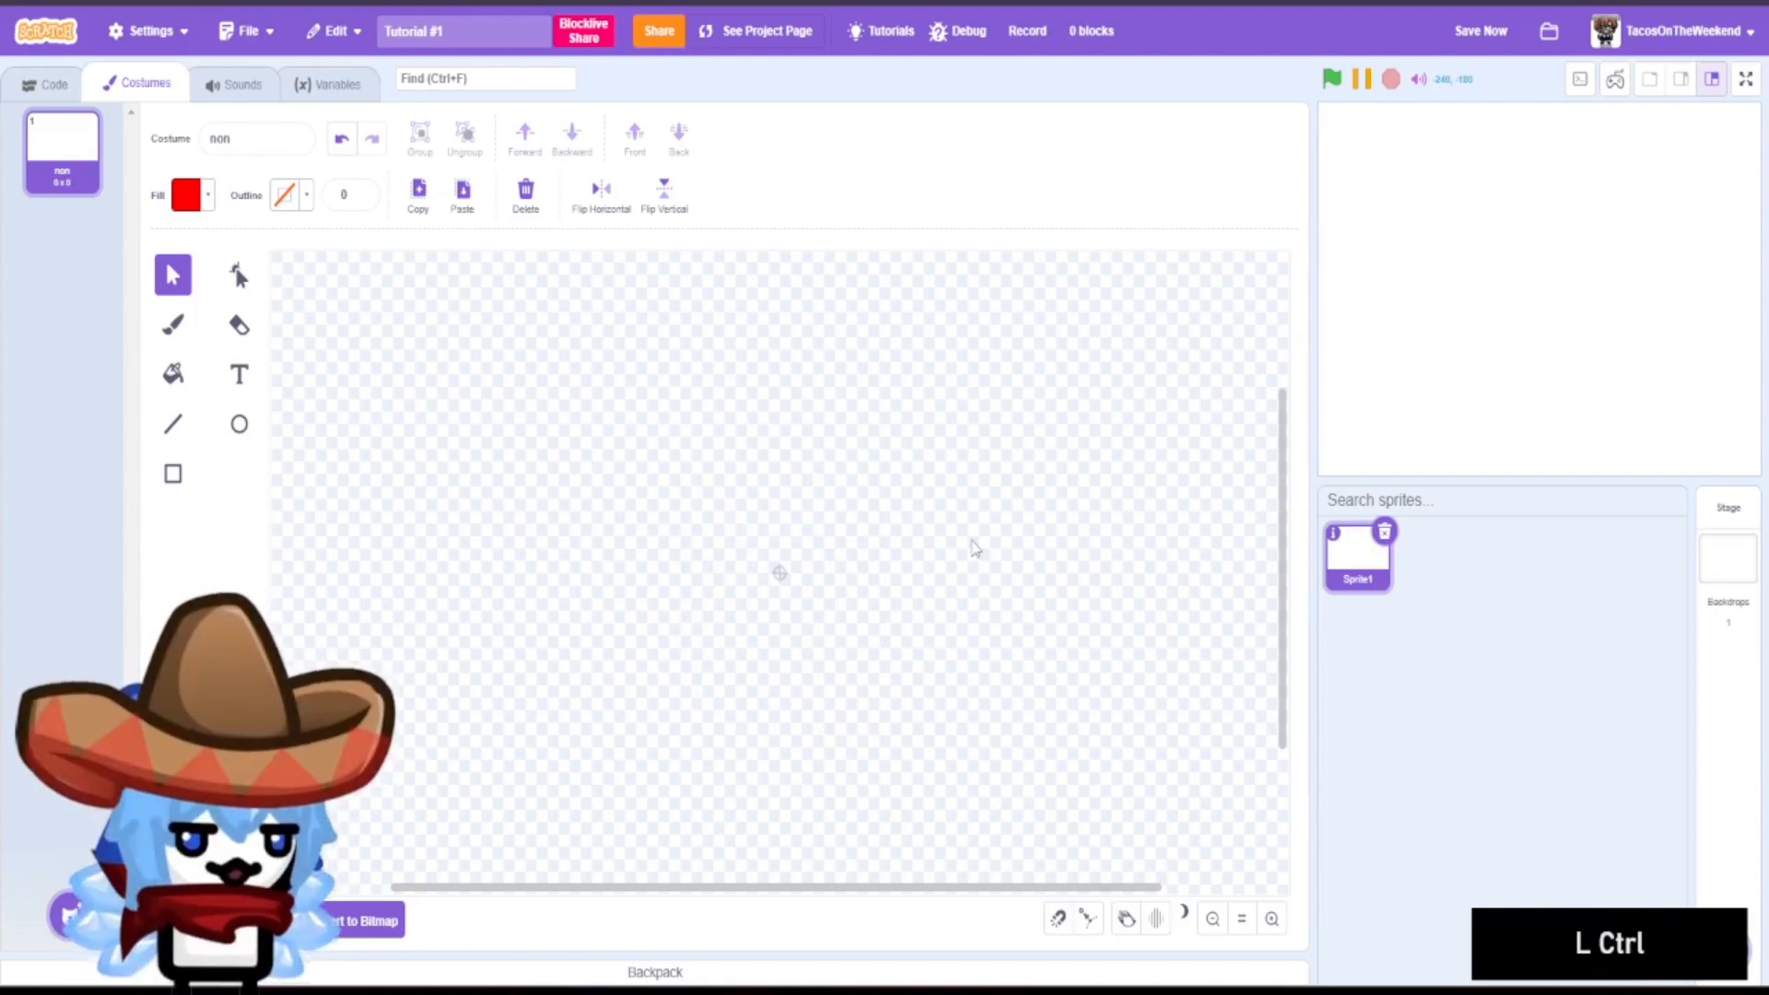
{"action": "key", "text": "ctrl+z"}
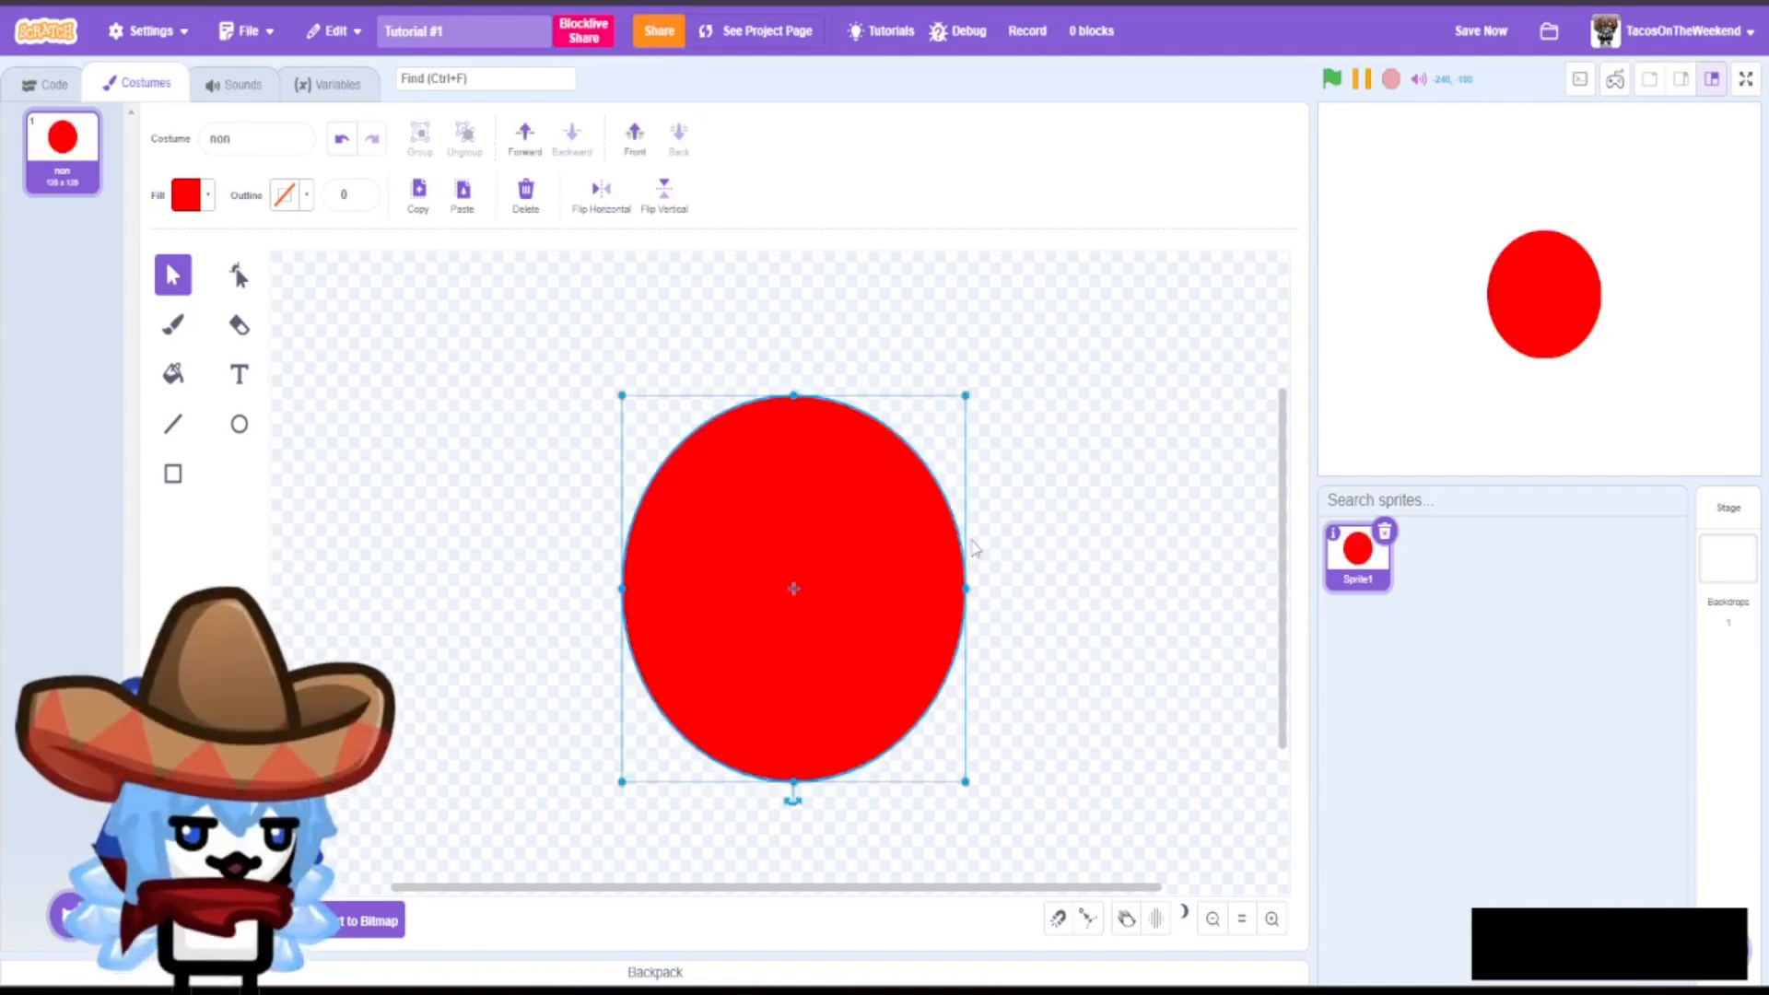
{"action": "left_click", "coordinate": [976, 550]}
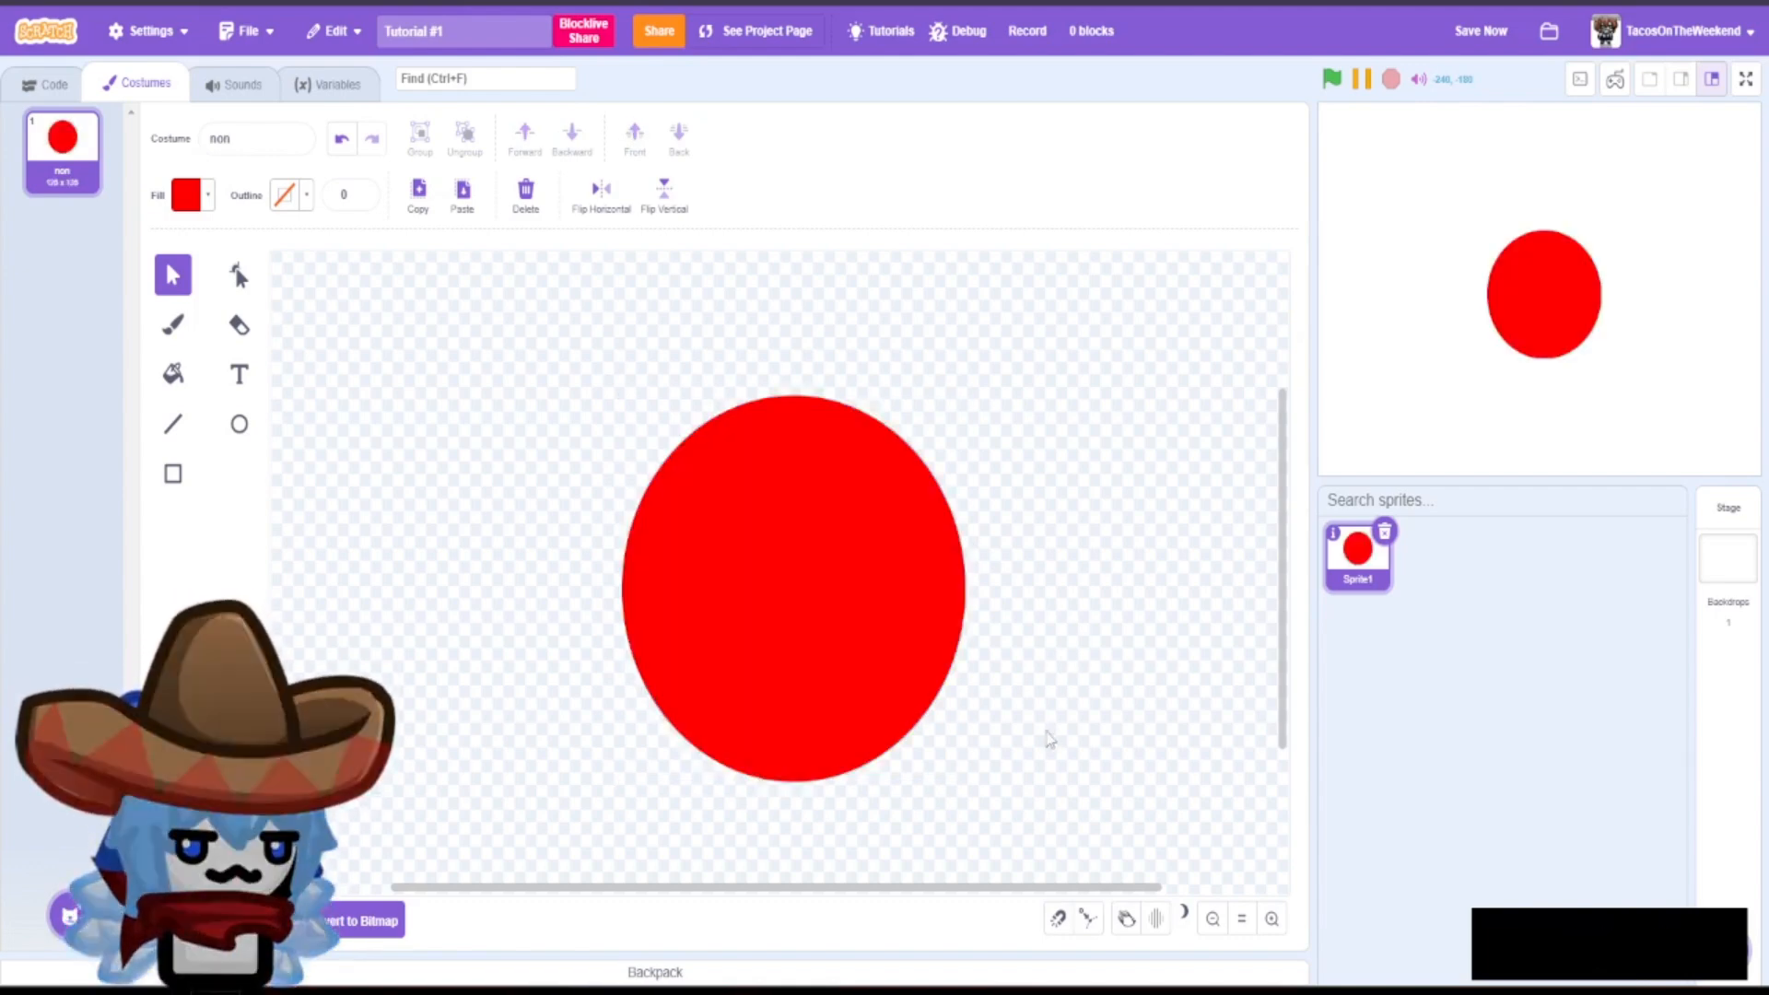
- Duplicate the red circle three times, placing overlapping copies to its right, to its left and below it
{"action": "left_click", "coordinate": [789, 595]}
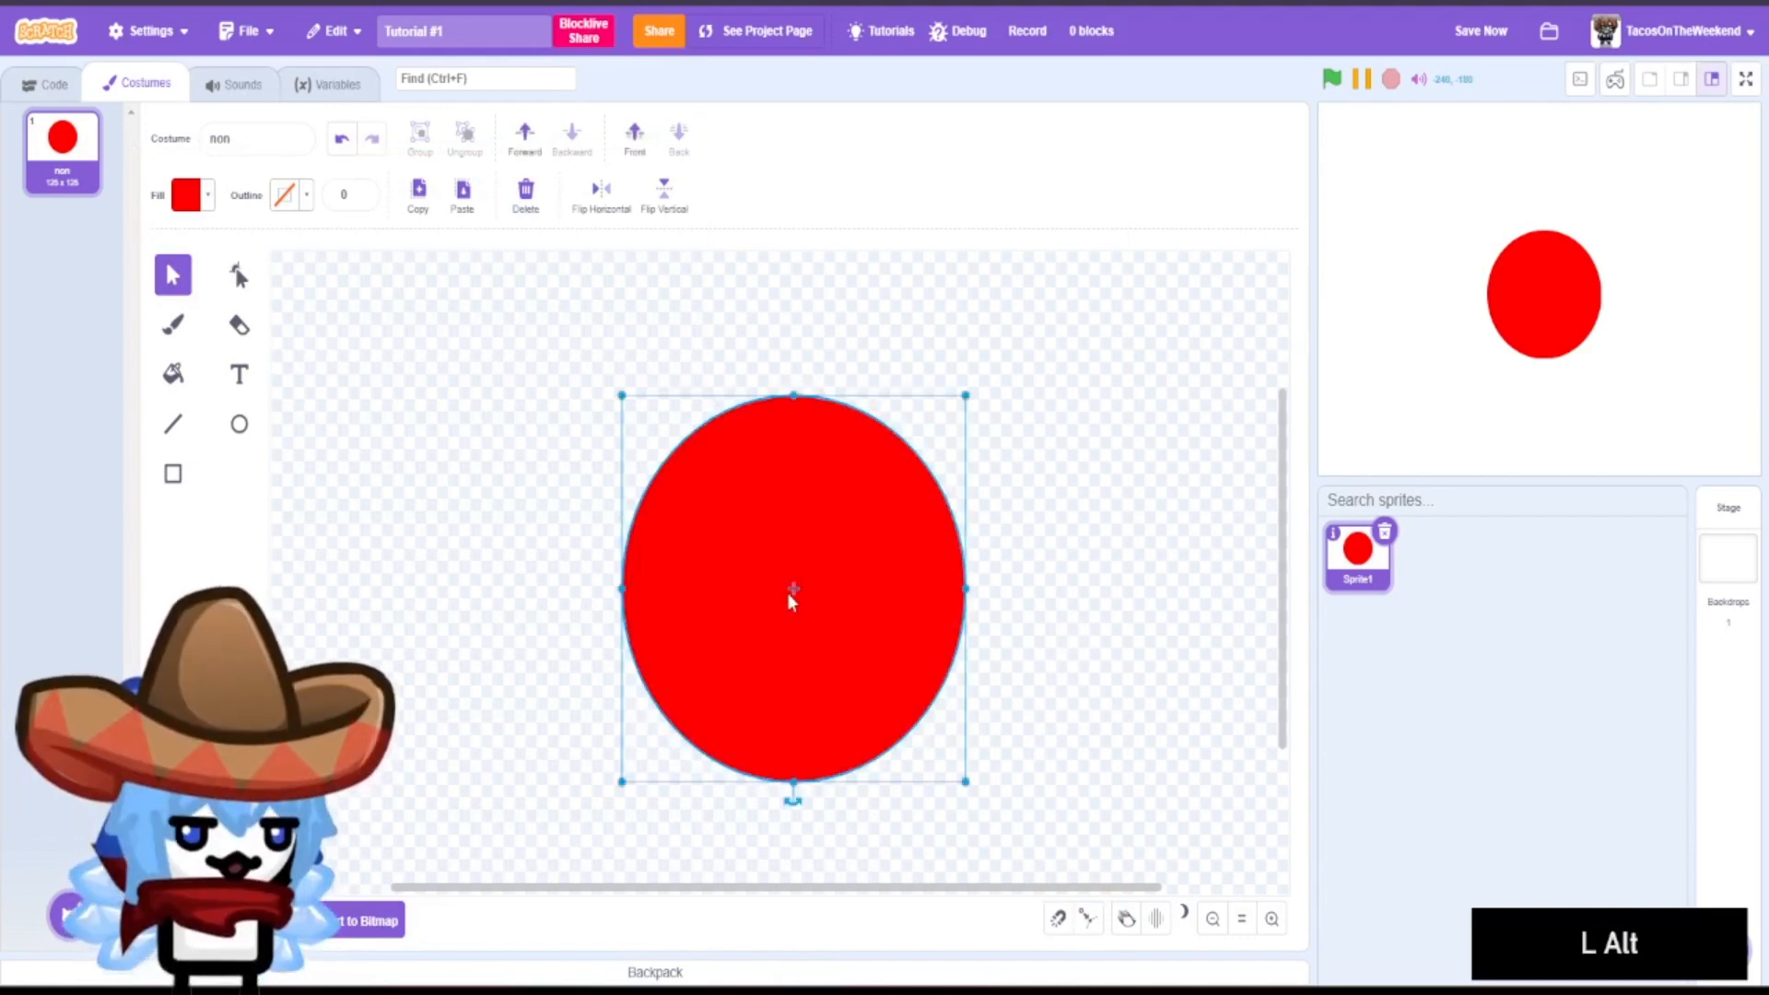
{"action": "left_click_drag", "start_coordinate": [791, 597], "coordinate": [1012, 611]}
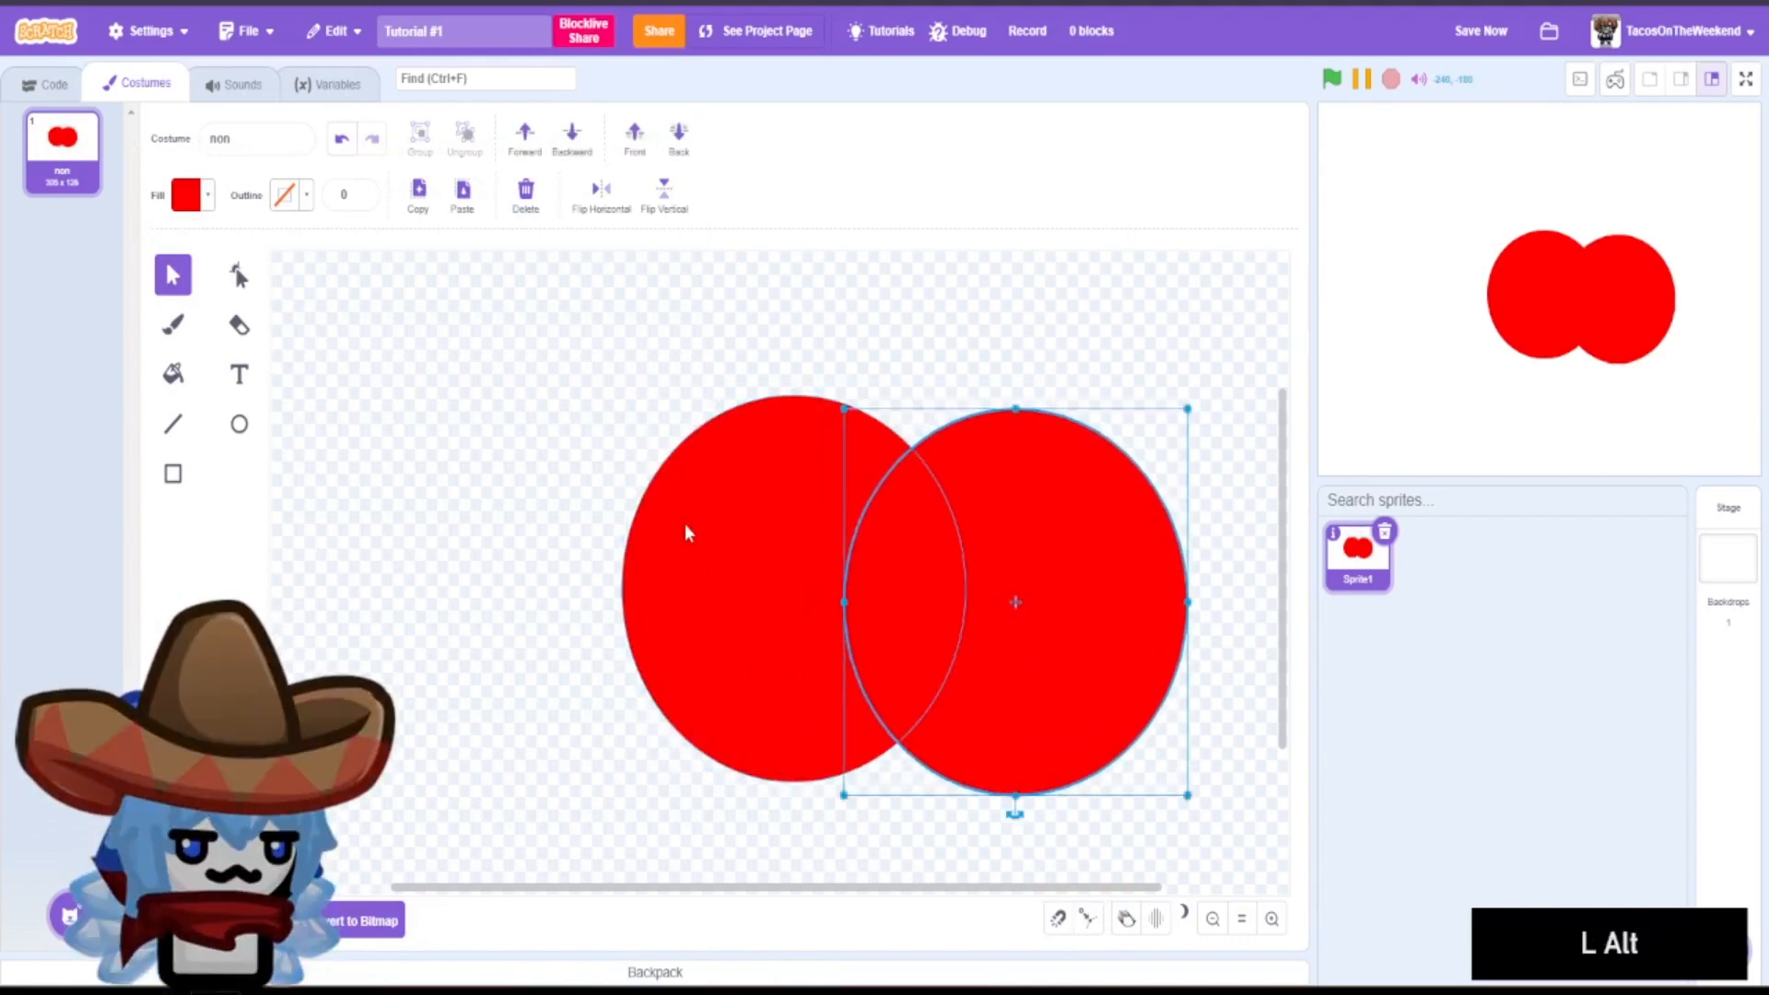
{"action": "left_click_drag", "start_coordinate": [686, 529], "coordinate": [465, 518]}
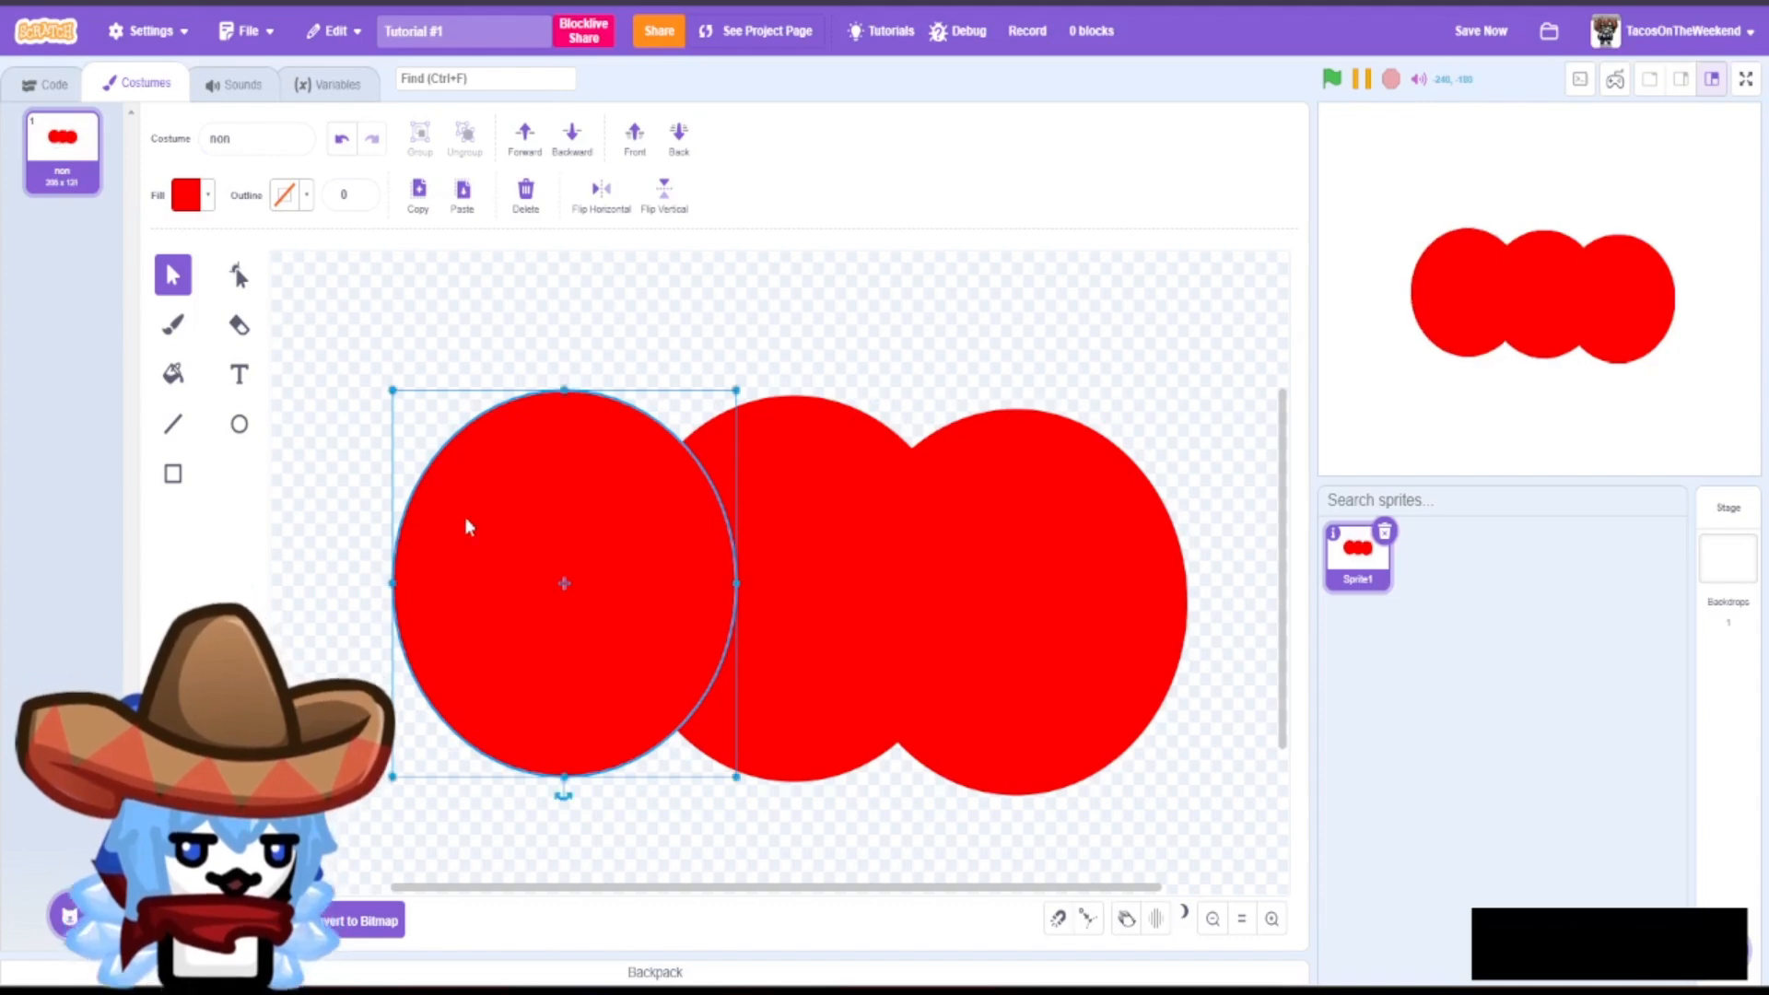
{"action": "left_click_drag", "start_coordinate": [743, 466], "coordinate": [761, 641]}
{"action": "left_click", "coordinate": [807, 343]}
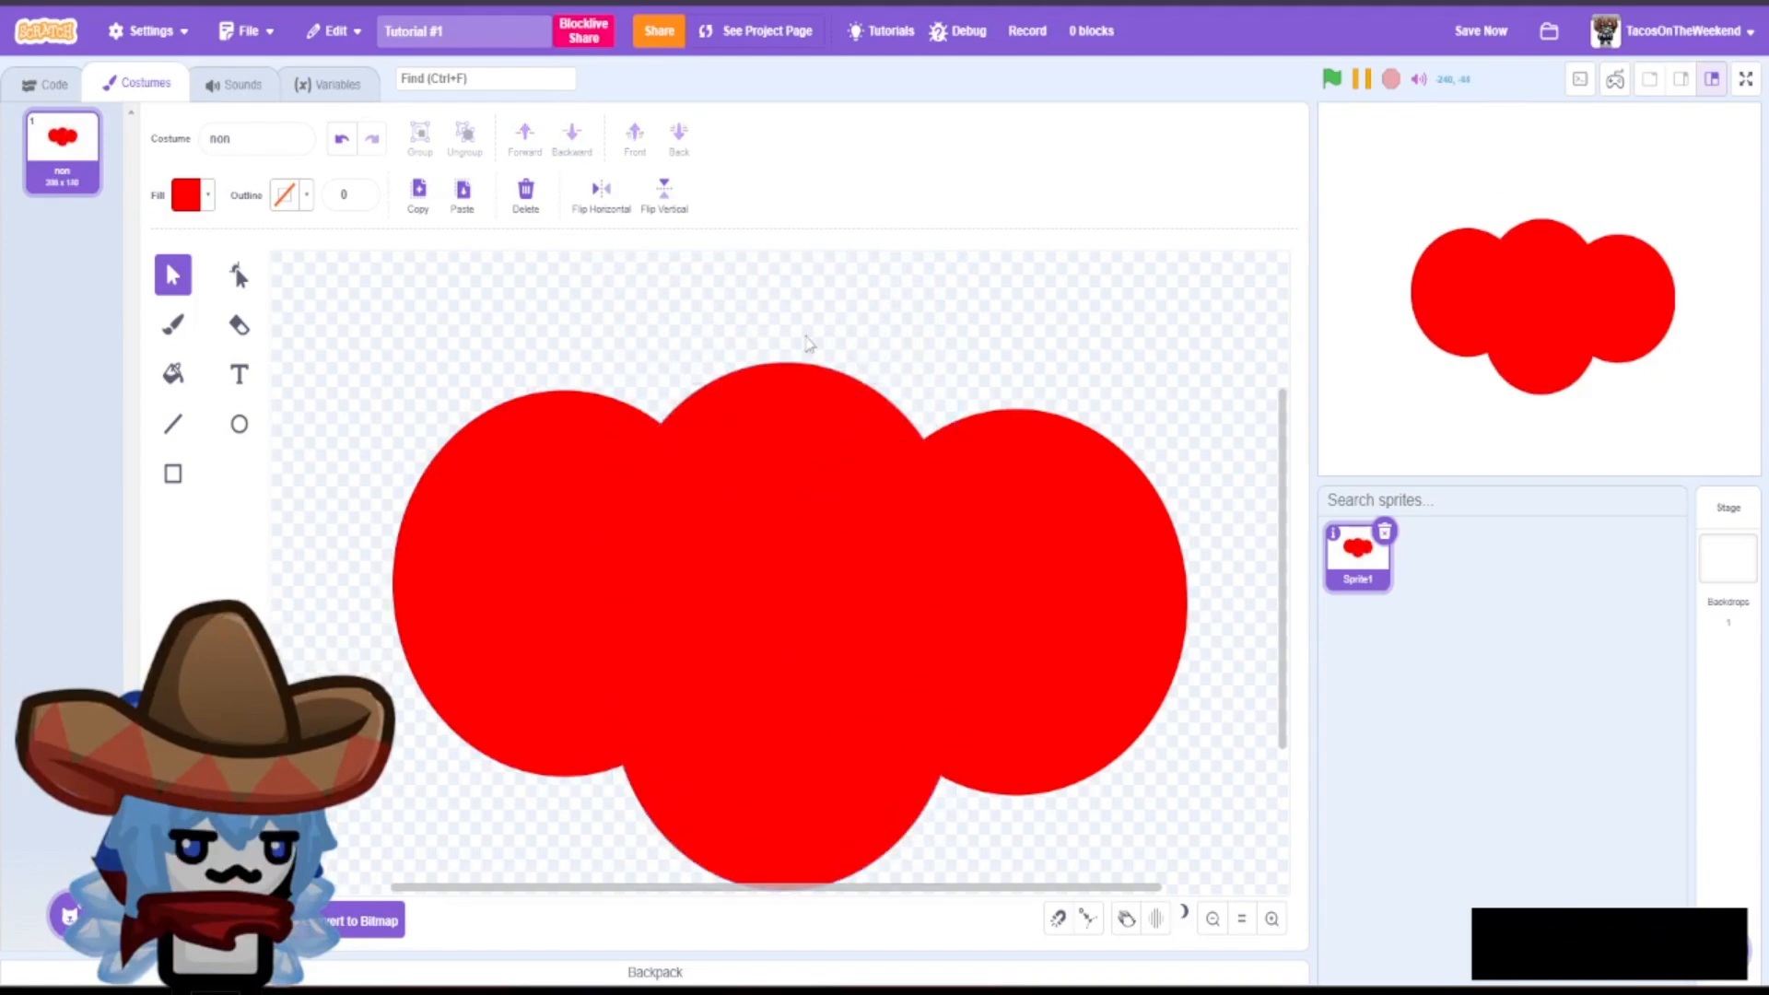
- Select all four circles at once and again one by one, clearing the selection each time
{"action": "key", "text": "ctrl+a"}
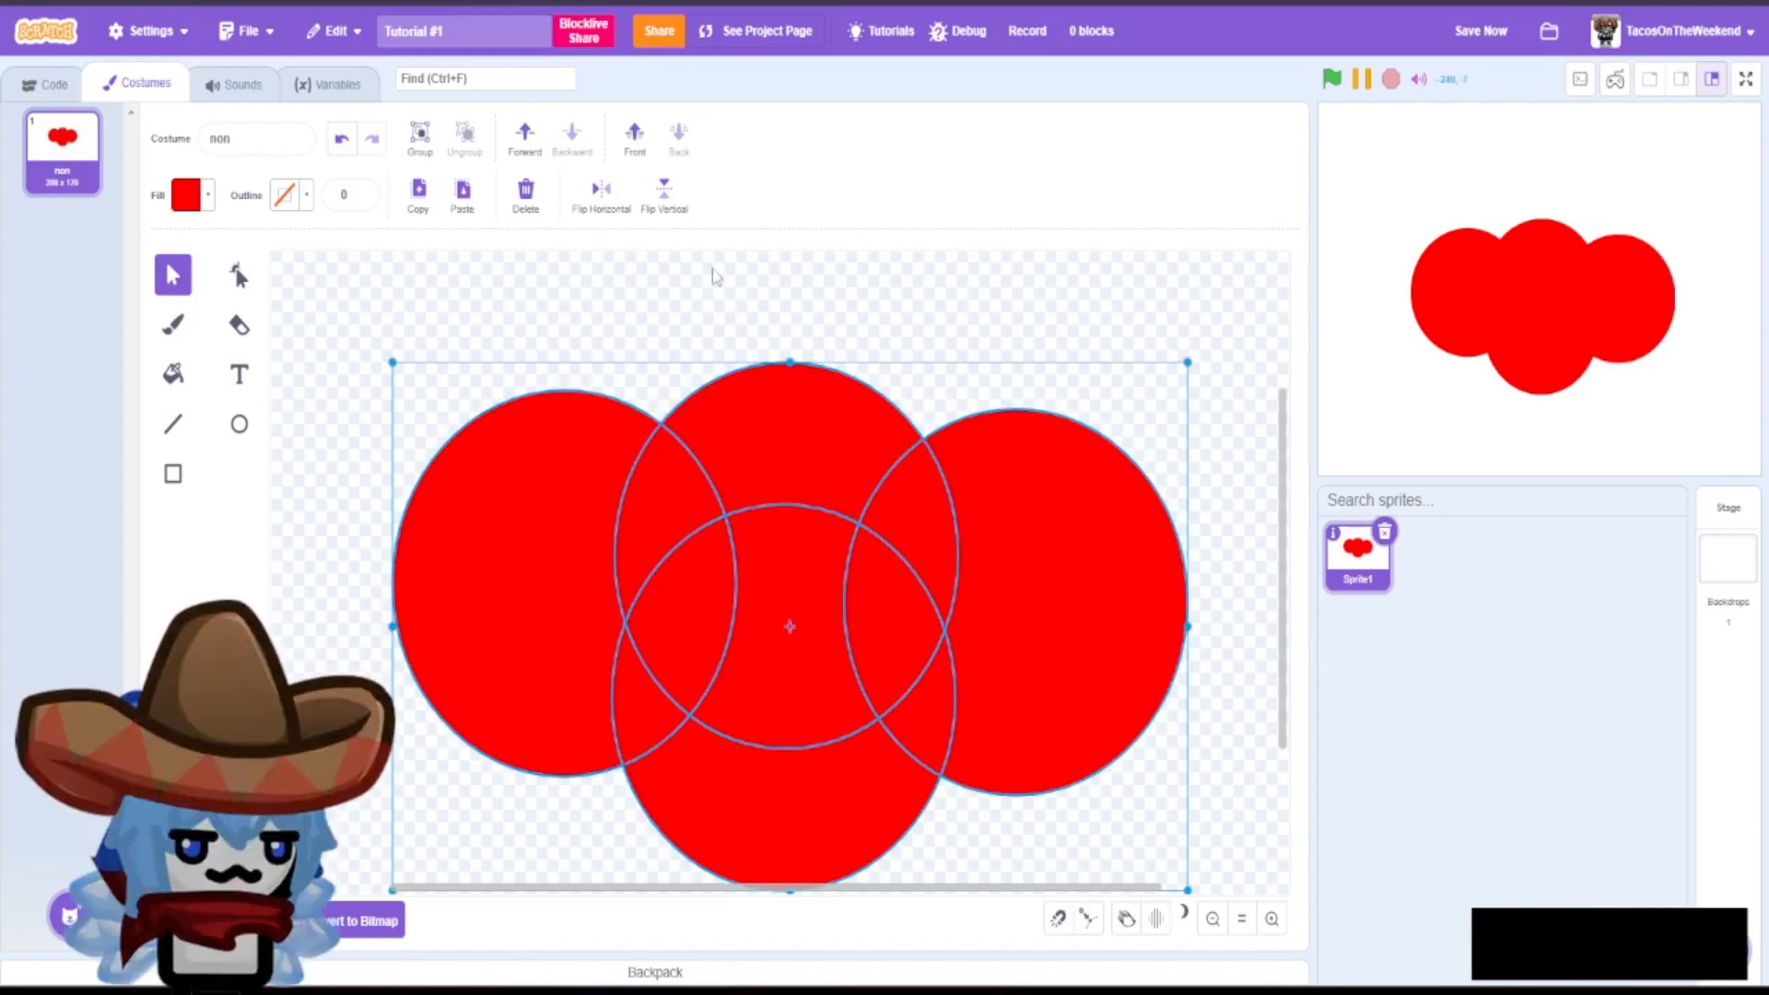
{"action": "left_click", "coordinate": [765, 337]}
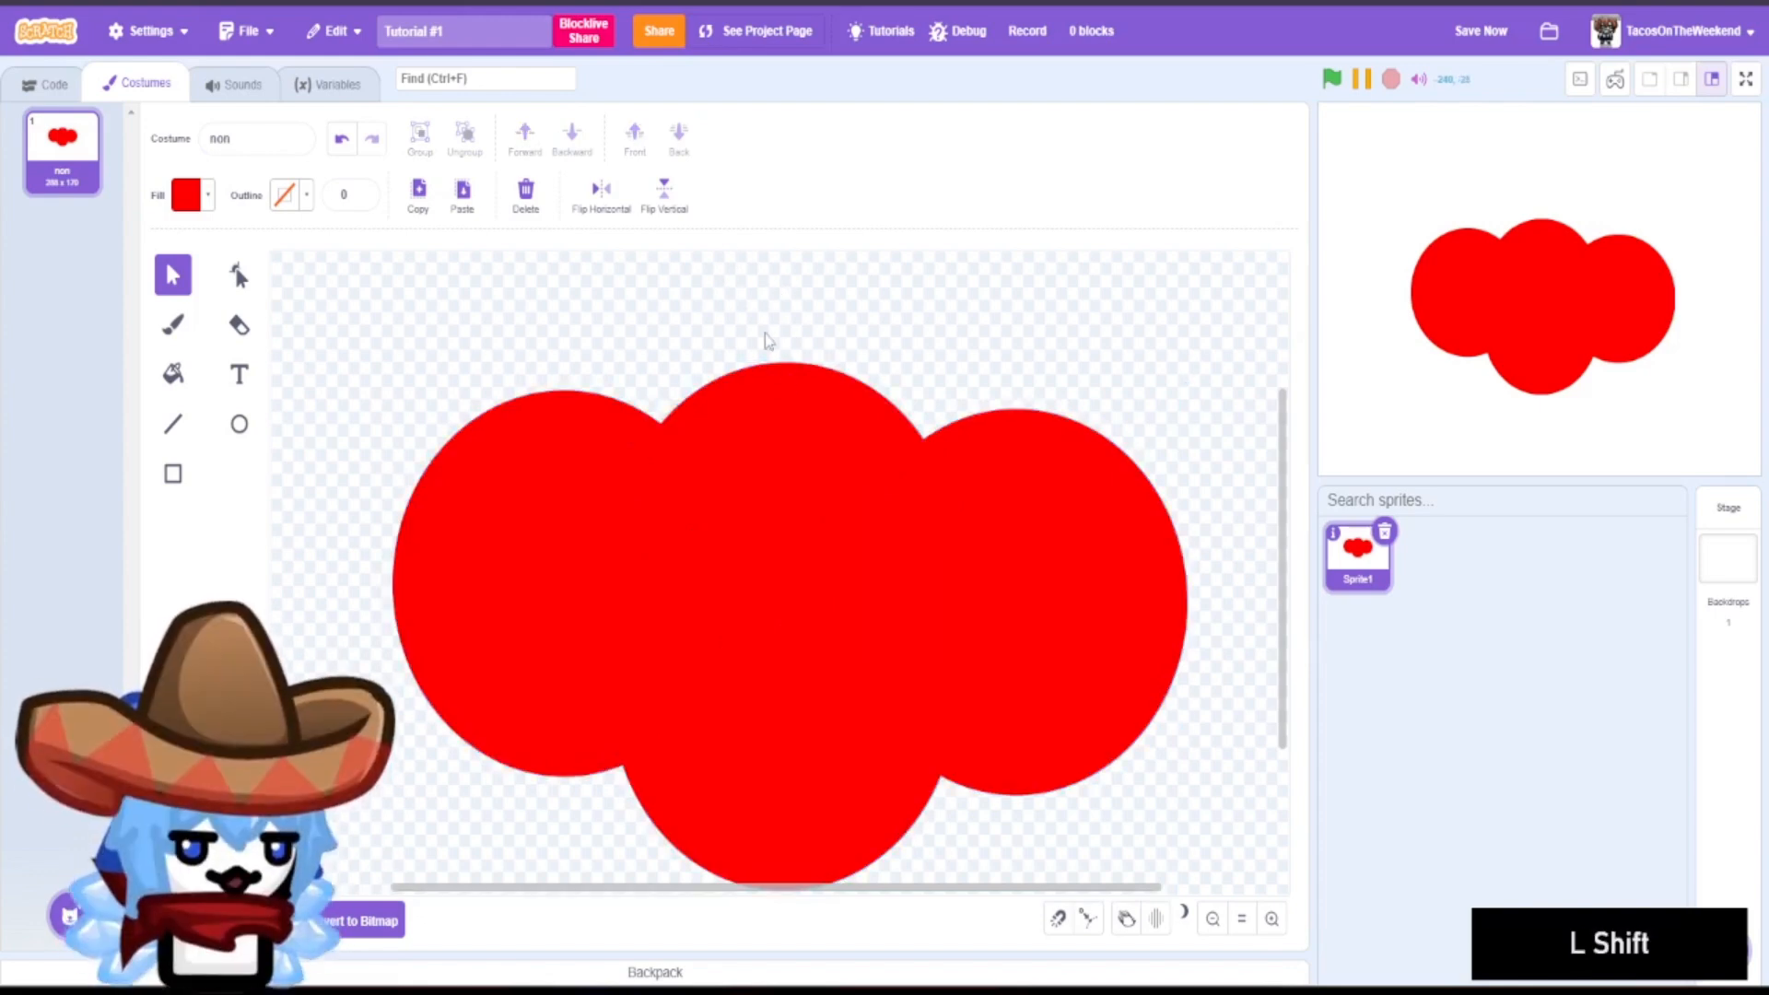
{"action": "left_click", "coordinate": [446, 566]}
{"action": "left_click", "coordinate": [761, 434], "text": "shift"}
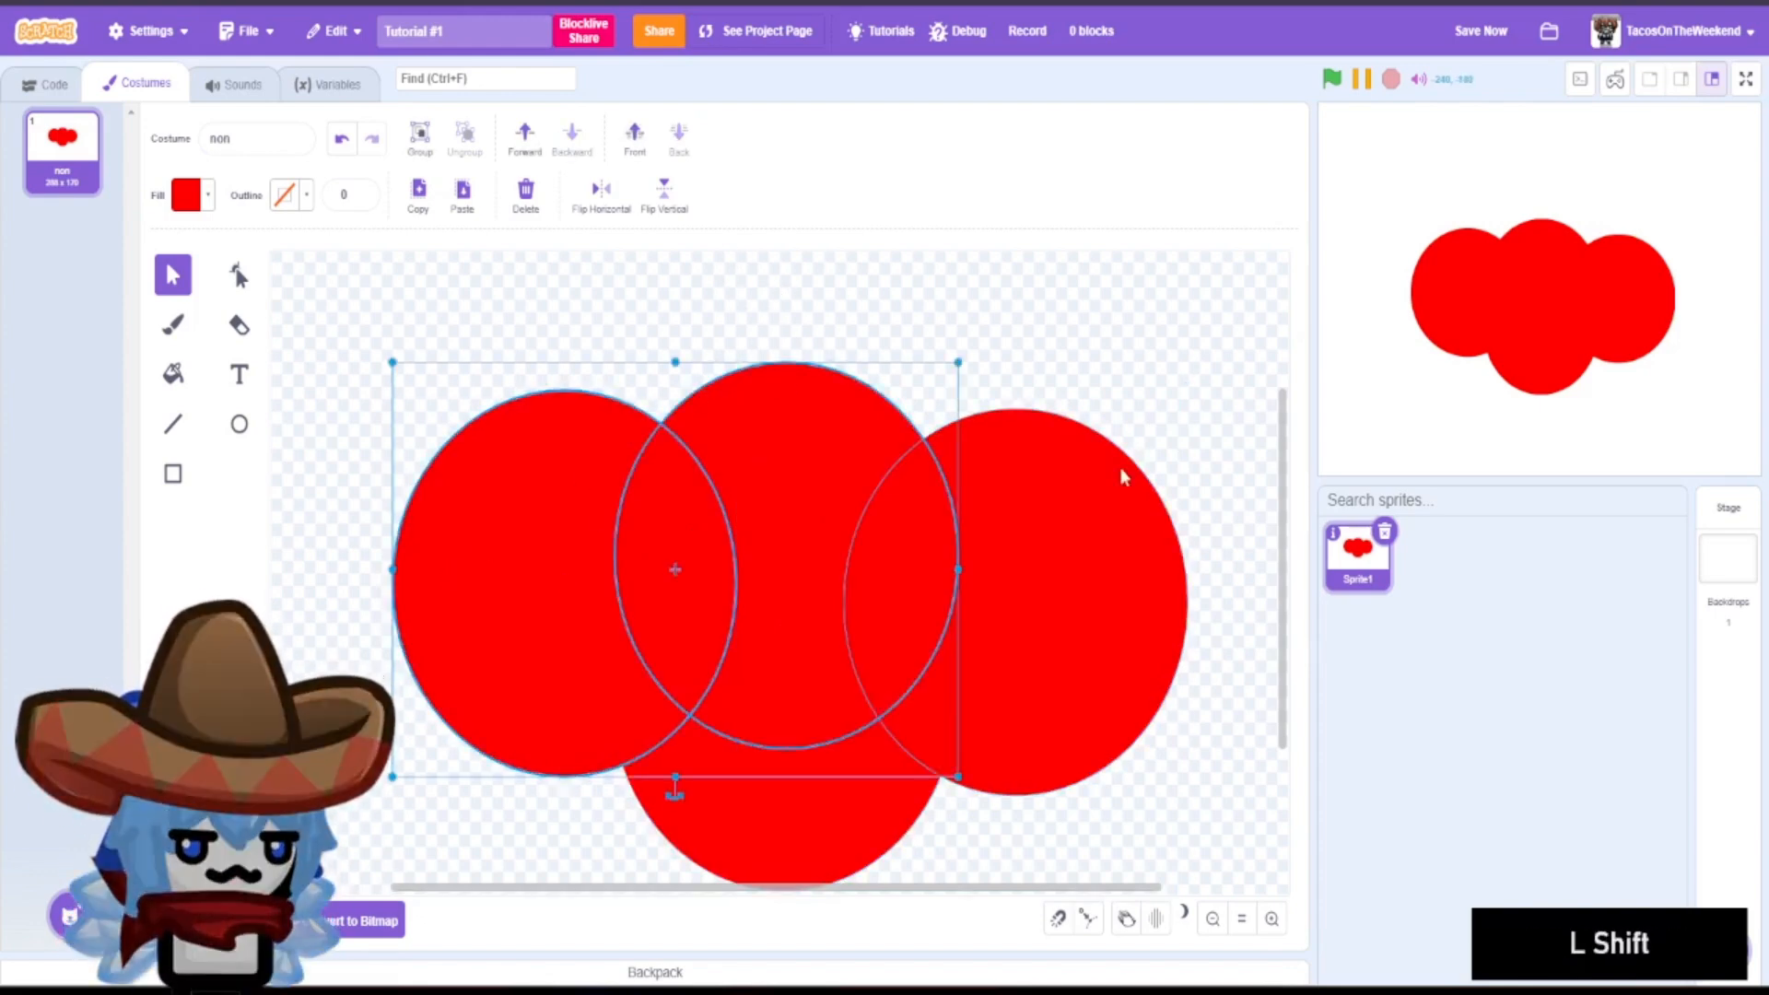
{"action": "left_click", "coordinate": [1120, 468], "text": "shift"}
{"action": "left_click", "coordinate": [815, 757], "text": "shift"}
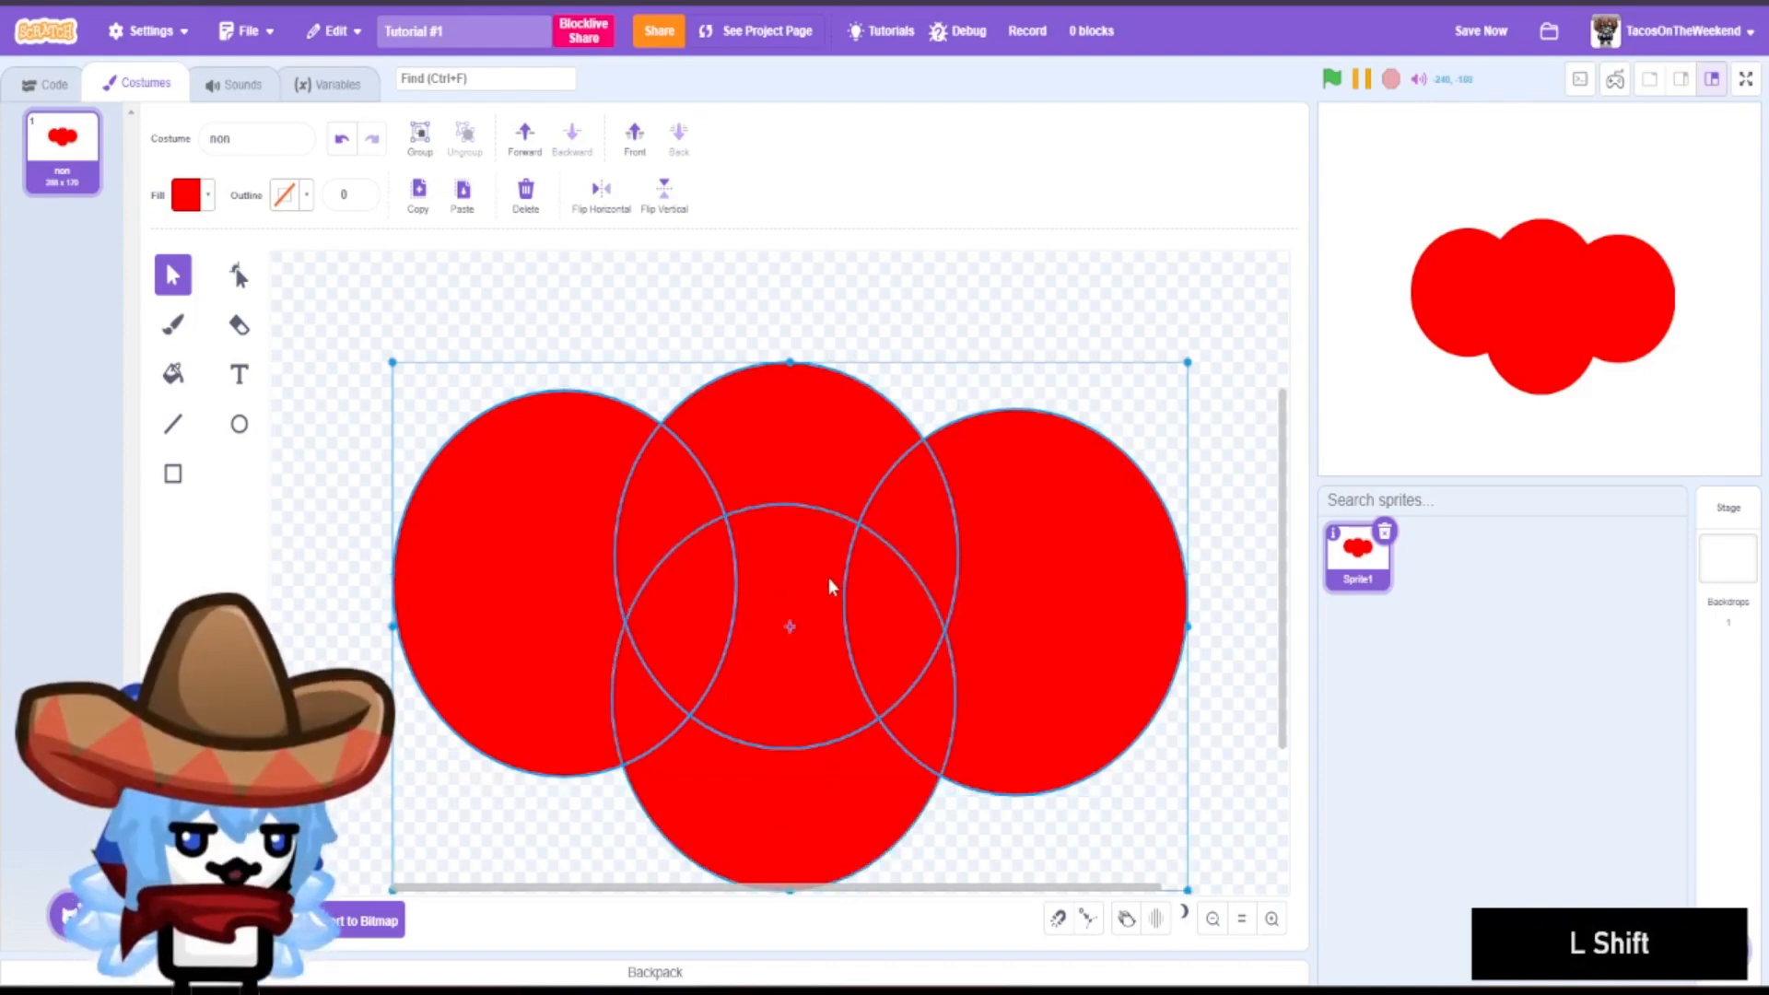
{"action": "left_click", "coordinate": [416, 802]}
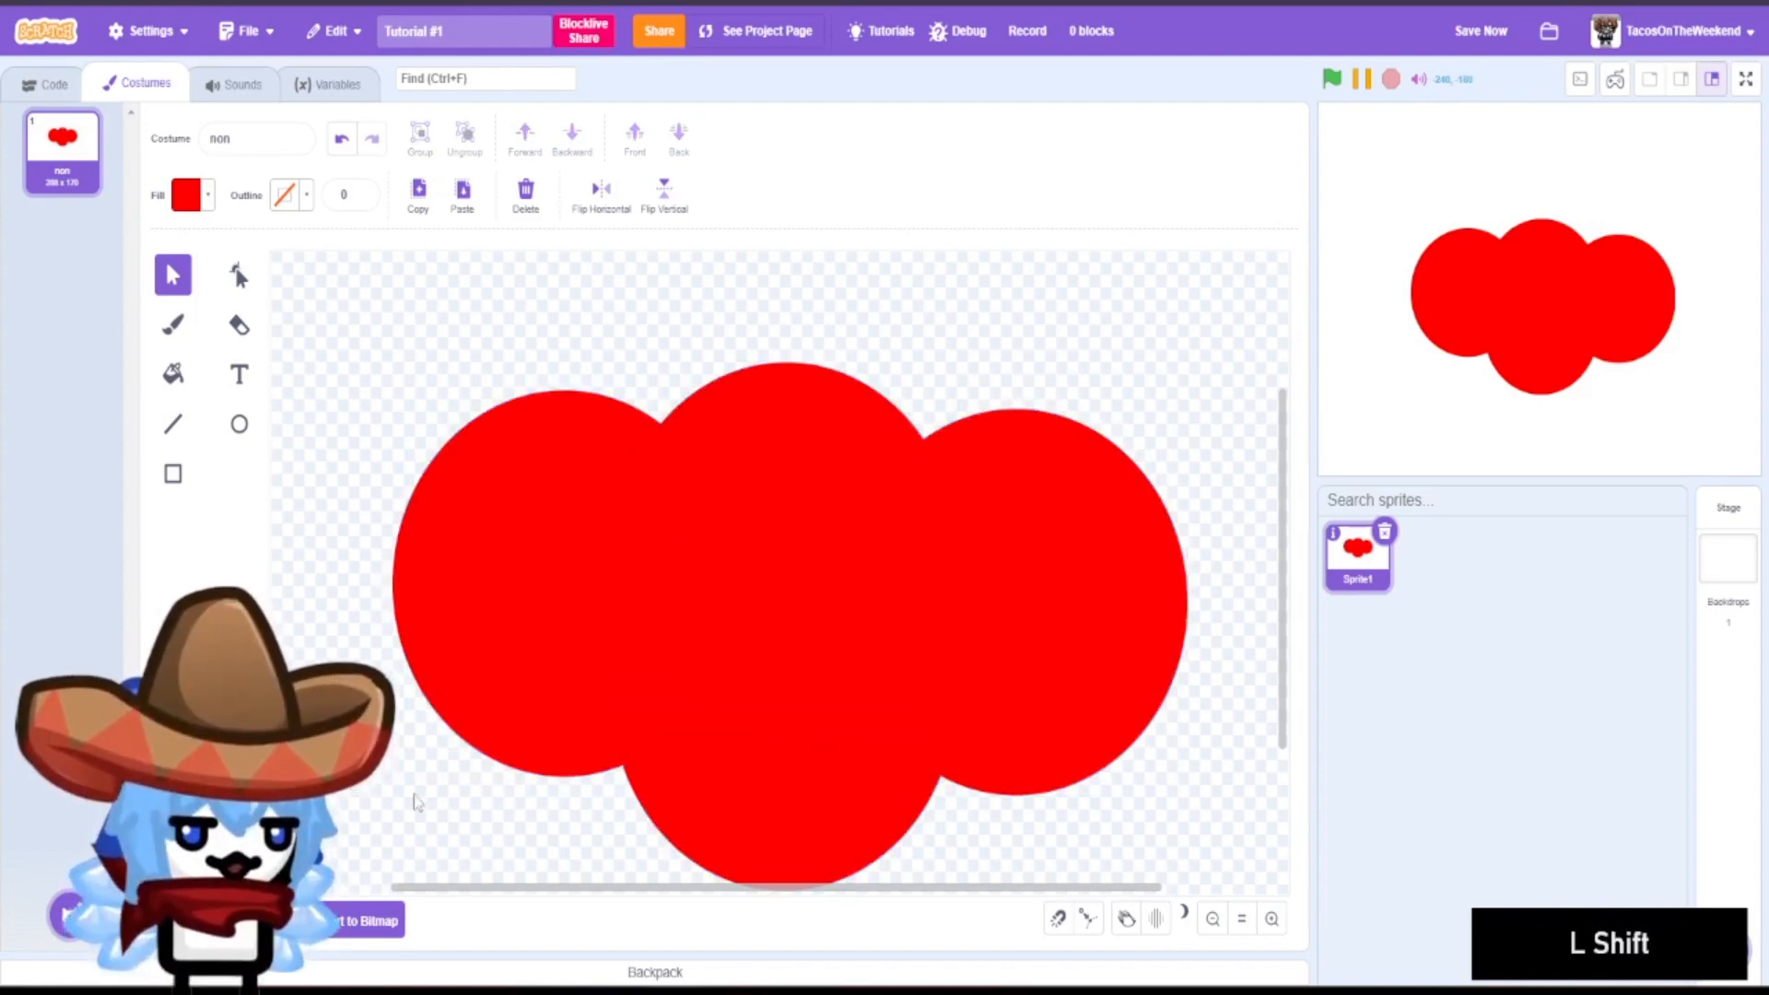
- Group the four circles, ungroup them again and clear the selection
{"action": "left_click", "coordinate": [490, 663]}
{"action": "left_click", "coordinate": [815, 456], "text": "shift"}
{"action": "left_click", "coordinate": [1045, 571], "text": "shift"}
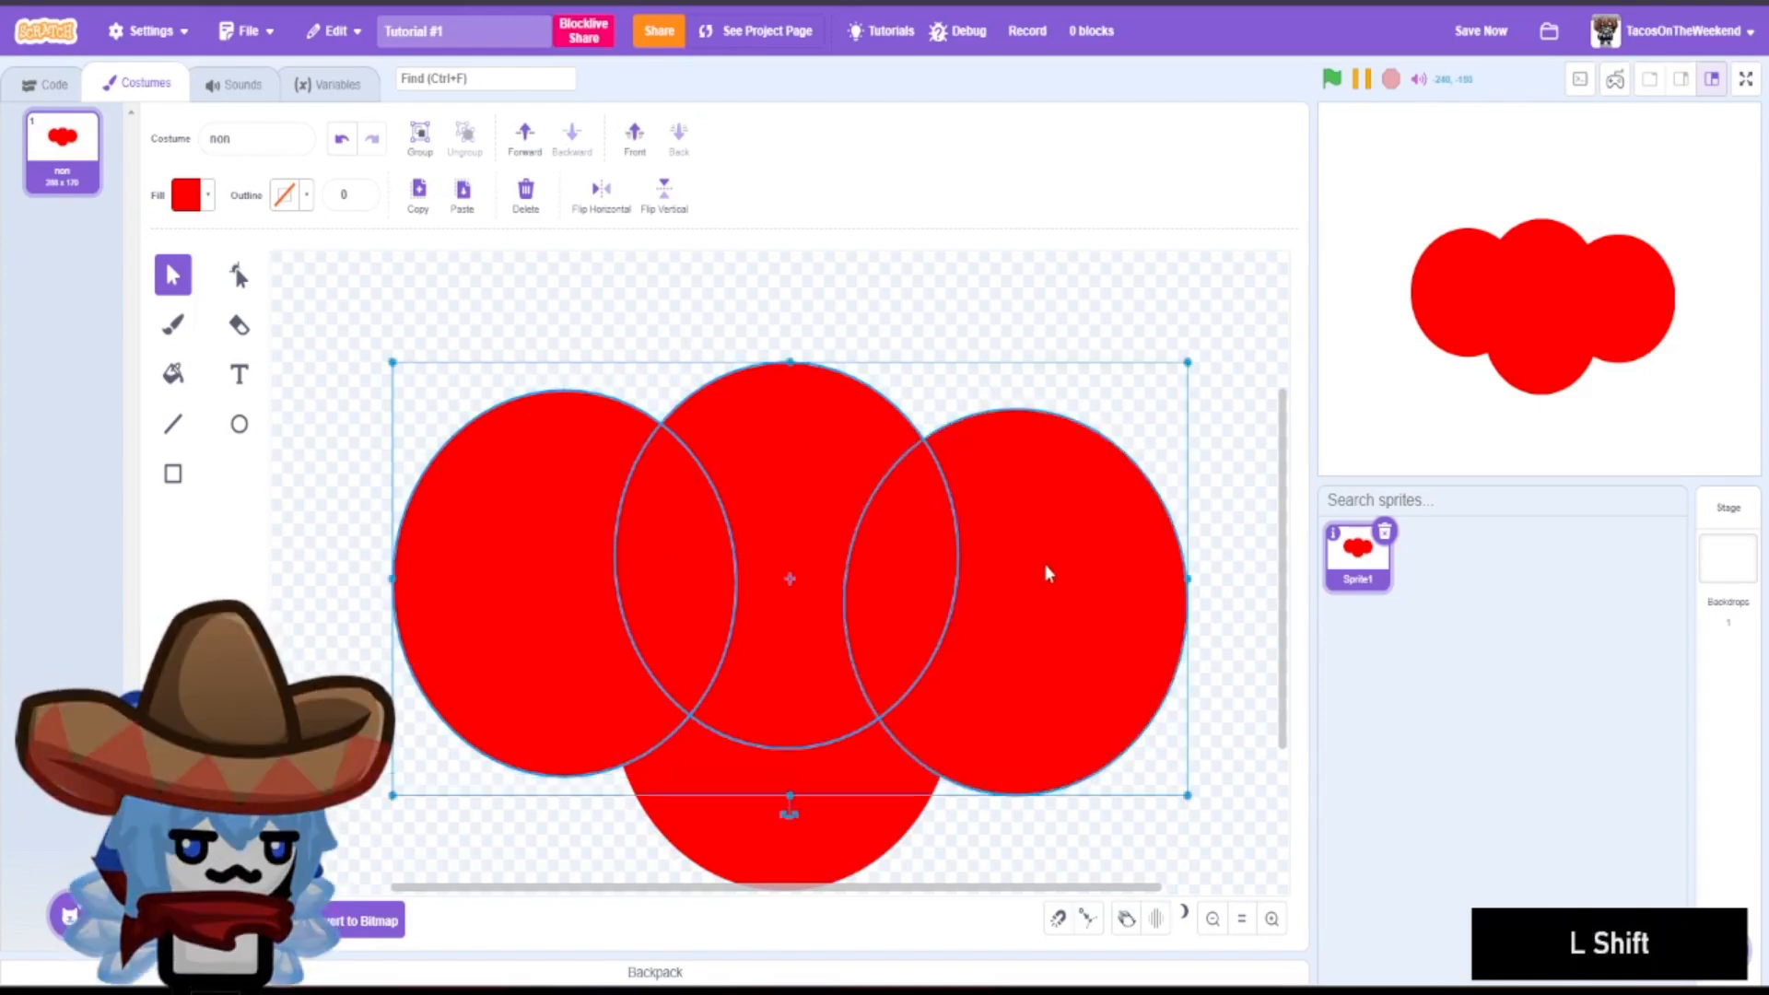
{"action": "left_click", "coordinate": [858, 769], "text": "shift"}
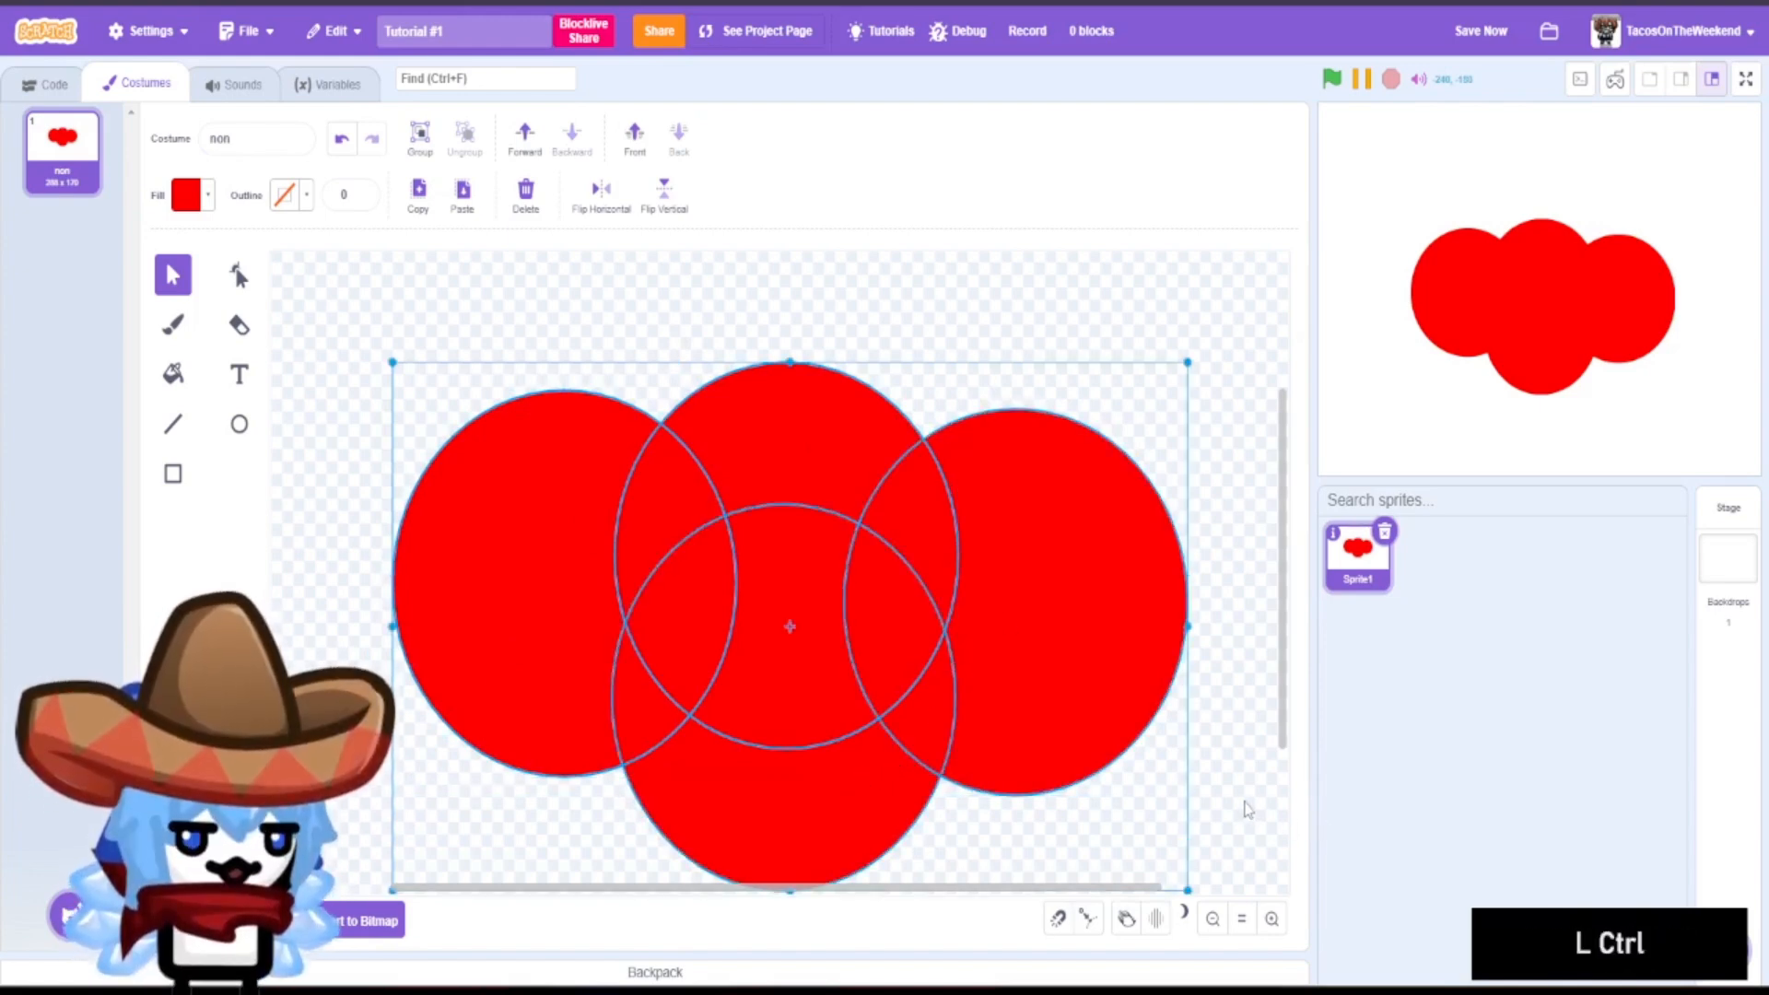
{"action": "key", "text": "ctrl+g"}
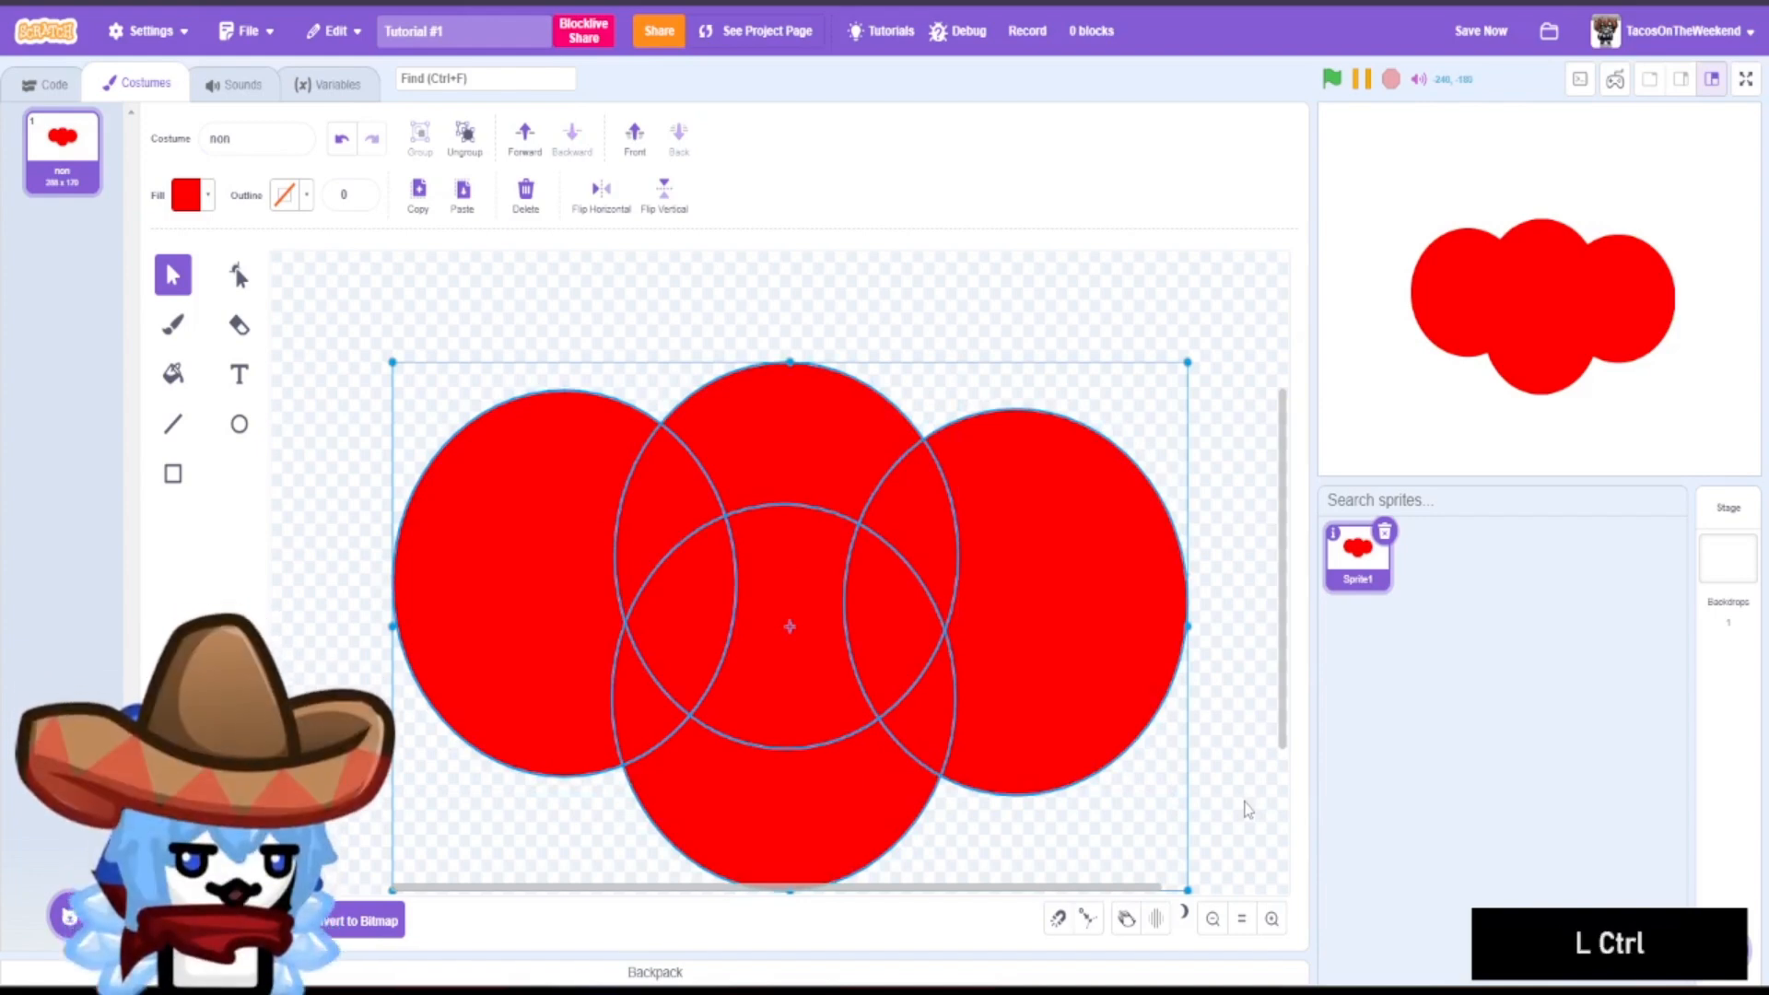
{"action": "key", "text": "ctrl+shift+g"}
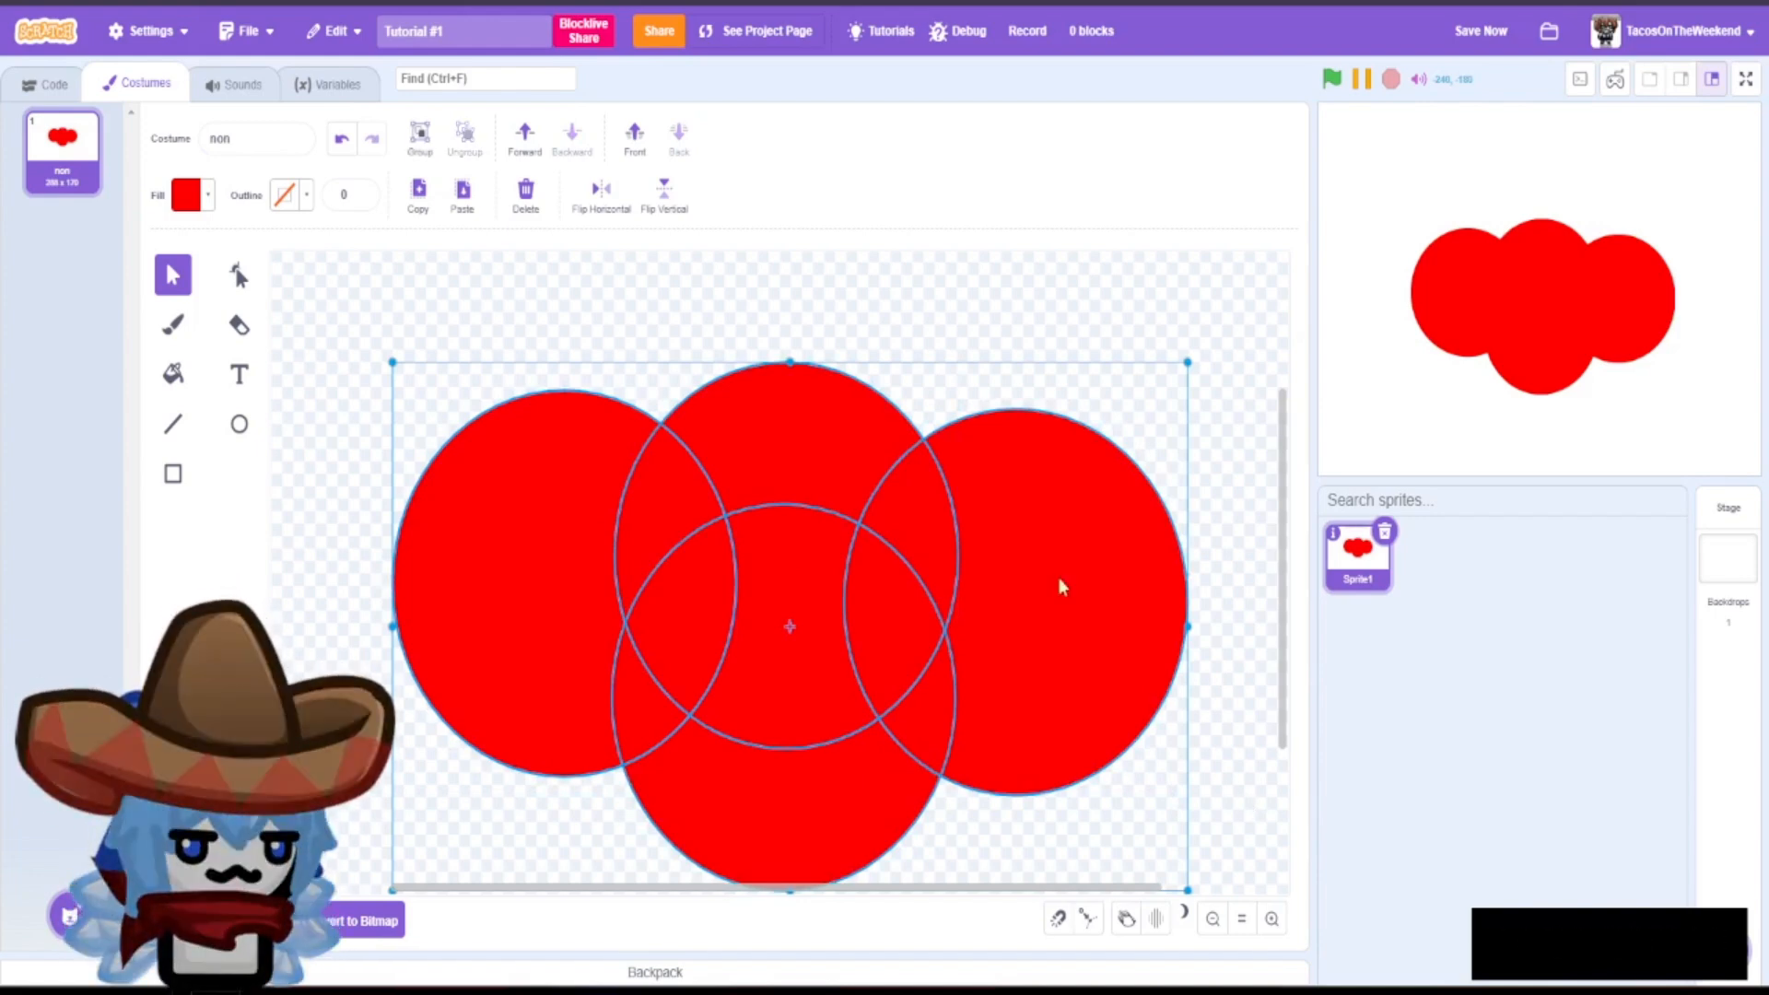
{"action": "left_click", "coordinate": [506, 331]}
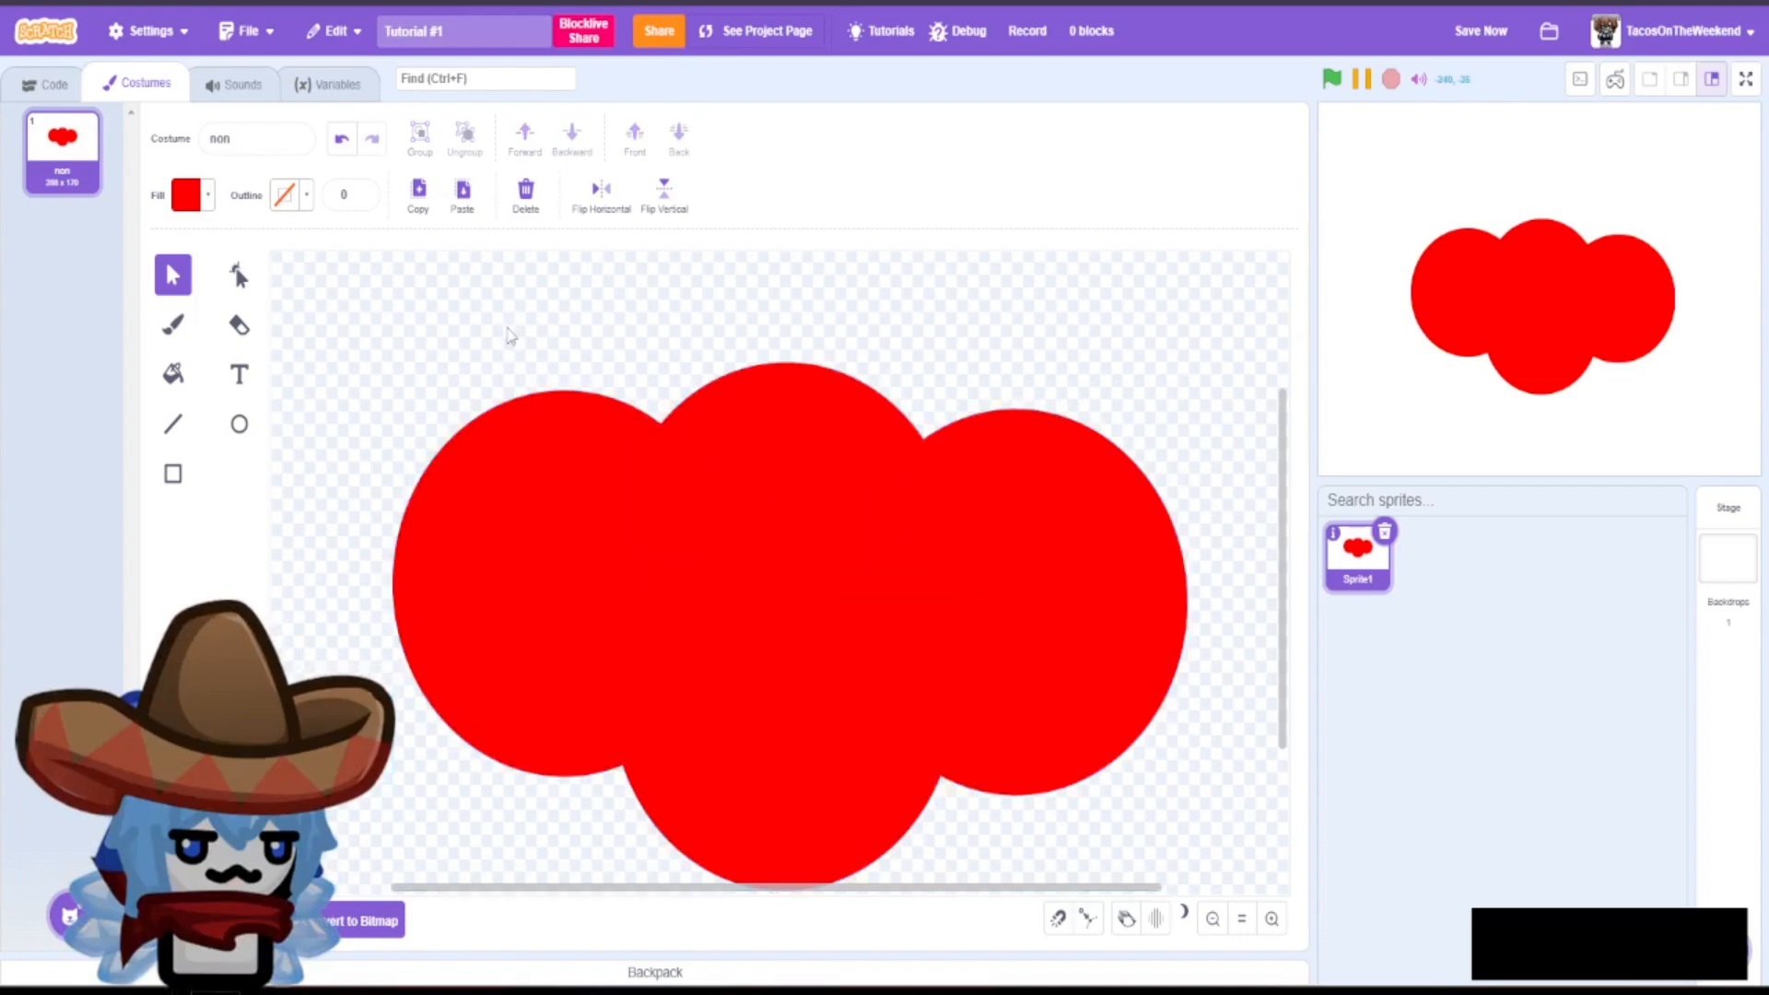
- Nudge all four circles together in small increments in every direction, ending slightly higher and further left on the canvas
{"action": "key", "text": "ctrl+a"}
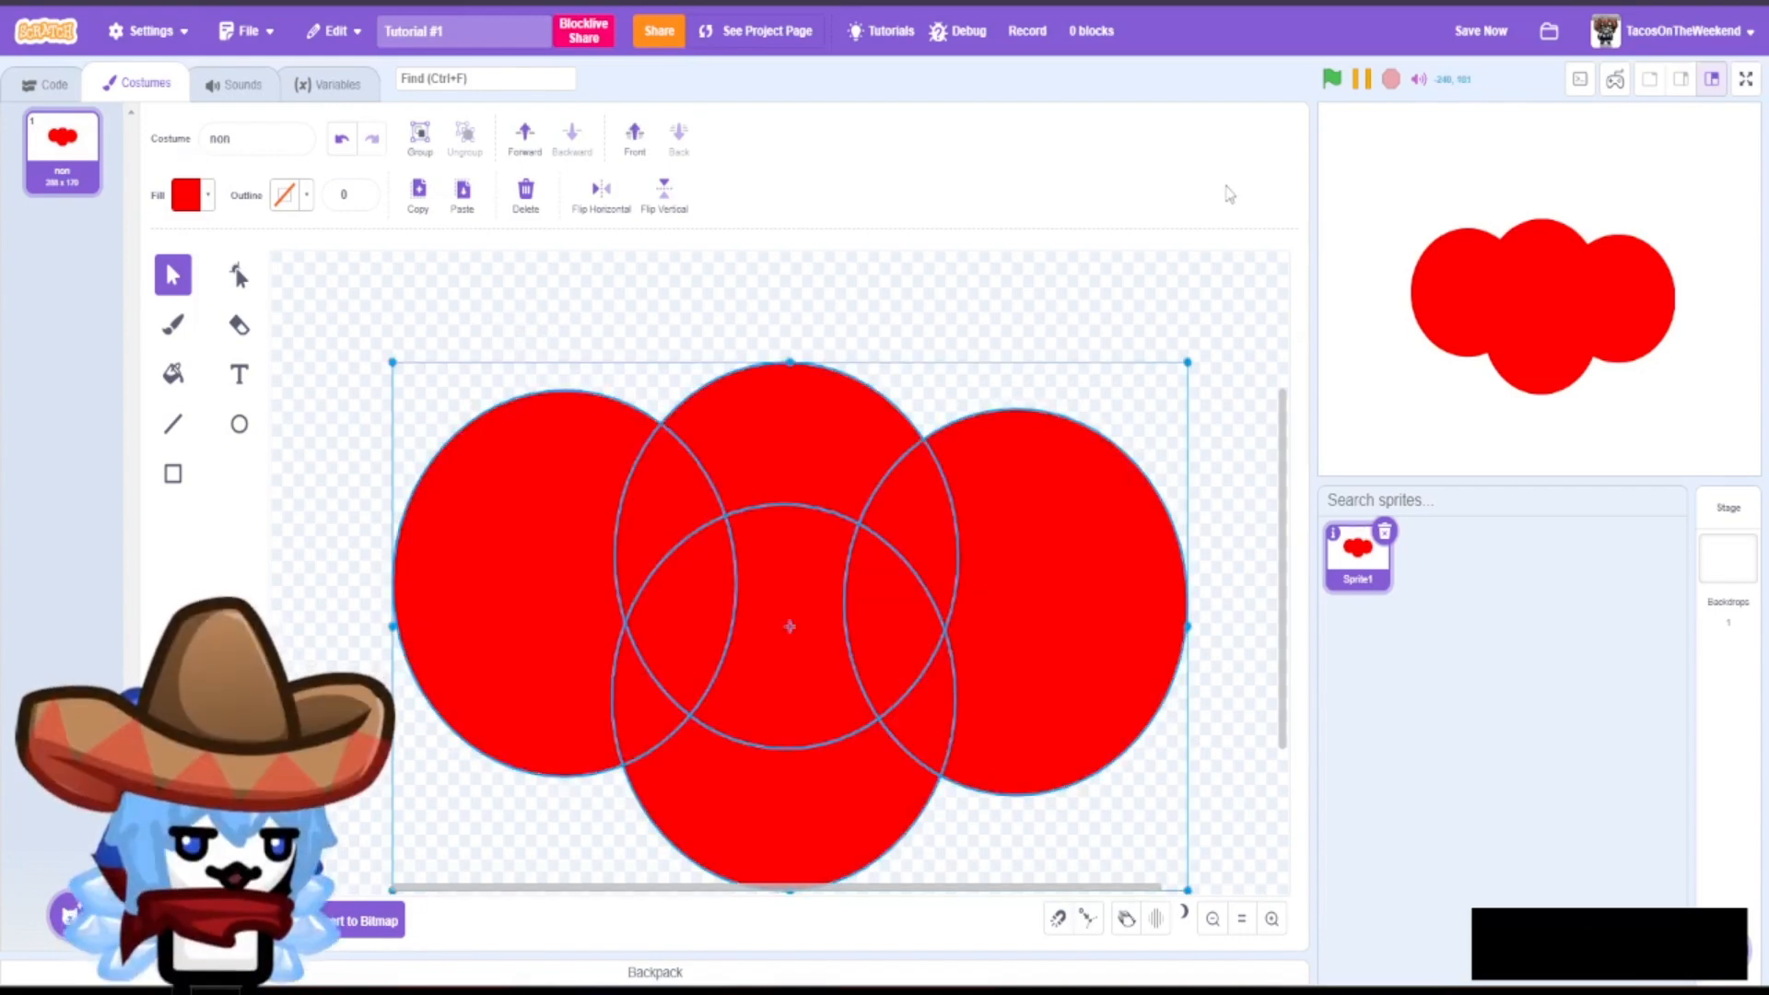
{"action": "key", "text": "Left"}
{"action": "key", "text": "Left"}
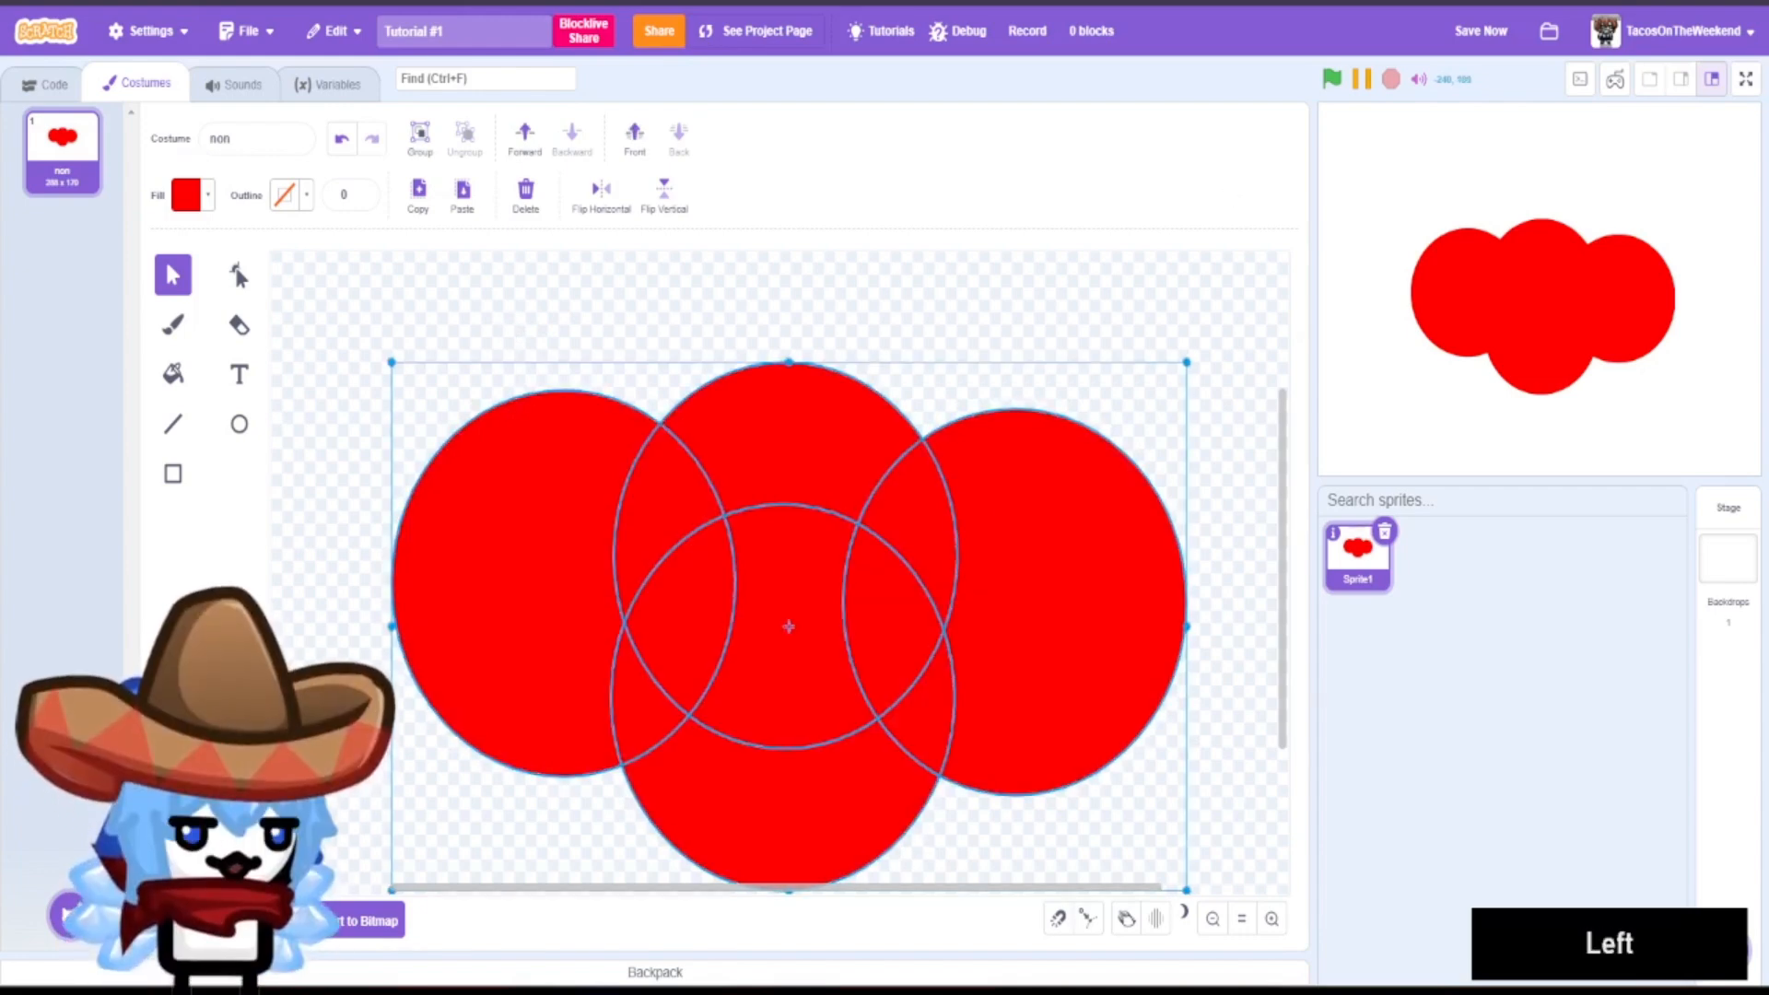
{"action": "key", "text": "Up"}
{"action": "key", "text": "Up"}
{"action": "key", "text": "Up"}
{"action": "key", "text": "Up"}
{"action": "key", "text": "Up"}
{"action": "key", "text": "Up"}
{"action": "key", "text": "Up"}
{"action": "key", "text": "Up"}
{"action": "key", "text": "Up"}
{"action": "key", "text": "Up"}
{"action": "key", "text": "Up"}
{"action": "key", "text": "Up"}
{"action": "key", "text": "Up"}
{"action": "key", "text": "Up"}
{"action": "key", "text": "Up"}
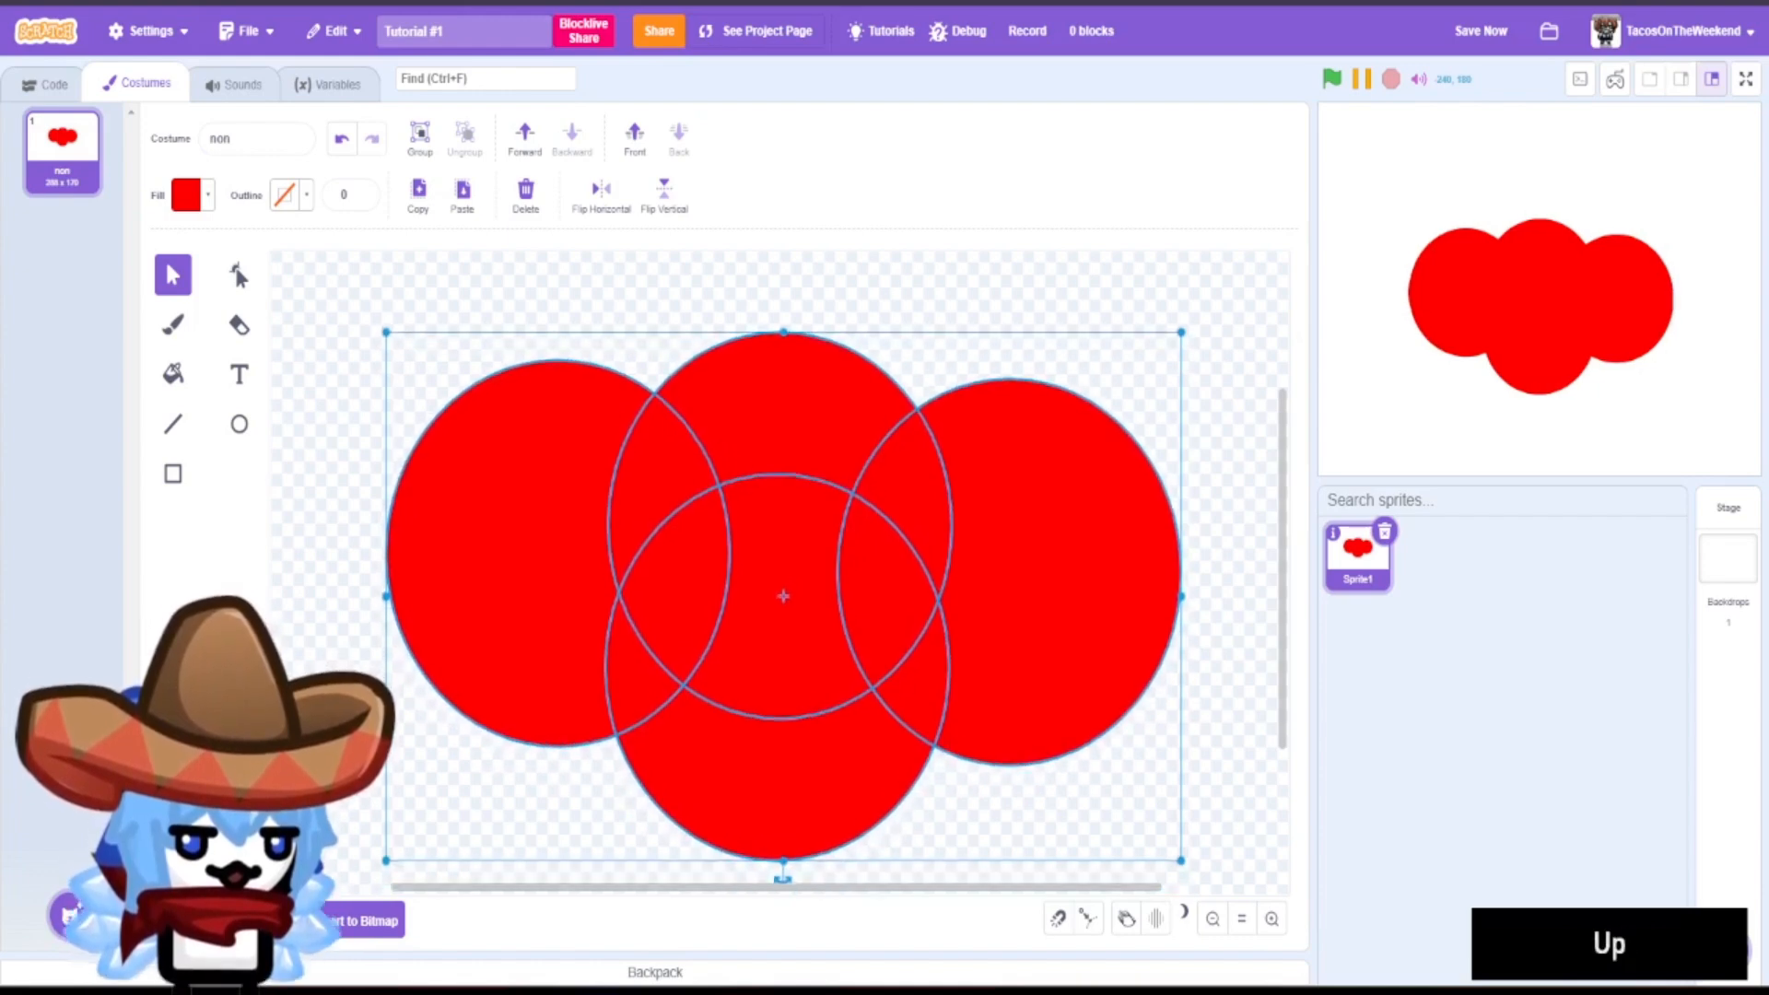
{"action": "key", "text": "Right"}
{"action": "key", "text": "Right"}
{"action": "key", "text": "Right"}
{"action": "key", "text": "Right"}
{"action": "key", "text": "Right"}
{"action": "key", "text": "Right"}
{"action": "key", "text": "Right"}
{"action": "key", "text": "Right"}
{"action": "key", "text": "Right"}
{"action": "key", "text": "Right"}
{"action": "key", "text": "Right"}
{"action": "key", "text": "Right"}
{"action": "key", "text": "Right"}
{"action": "key", "text": "Right"}
{"action": "key", "text": "Right"}
{"action": "key", "text": "Right"}
{"action": "key", "text": "Right"}
{"action": "key", "text": "Right"}
{"action": "key", "text": "Right"}
{"action": "key", "text": "Right"}
{"action": "key", "text": "Right"}
{"action": "key", "text": "Down"}
{"action": "key", "text": "Down"}
{"action": "key", "text": "Down"}
{"action": "key", "text": "Down"}
{"action": "key", "text": "Down"}
{"action": "key", "text": "Down"}
{"action": "key", "text": "Down"}
{"action": "key", "text": "Down"}
{"action": "key", "text": "Down"}
{"action": "key", "text": "Down"}
{"action": "key", "text": "Down"}
{"action": "key", "text": "Down"}
{"action": "key", "text": "Down"}
{"action": "key", "text": "Down"}
{"action": "key", "text": "Down"}
{"action": "key", "text": "Down"}
{"action": "key", "text": "Down"}
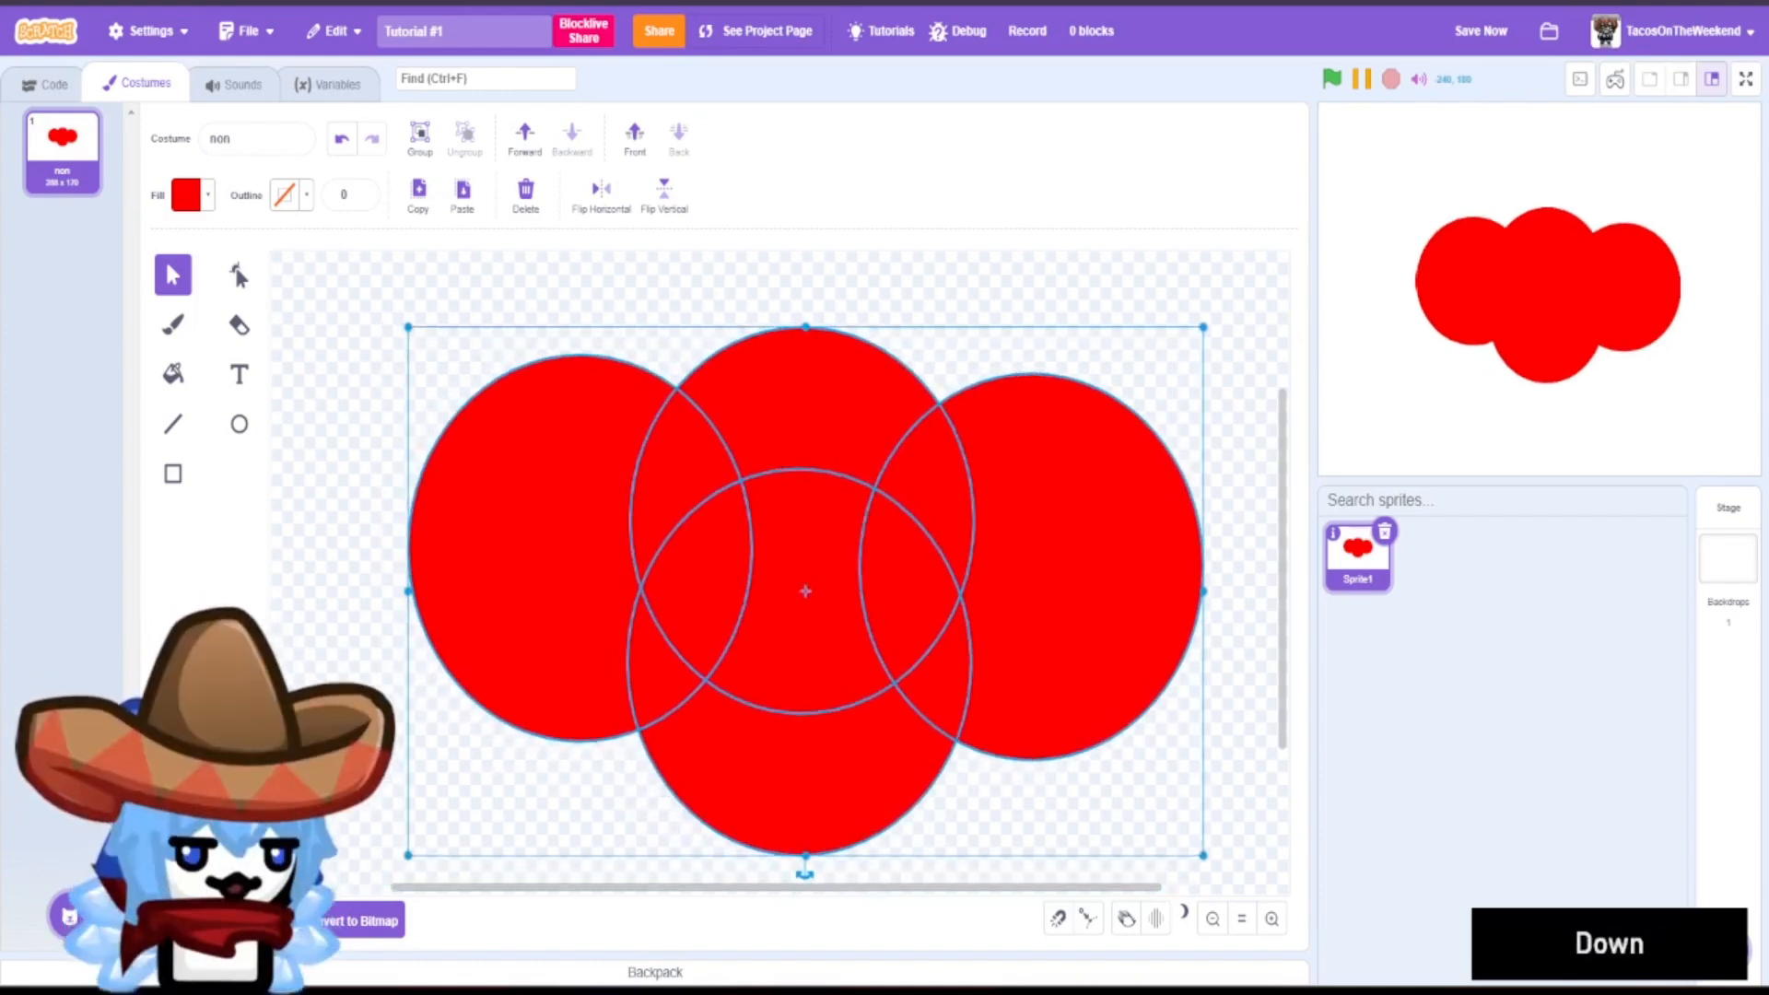
{"action": "key", "text": "Down"}
{"action": "key", "text": "Down"}
{"action": "key", "text": "Down"}
{"action": "key", "text": "Down"}
{"action": "key", "text": "Down"}
{"action": "key", "text": "Down"}
{"action": "key", "text": "Down"}
{"action": "key", "text": "Down"}
{"action": "key", "text": "Left"}
{"action": "key", "text": "Left"}
{"action": "key", "text": "Left"}
{"action": "key", "text": "Left"}
{"action": "key", "text": "Left"}
{"action": "key", "text": "Left"}
{"action": "key", "text": "Left"}
{"action": "key", "text": "Left"}
{"action": "key", "text": "Left"}
{"action": "key", "text": "Left"}
{"action": "key", "text": "Left"}
{"action": "key", "text": "Left"}
{"action": "key", "text": "Left"}
{"action": "key", "text": "Left"}
{"action": "key", "text": "Left"}
{"action": "key", "text": "Left"}
{"action": "key", "text": "Left"}
{"action": "key", "text": "Left"}
{"action": "key", "text": "Left"}
{"action": "key", "text": "Left"}
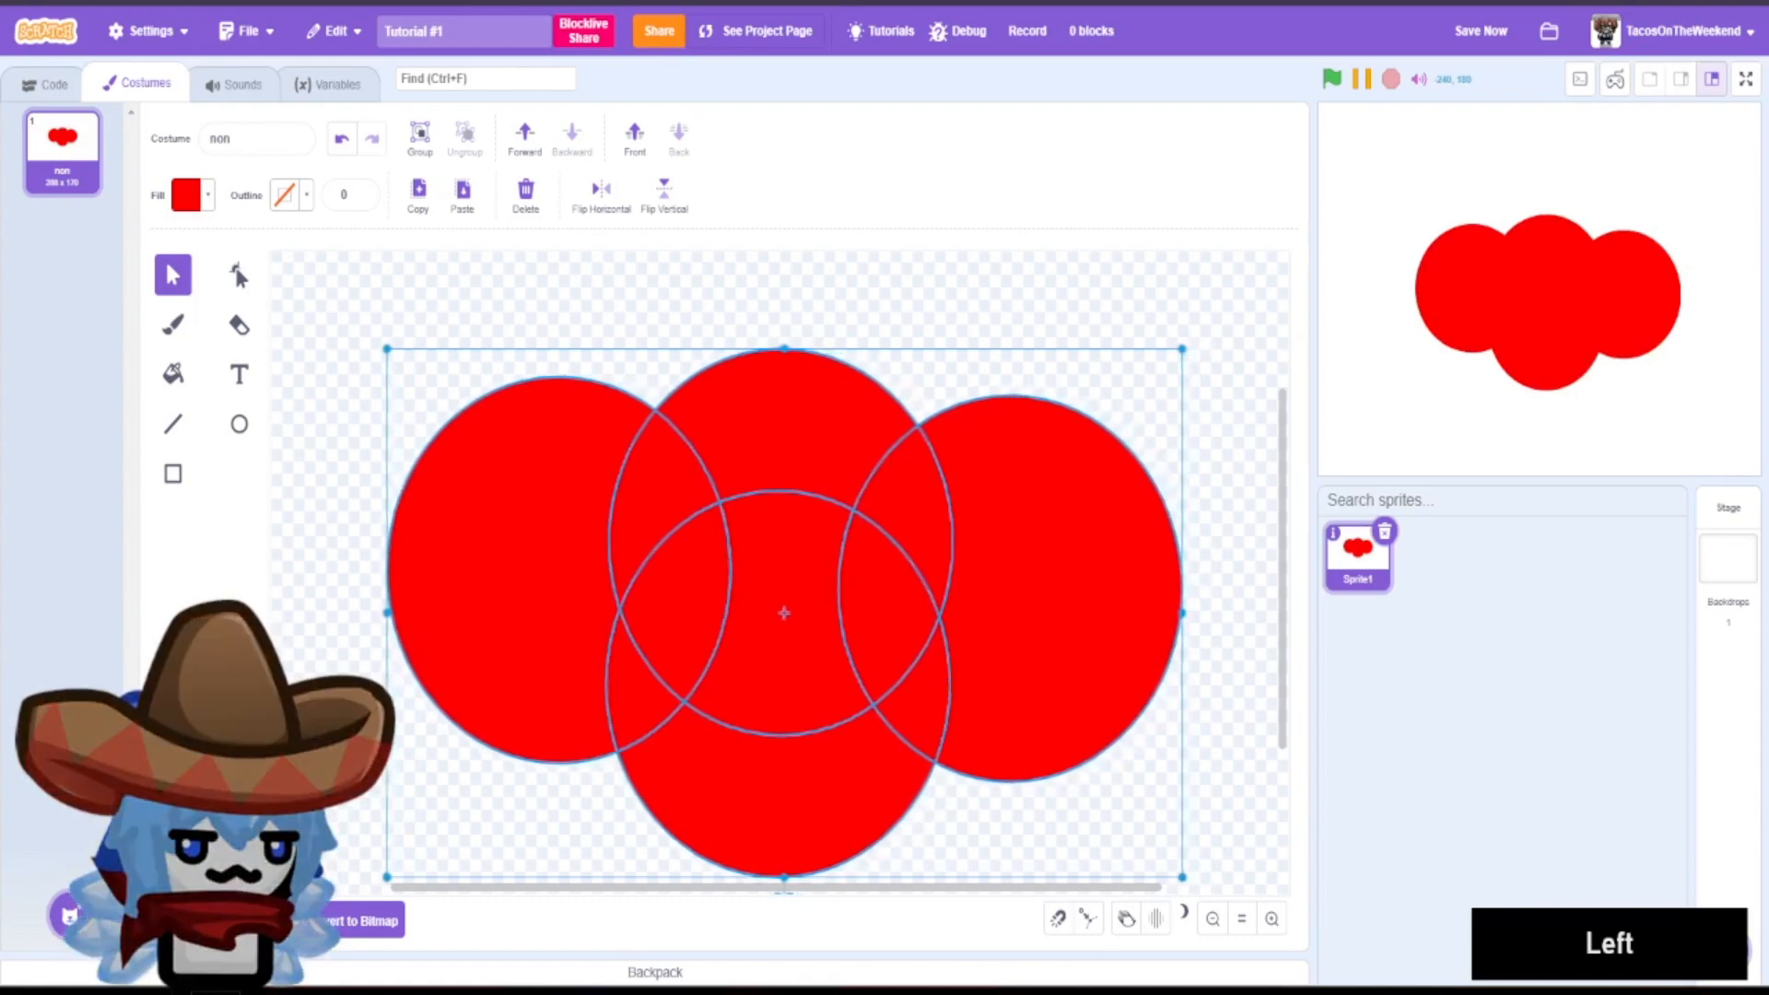
{"action": "left_click", "coordinate": [429, 324]}
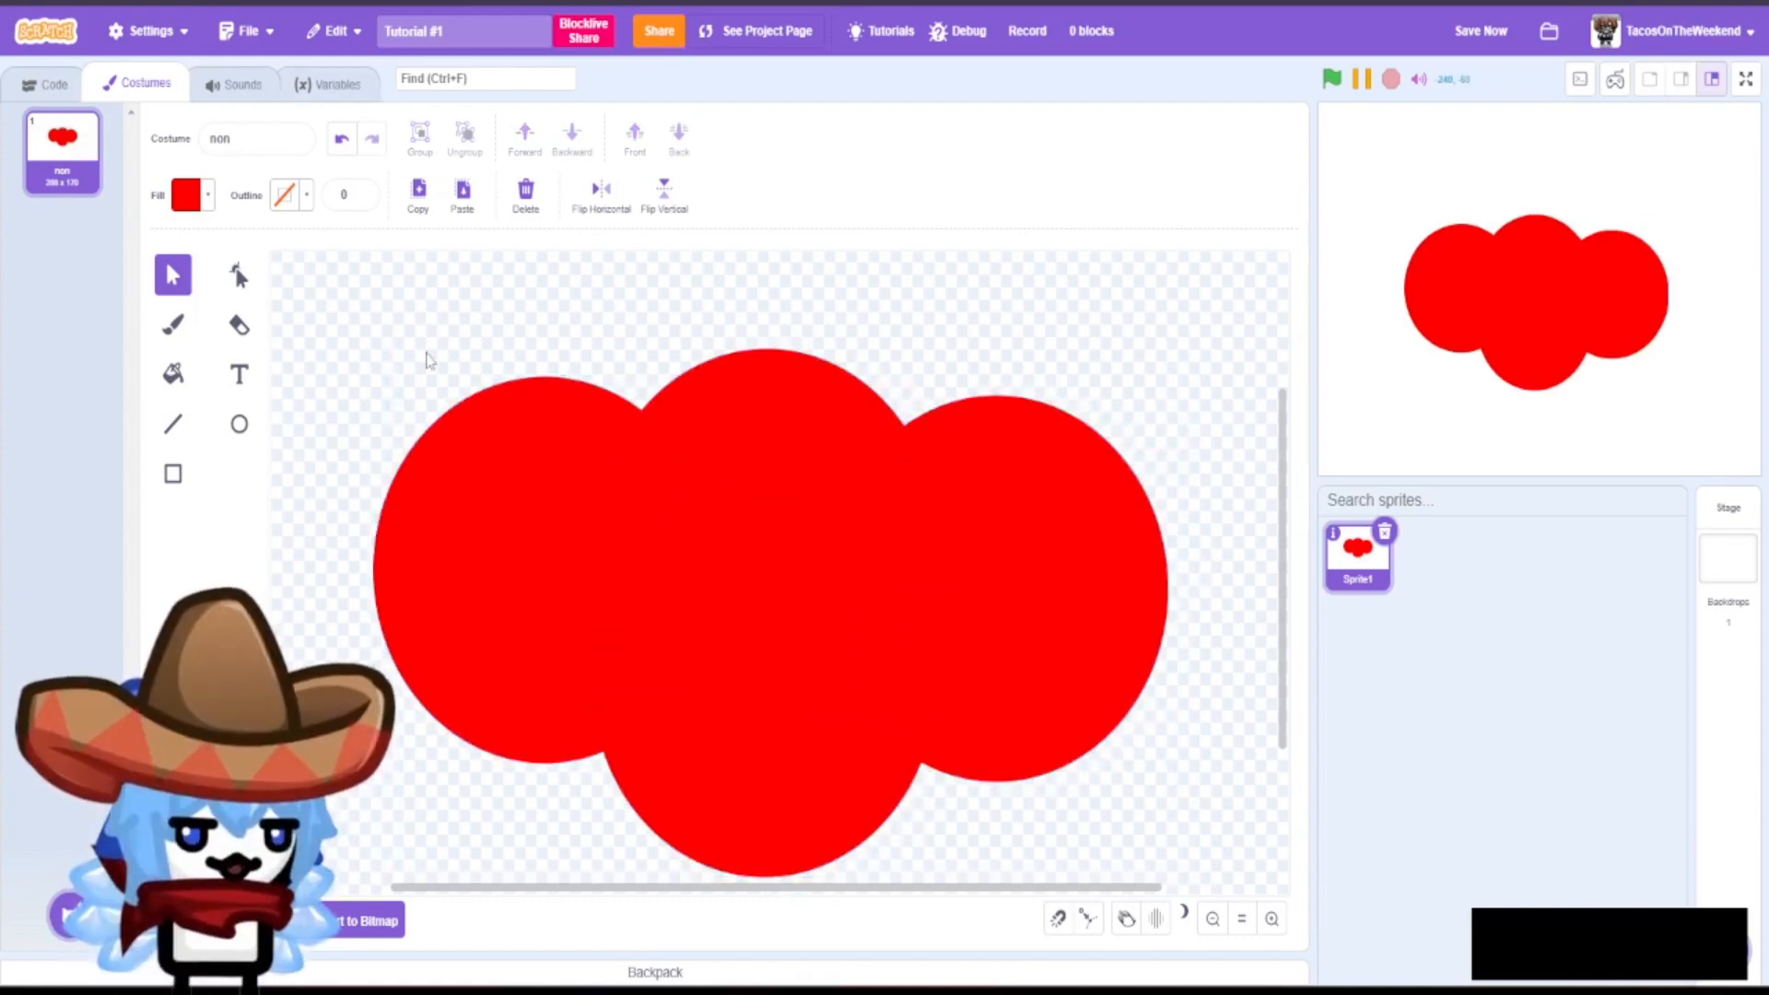
- Delete the left, right and lower circles together, keeping only the upper middle one
{"action": "left_click", "coordinate": [529, 494], "text": "shift"}
{"action": "left_click", "coordinate": [857, 608], "text": "shift"}
{"action": "left_click", "coordinate": [1058, 566], "text": "shift"}
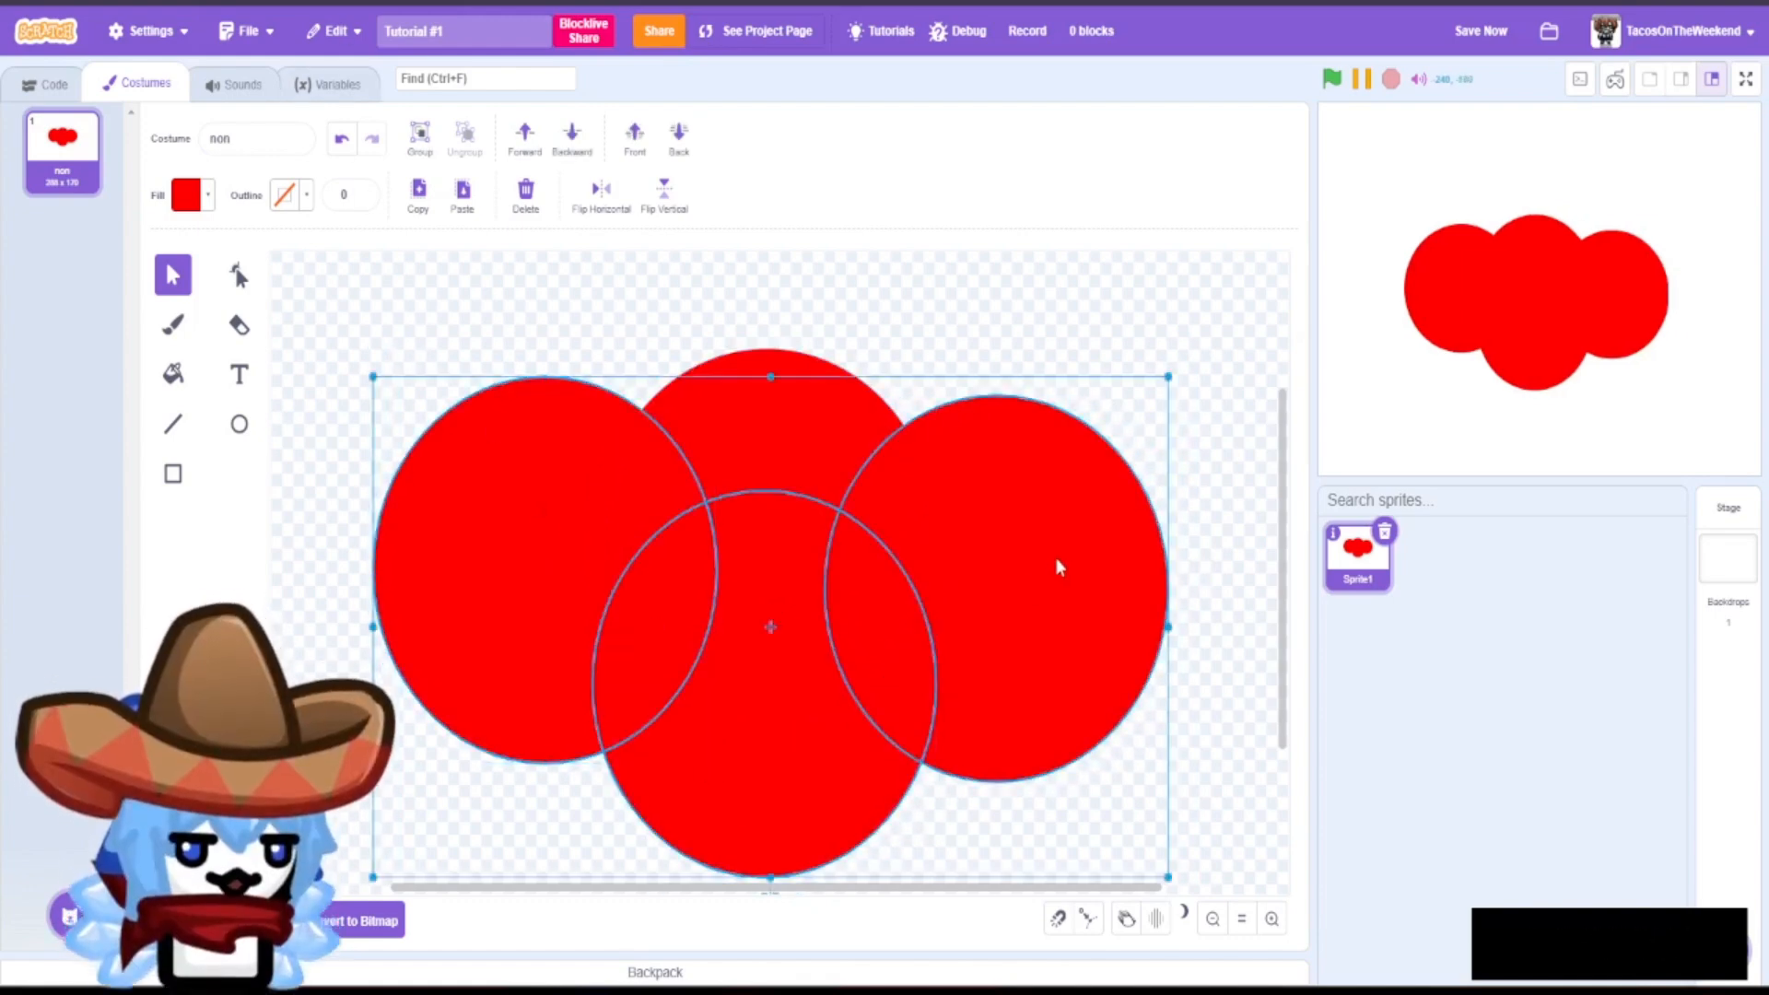
{"action": "left_click", "coordinate": [537, 210]}
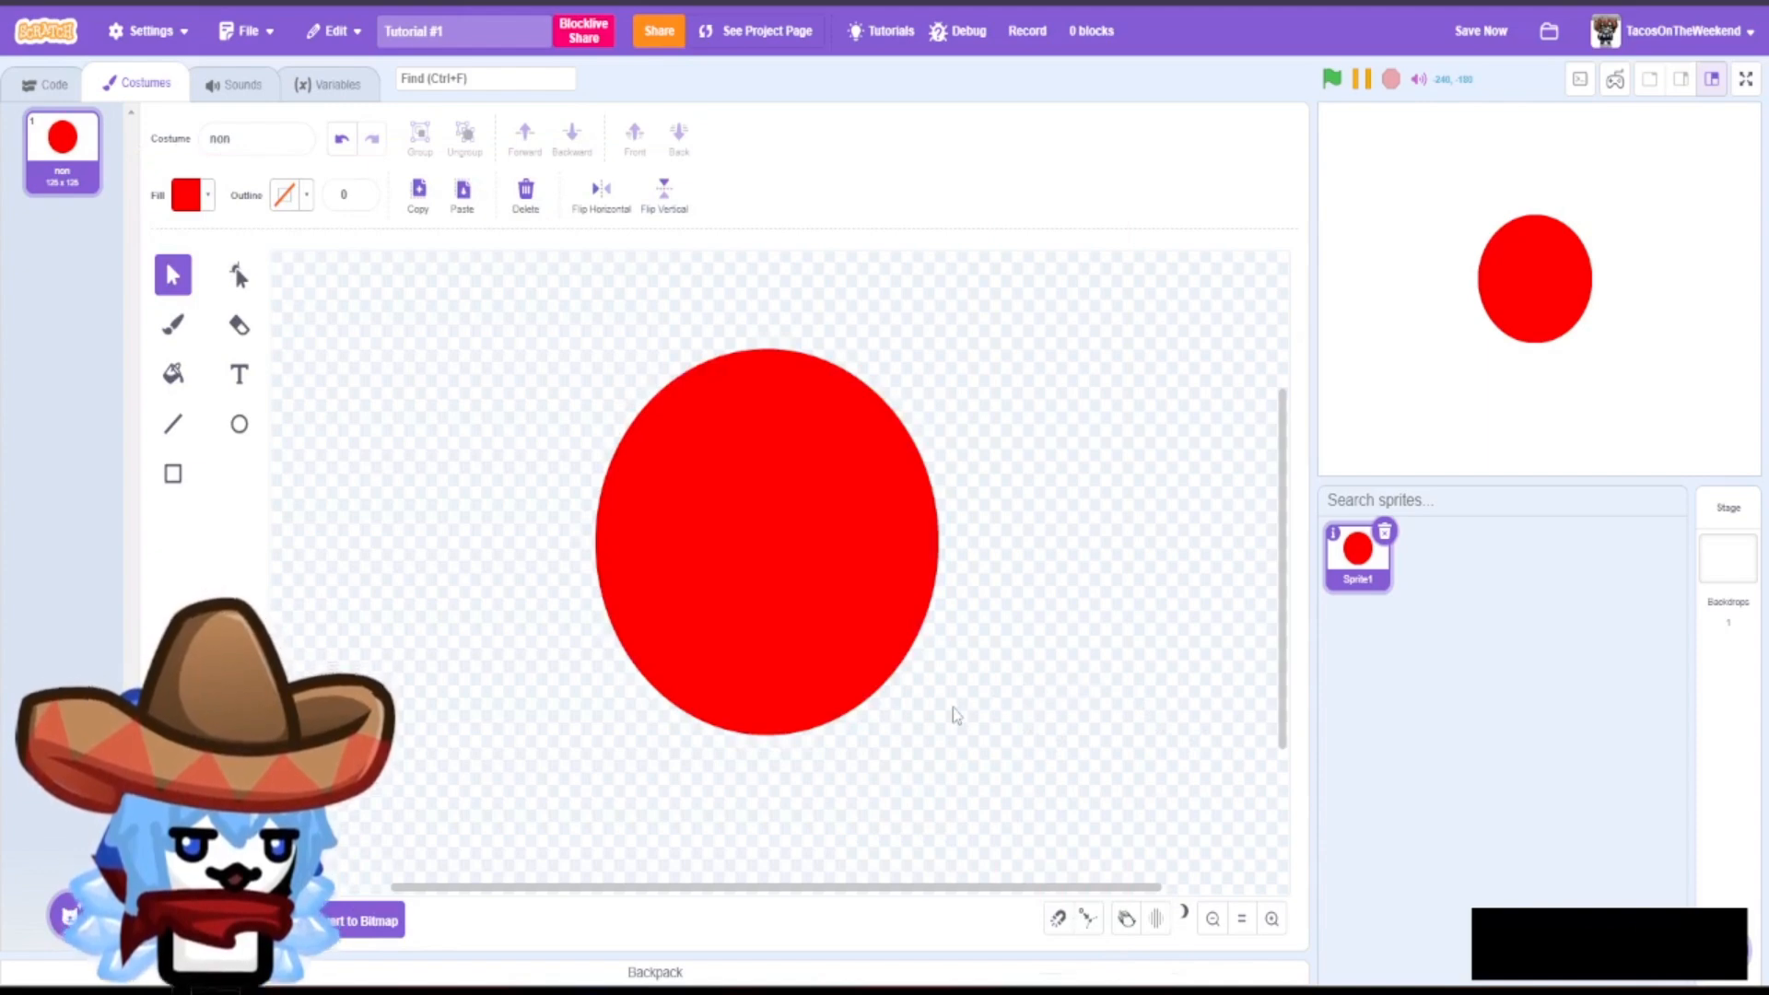
- Give the circle a thick dark red outline and centre a duplicate with outline width 0 on top of it
{"action": "left_click", "coordinate": [825, 685]}
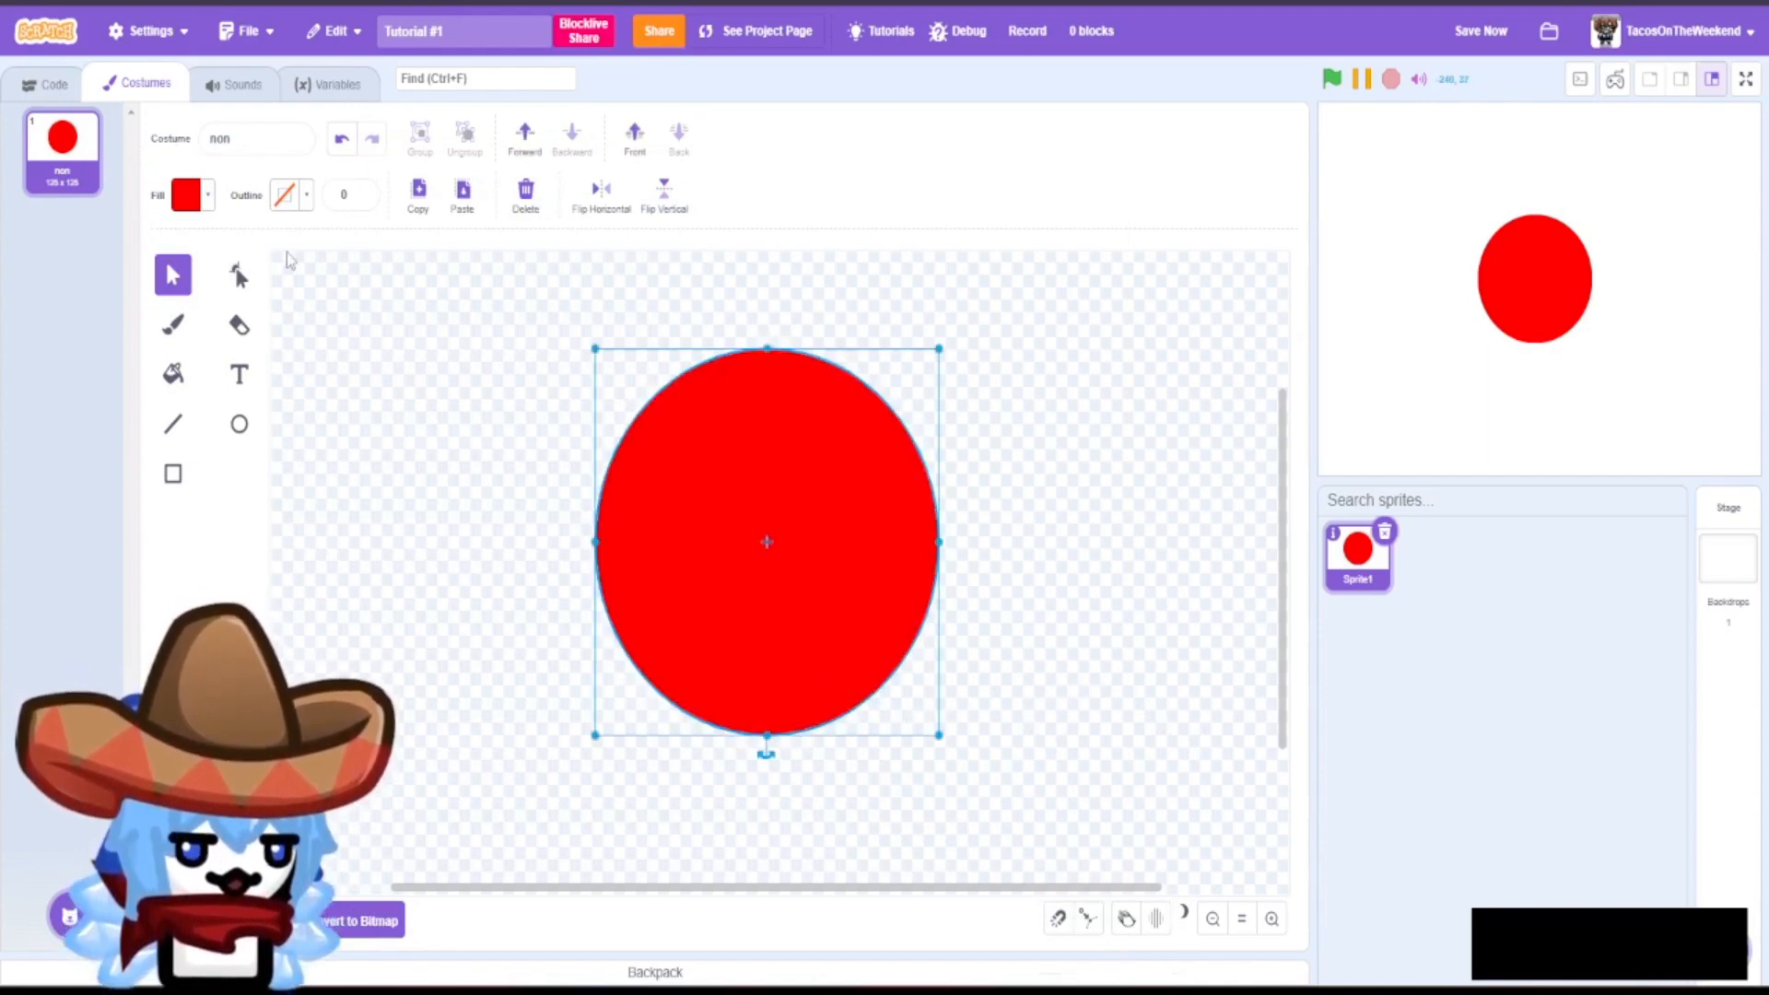
{"action": "left_click", "coordinate": [363, 191]}
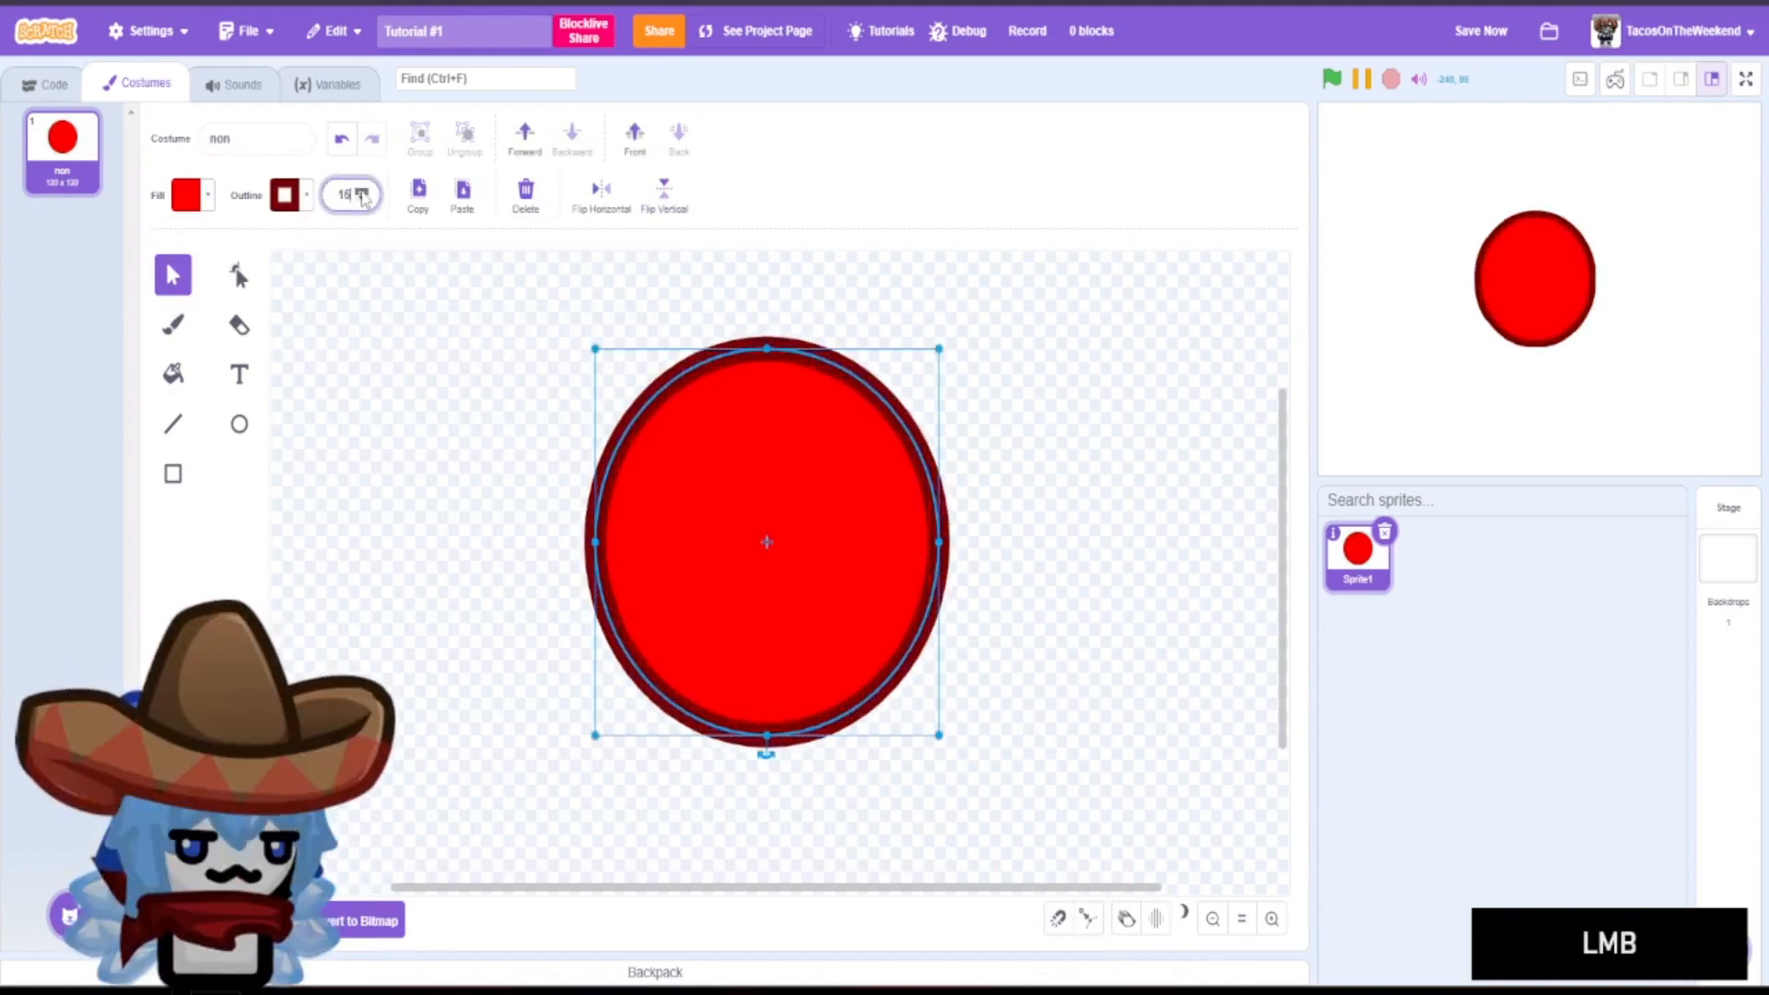
{"action": "left_click", "coordinate": [418, 195]}
{"action": "left_click", "coordinate": [464, 195]}
{"action": "left_click", "coordinate": [362, 199]}
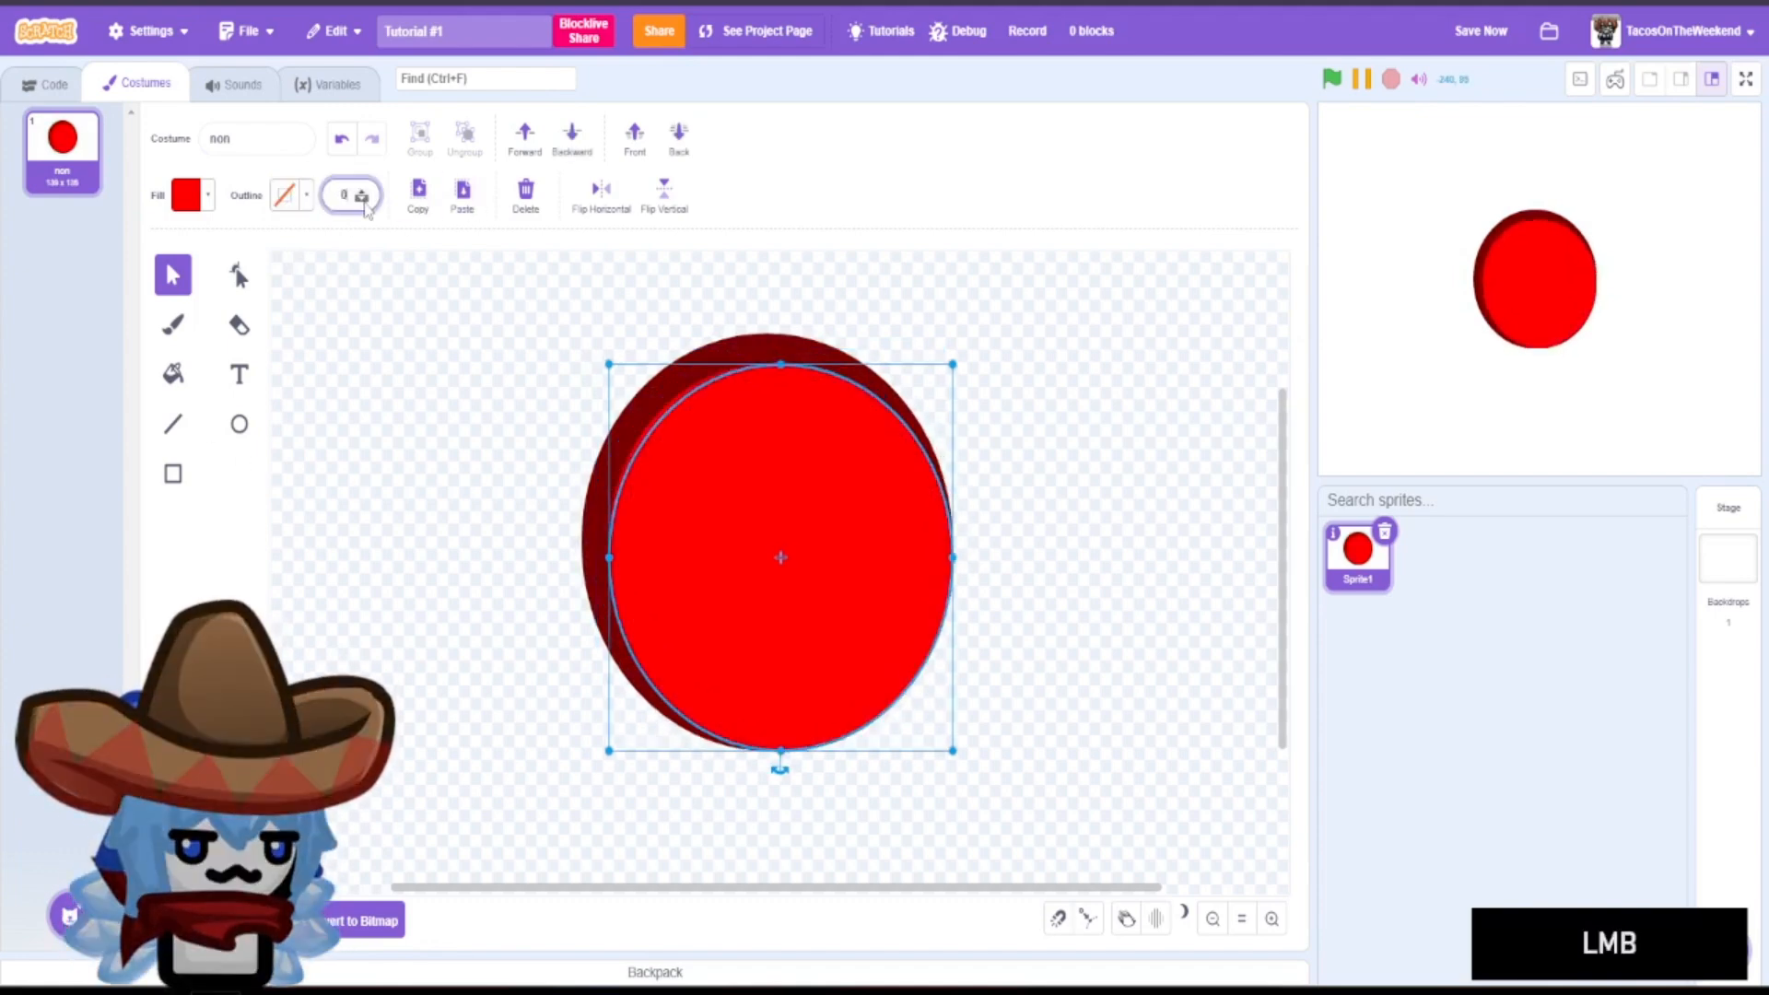
{"action": "left_click_drag", "start_coordinate": [737, 460], "coordinate": [726, 449]}
- Sample the dark red of the outline for the top circle's fill and adjust it to a medium shading red
{"action": "left_click", "coordinate": [188, 195]}
{"action": "left_click", "coordinate": [234, 639]}
{"action": "left_click", "coordinate": [657, 380]}
{"action": "mouse_move", "coordinate": [181, 426]}
{"action": "left_mouse_down"}
{"action": "mouse_move", "coordinate": [209, 426]}
{"action": "mouse_move", "coordinate": [223, 389]}
{"action": "left_mouse_up"}
{"action": "left_click", "coordinate": [281, 364]}
- Erase a round spot near the upper left edge of the shaded top circle as a bright highlight
{"action": "left_click", "coordinate": [238, 328]}
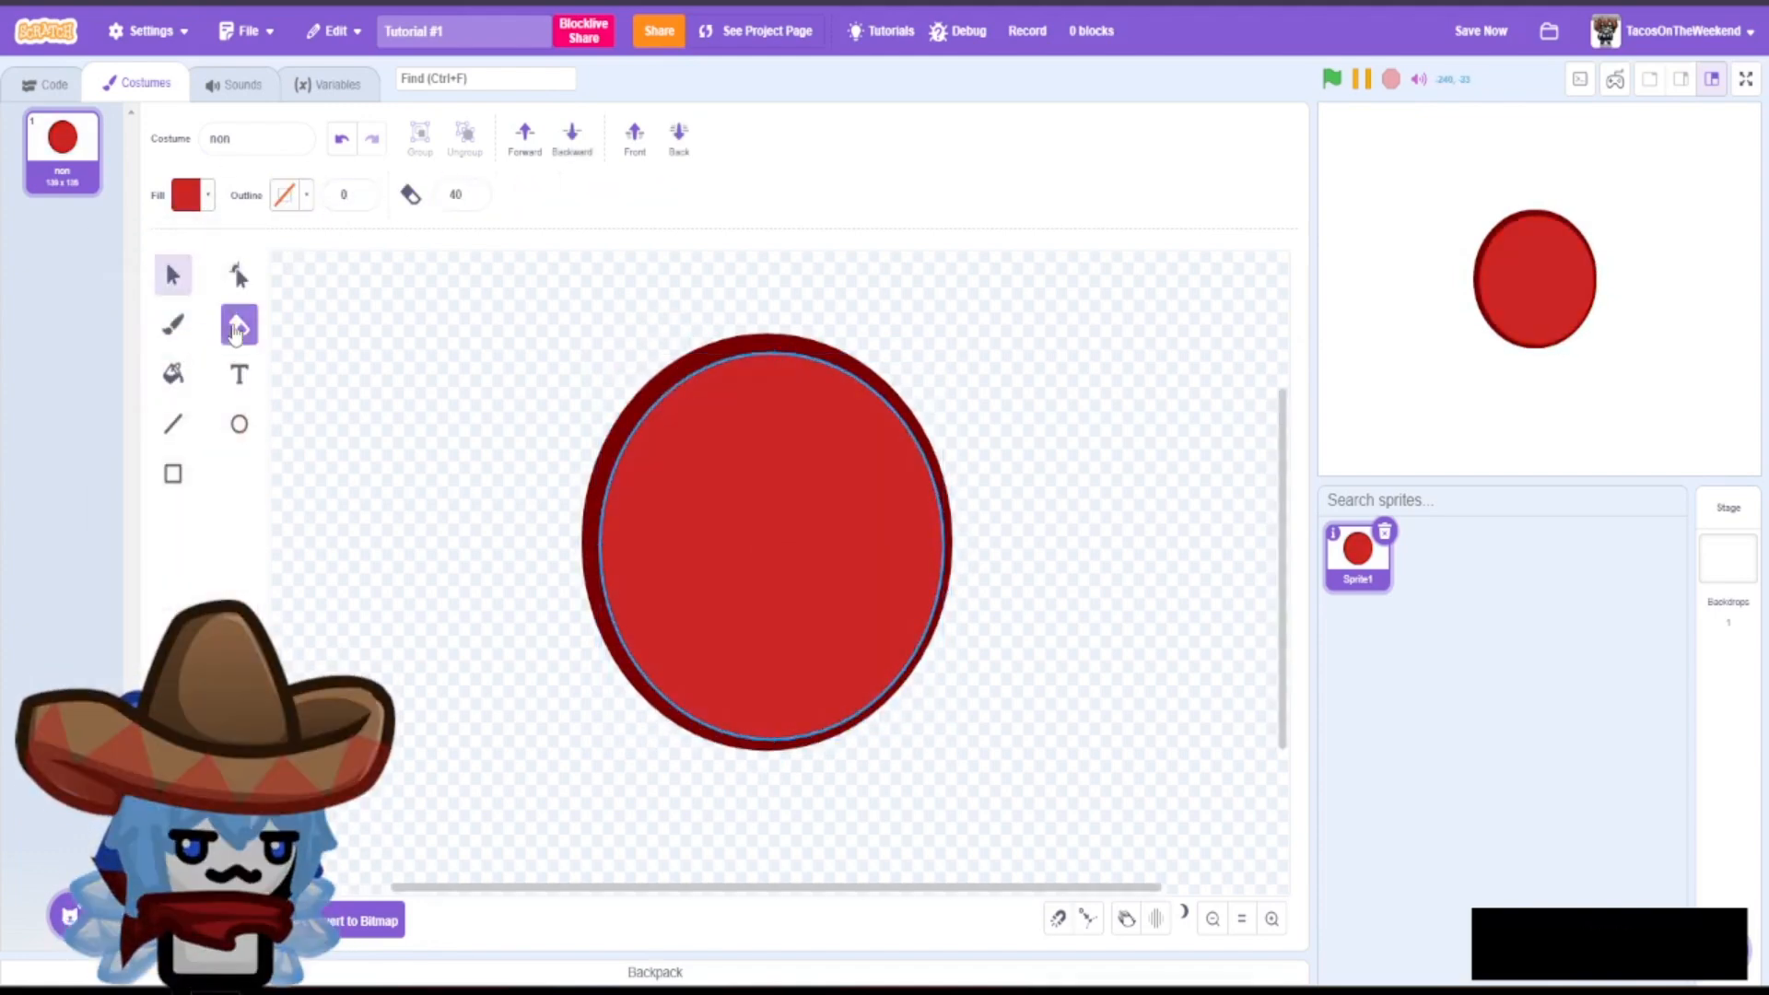
{"action": "left_click", "coordinate": [473, 192]}
{"action": "left_click", "coordinate": [691, 450]}
{"action": "left_click", "coordinate": [176, 284]}
{"action": "left_click", "coordinate": [1026, 486]}
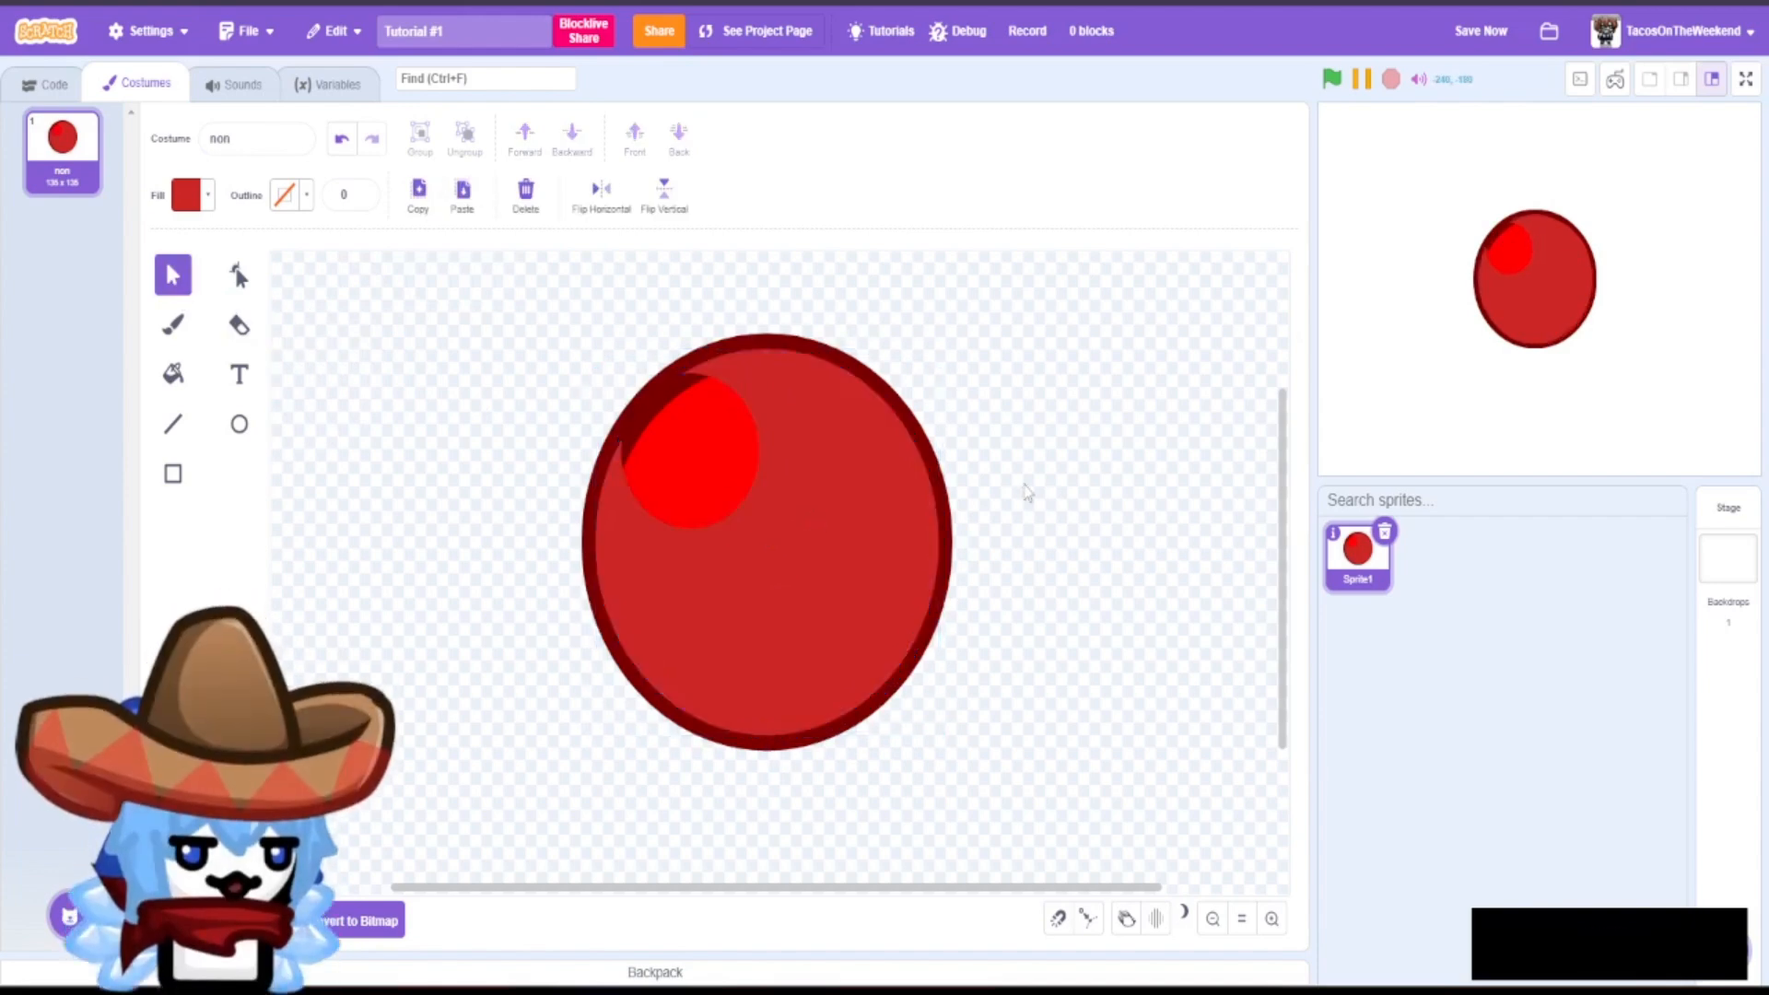
- Sample the dark red outline colour for the shading shape's fill and lower its opacity to 47
{"action": "left_click", "coordinate": [829, 479]}
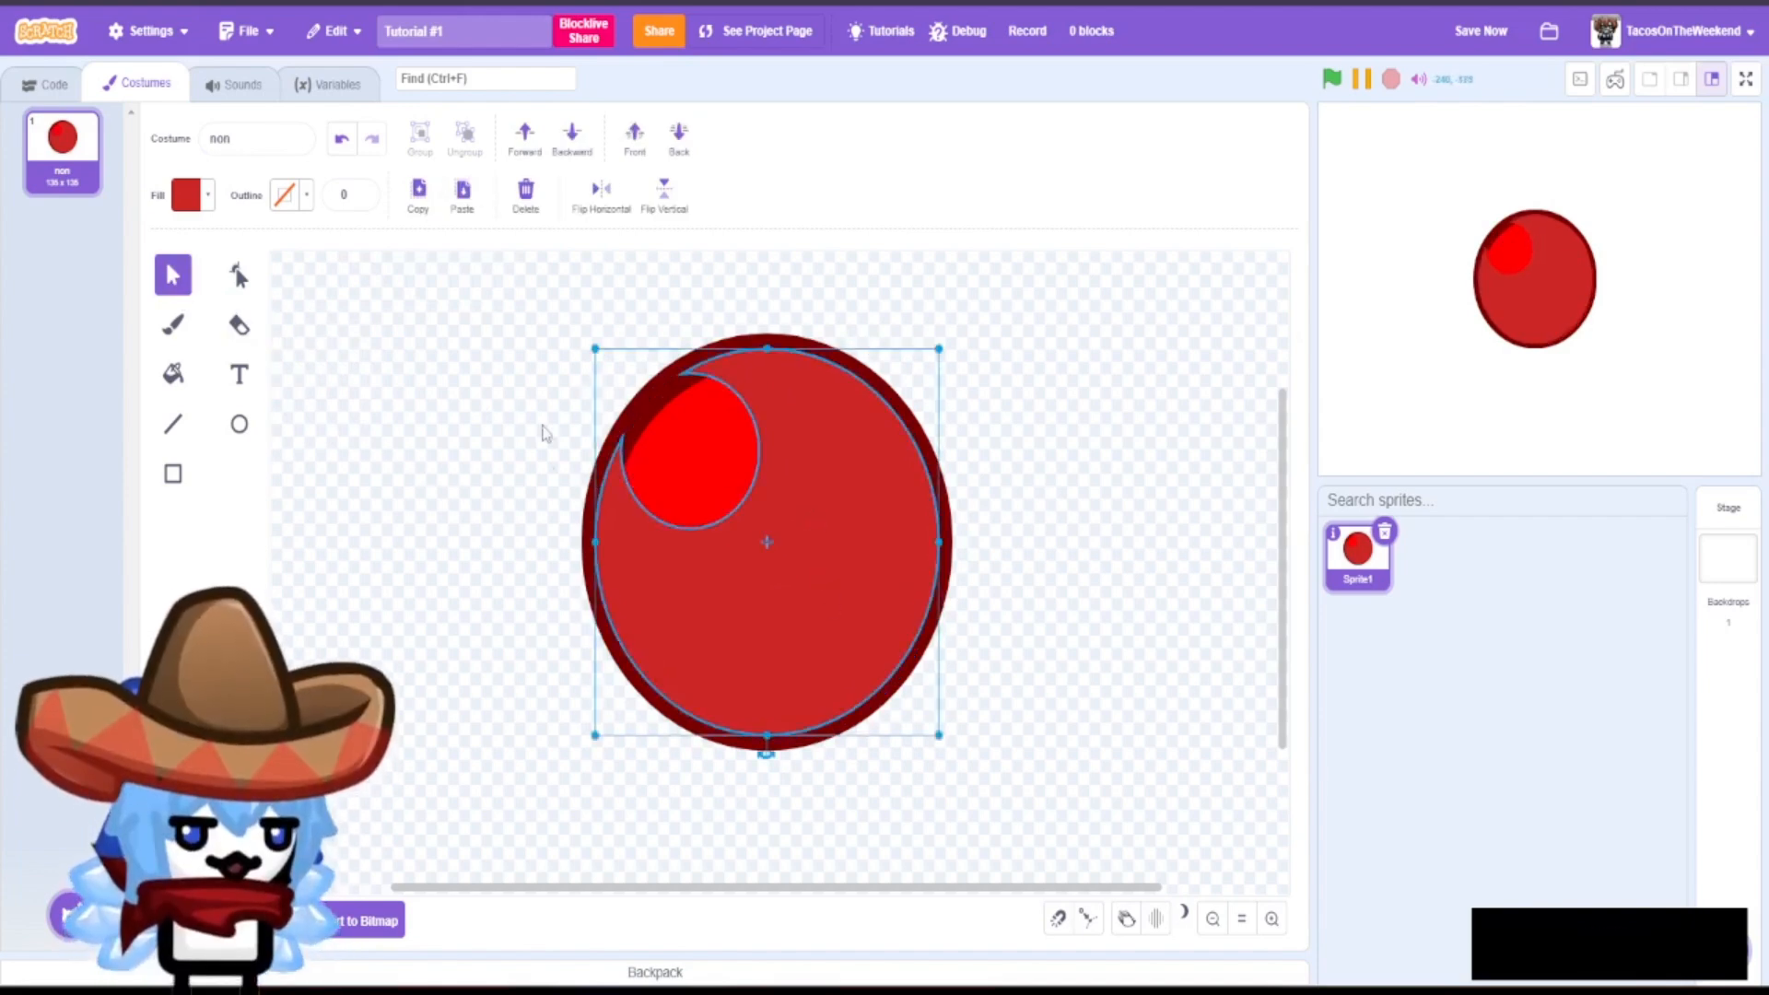
{"action": "left_click", "coordinate": [462, 548]}
{"action": "left_click", "coordinate": [655, 569]}
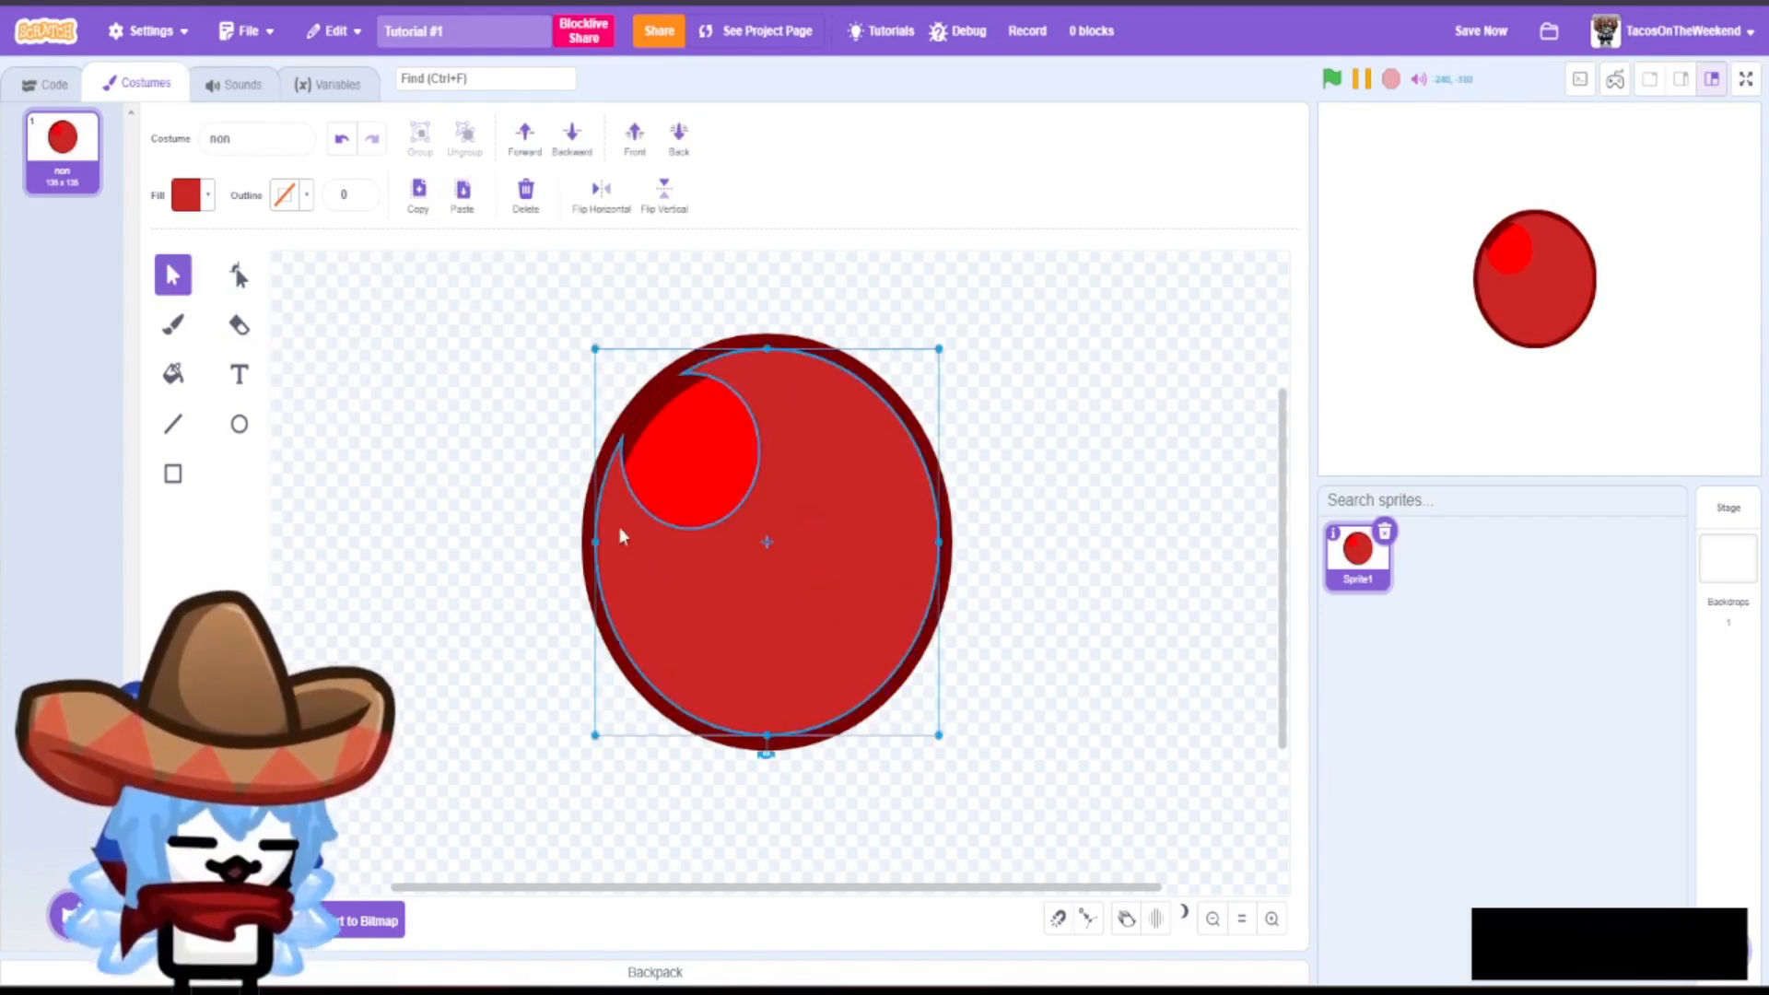
{"action": "left_click", "coordinate": [207, 194]}
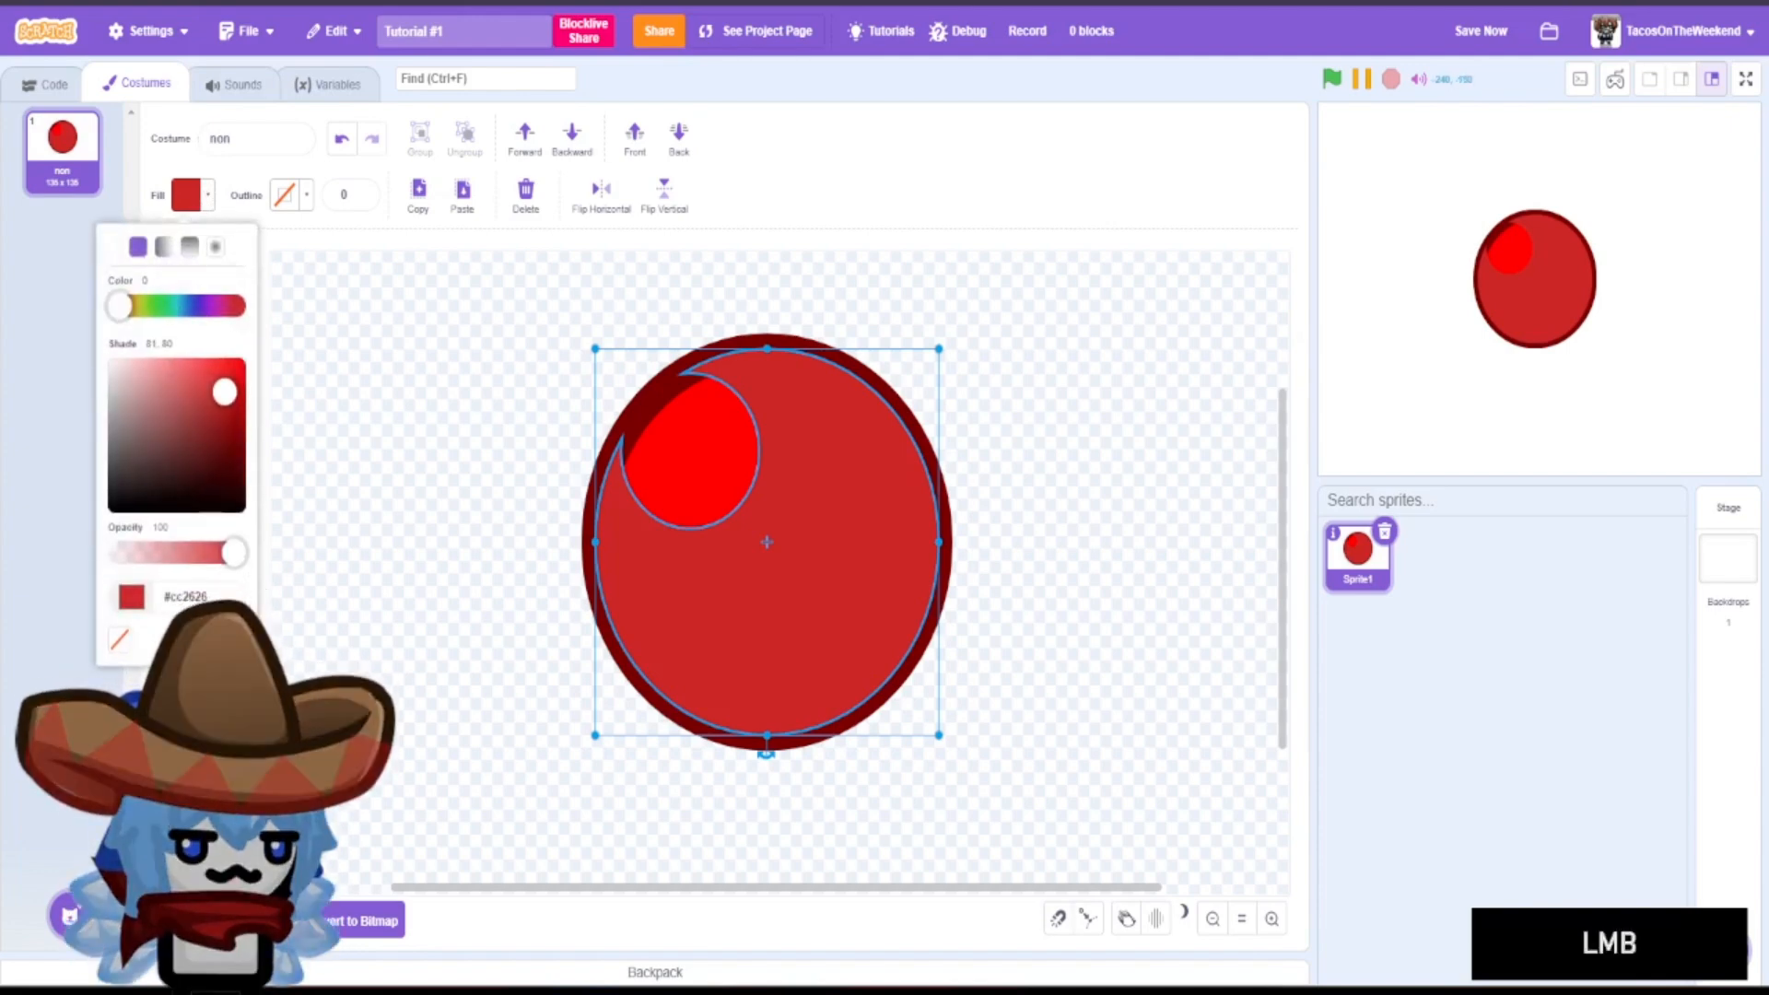
{"action": "left_click", "coordinate": [233, 638]}
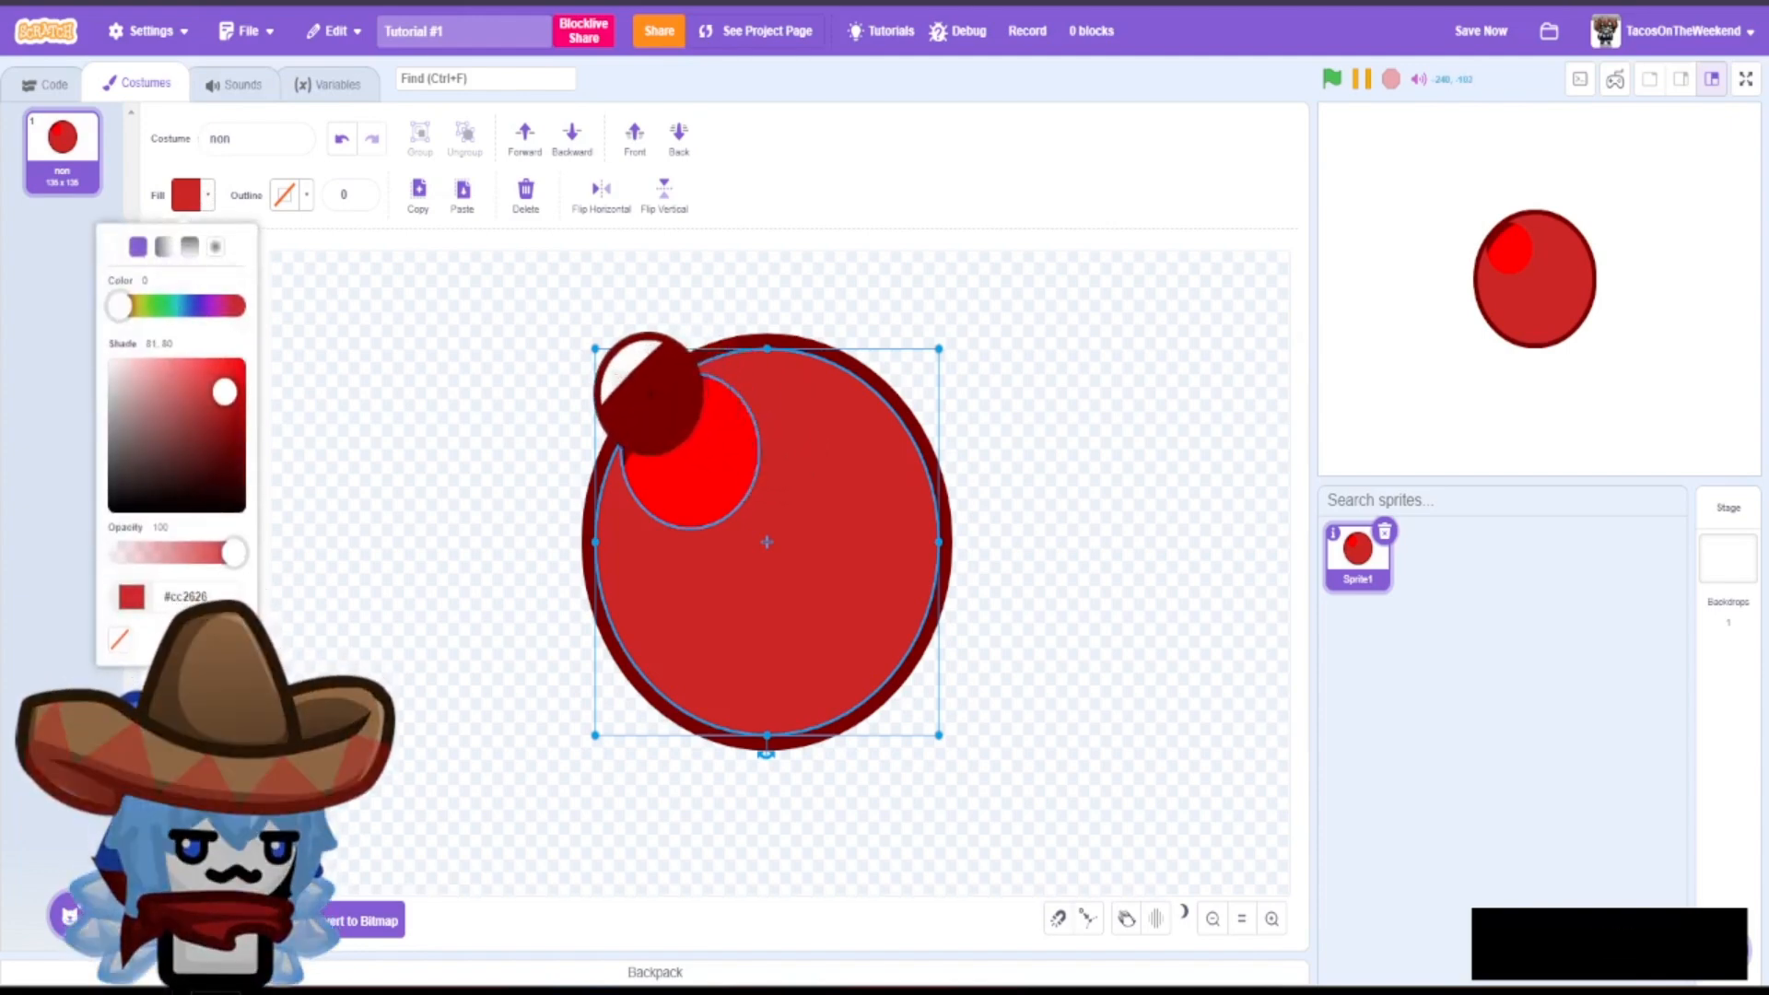
{"action": "left_click", "coordinate": [651, 396]}
{"action": "left_click", "coordinate": [186, 558]}
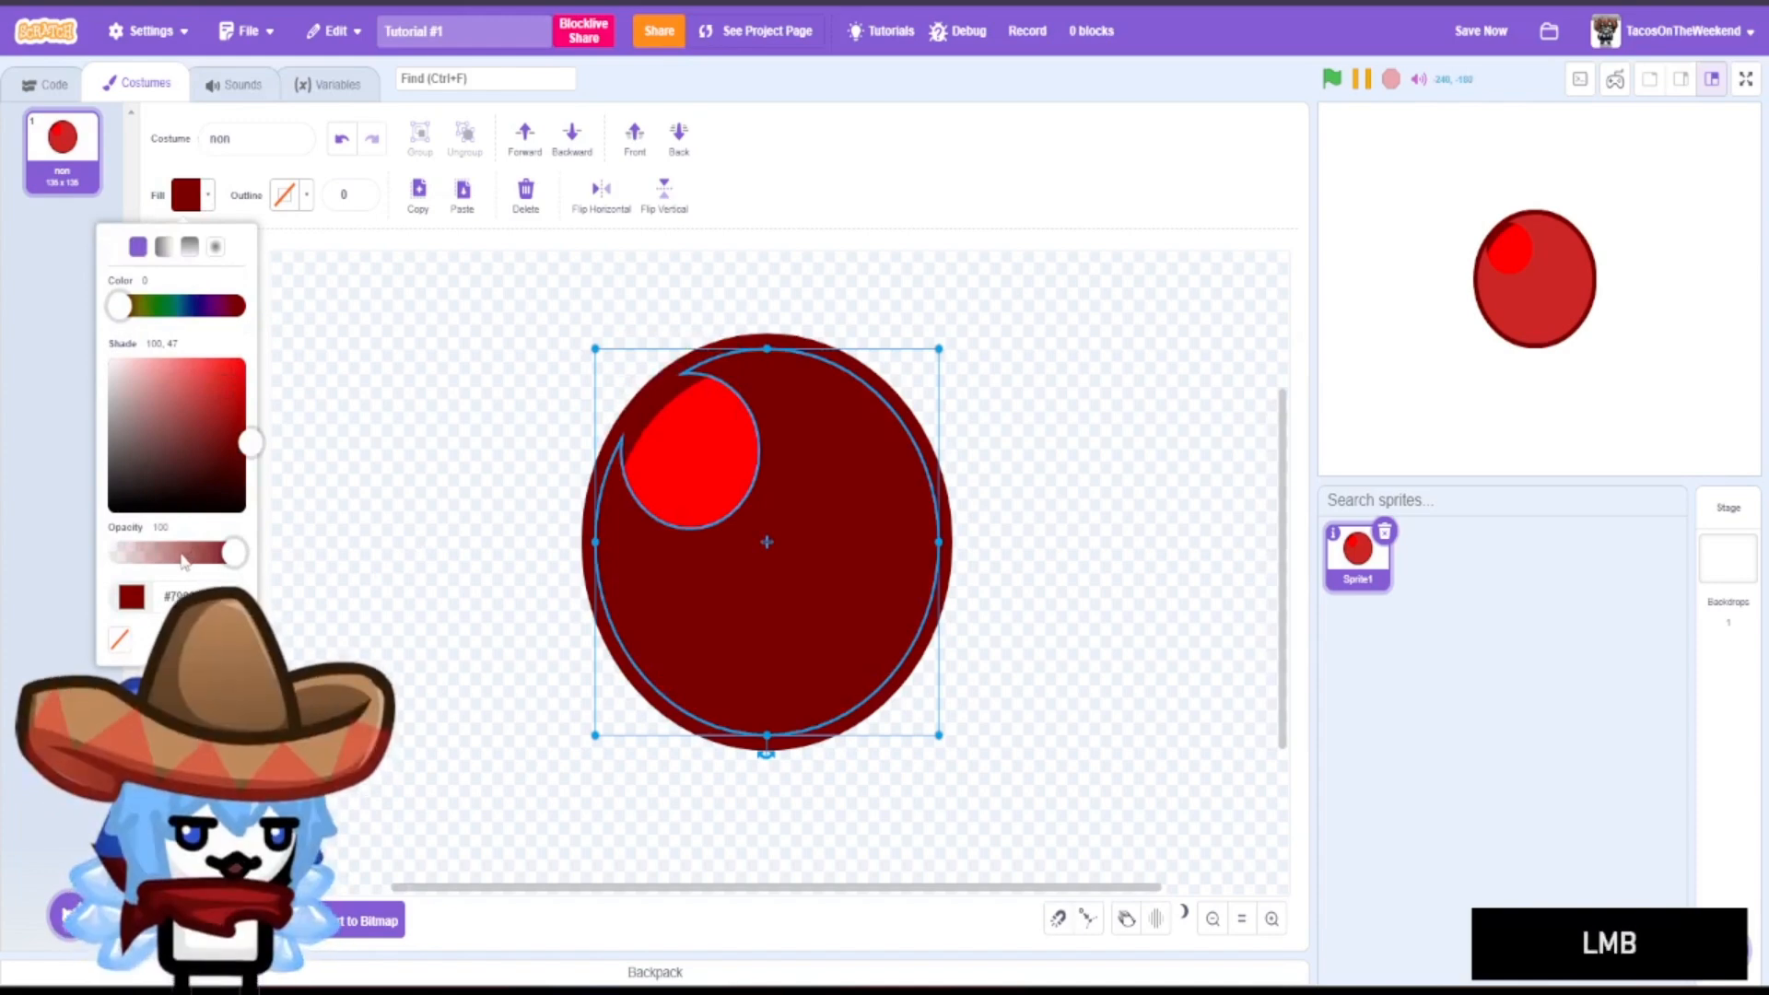
{"action": "left_click_drag", "start_coordinate": [177, 562], "coordinate": [172, 560]}
{"action": "left_click", "coordinate": [475, 590]}
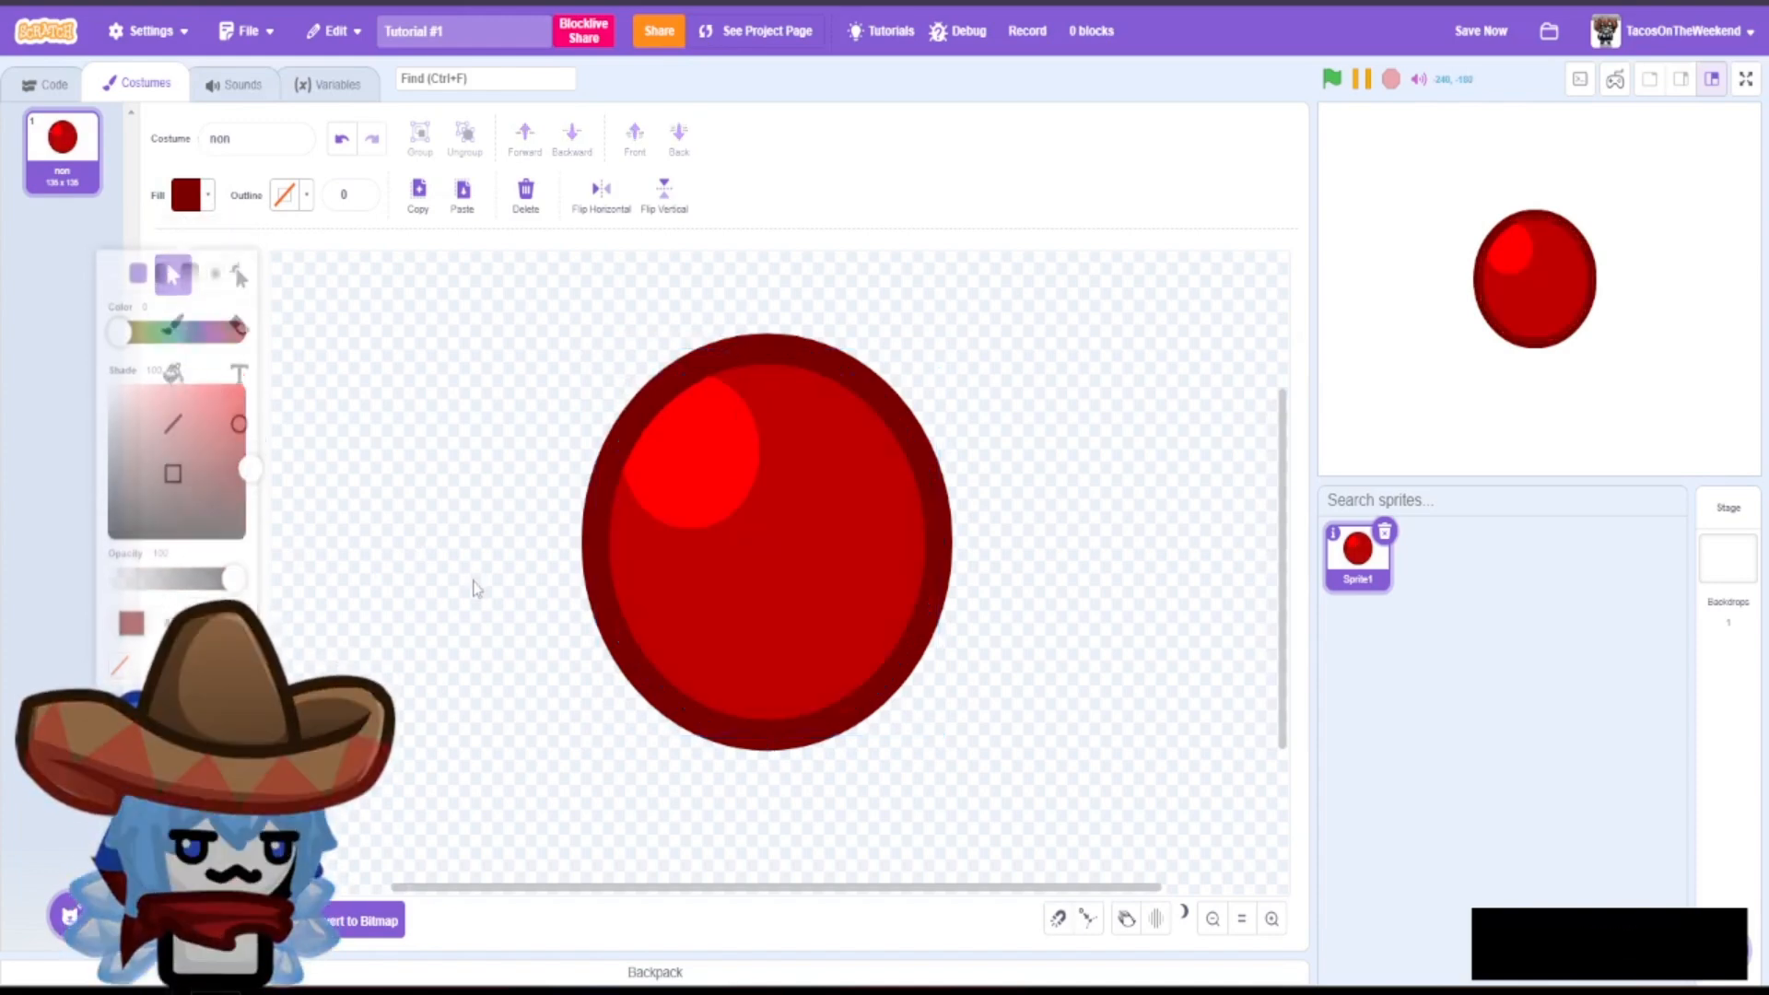
- Raise the fill opacity of the shading shape to about 70 for a darker shade
{"action": "left_click", "coordinate": [761, 643]}
{"action": "left_click", "coordinate": [210, 189]}
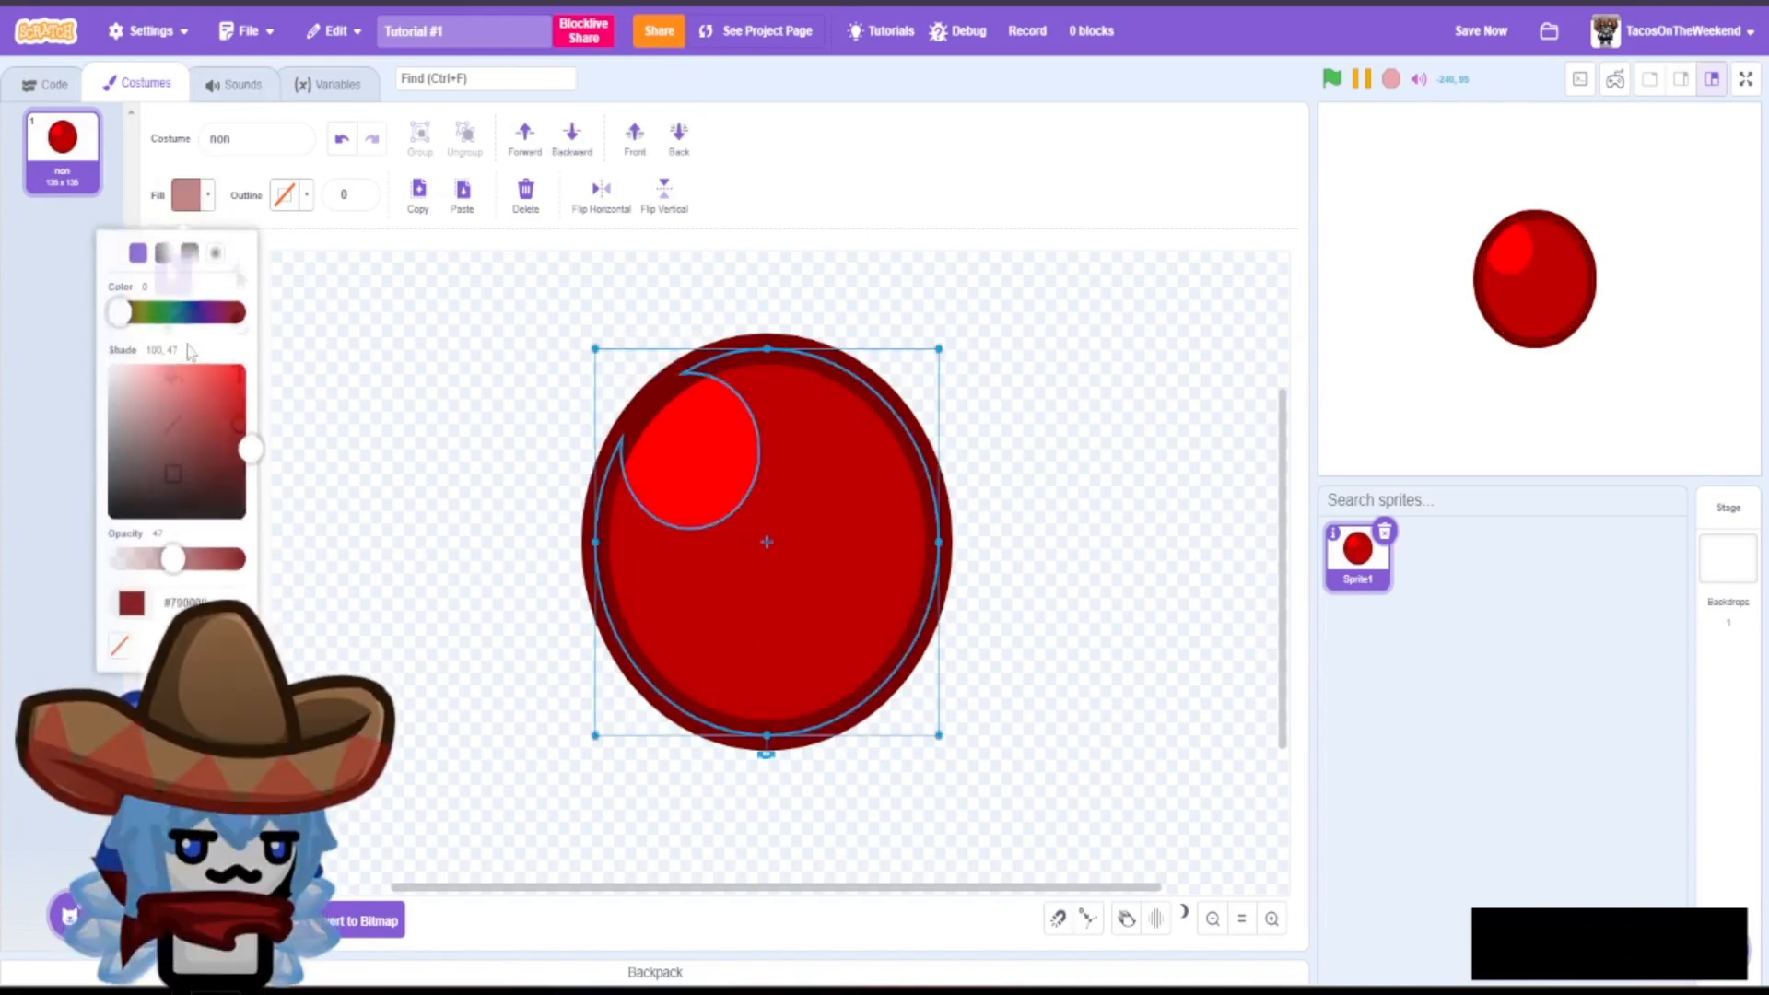
{"action": "left_click_drag", "start_coordinate": [135, 564], "coordinate": [188, 559]}
{"action": "left_click", "coordinate": [245, 556]}
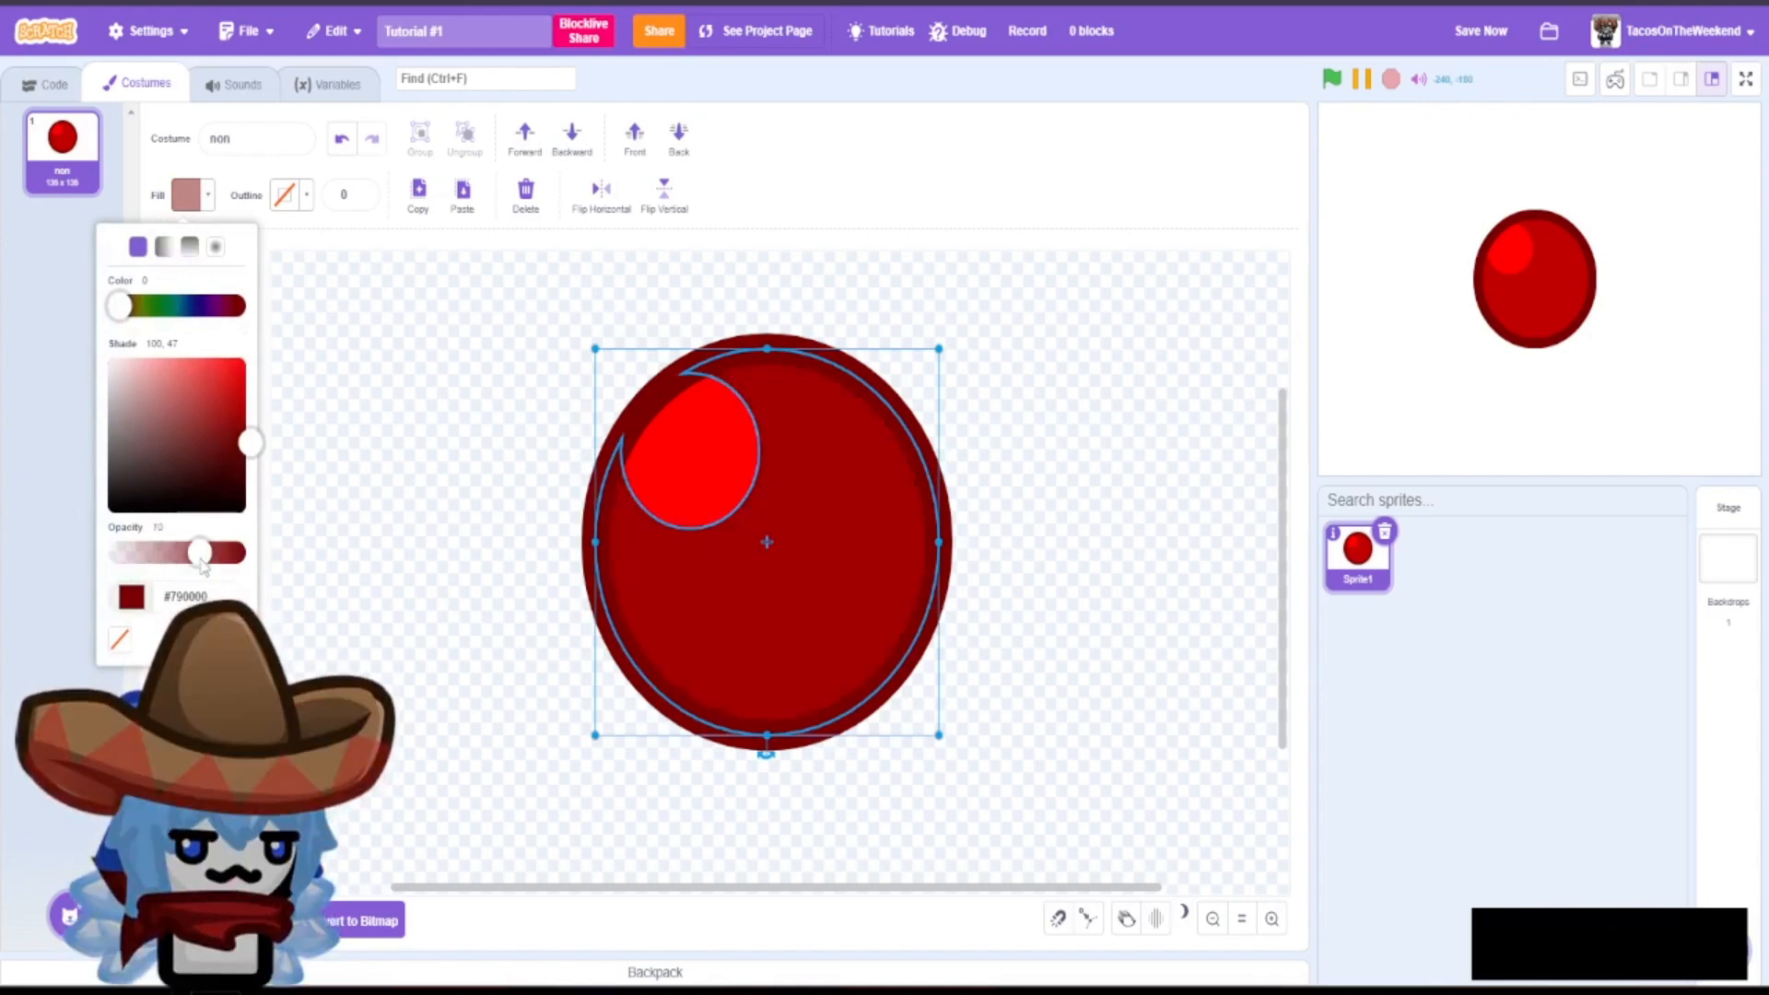
{"action": "left_click", "coordinate": [378, 599]}
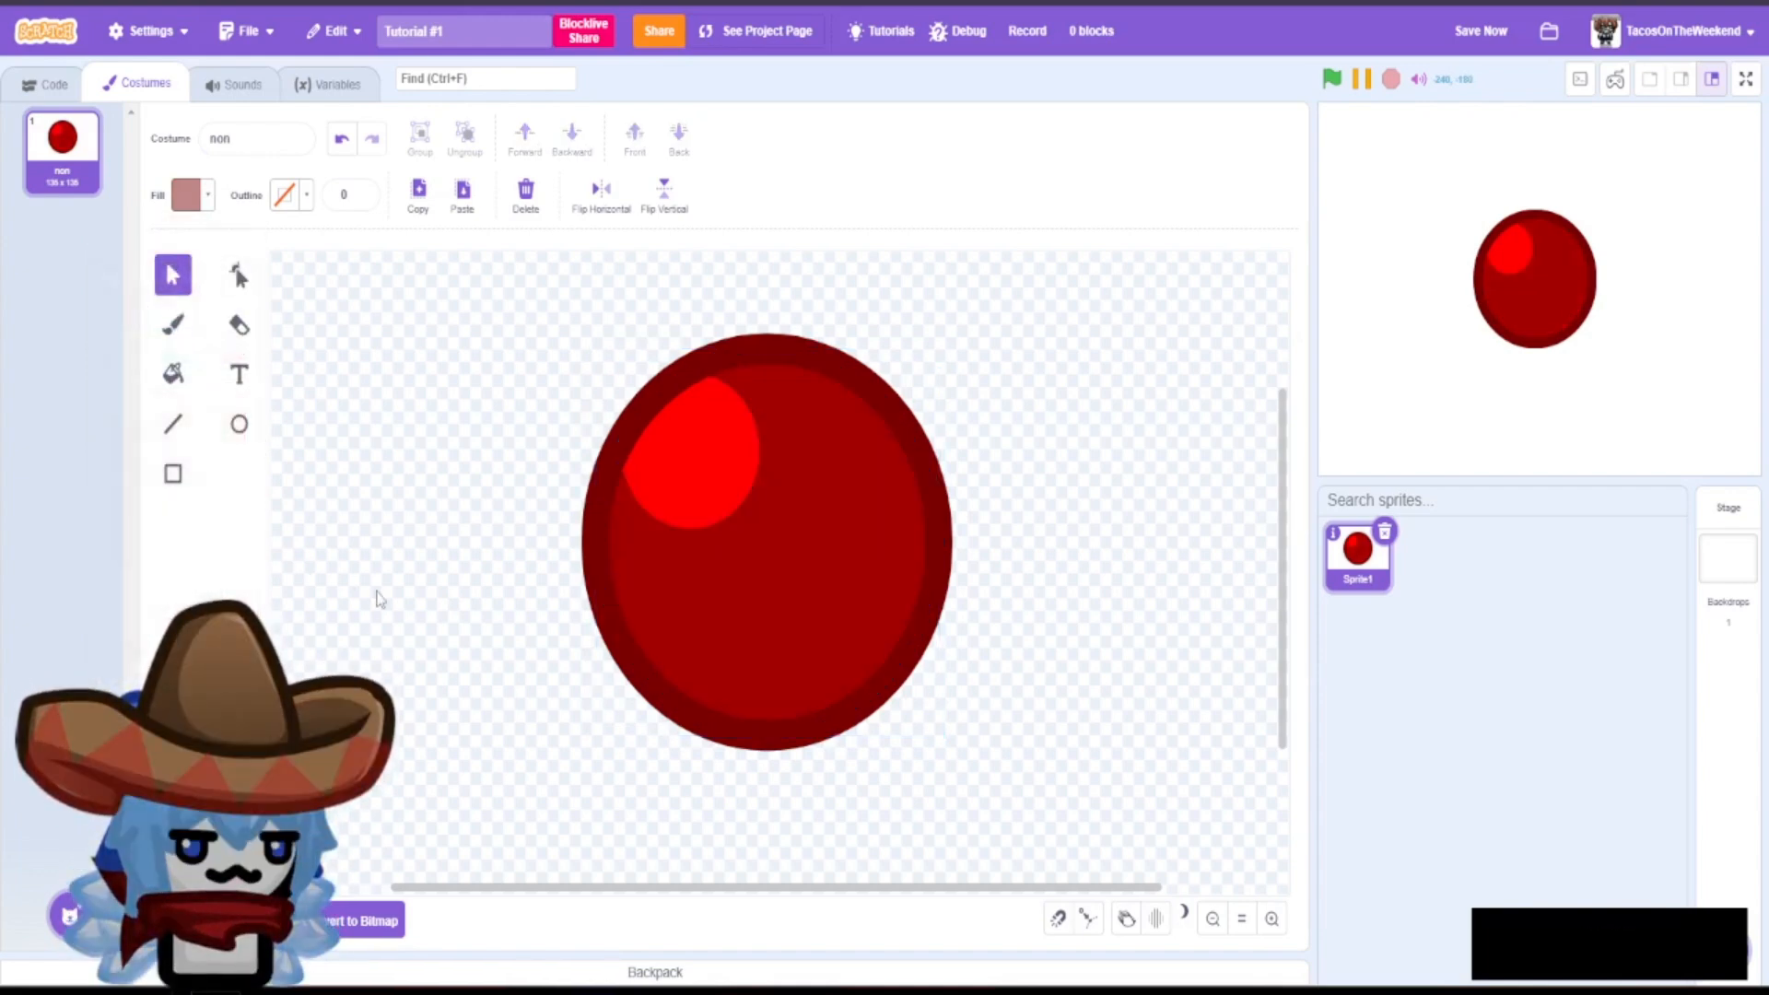
- Delete the translucent shading shape with the erased highlight spot, keeping the outlined red circle
{"action": "left_click", "coordinate": [694, 578]}
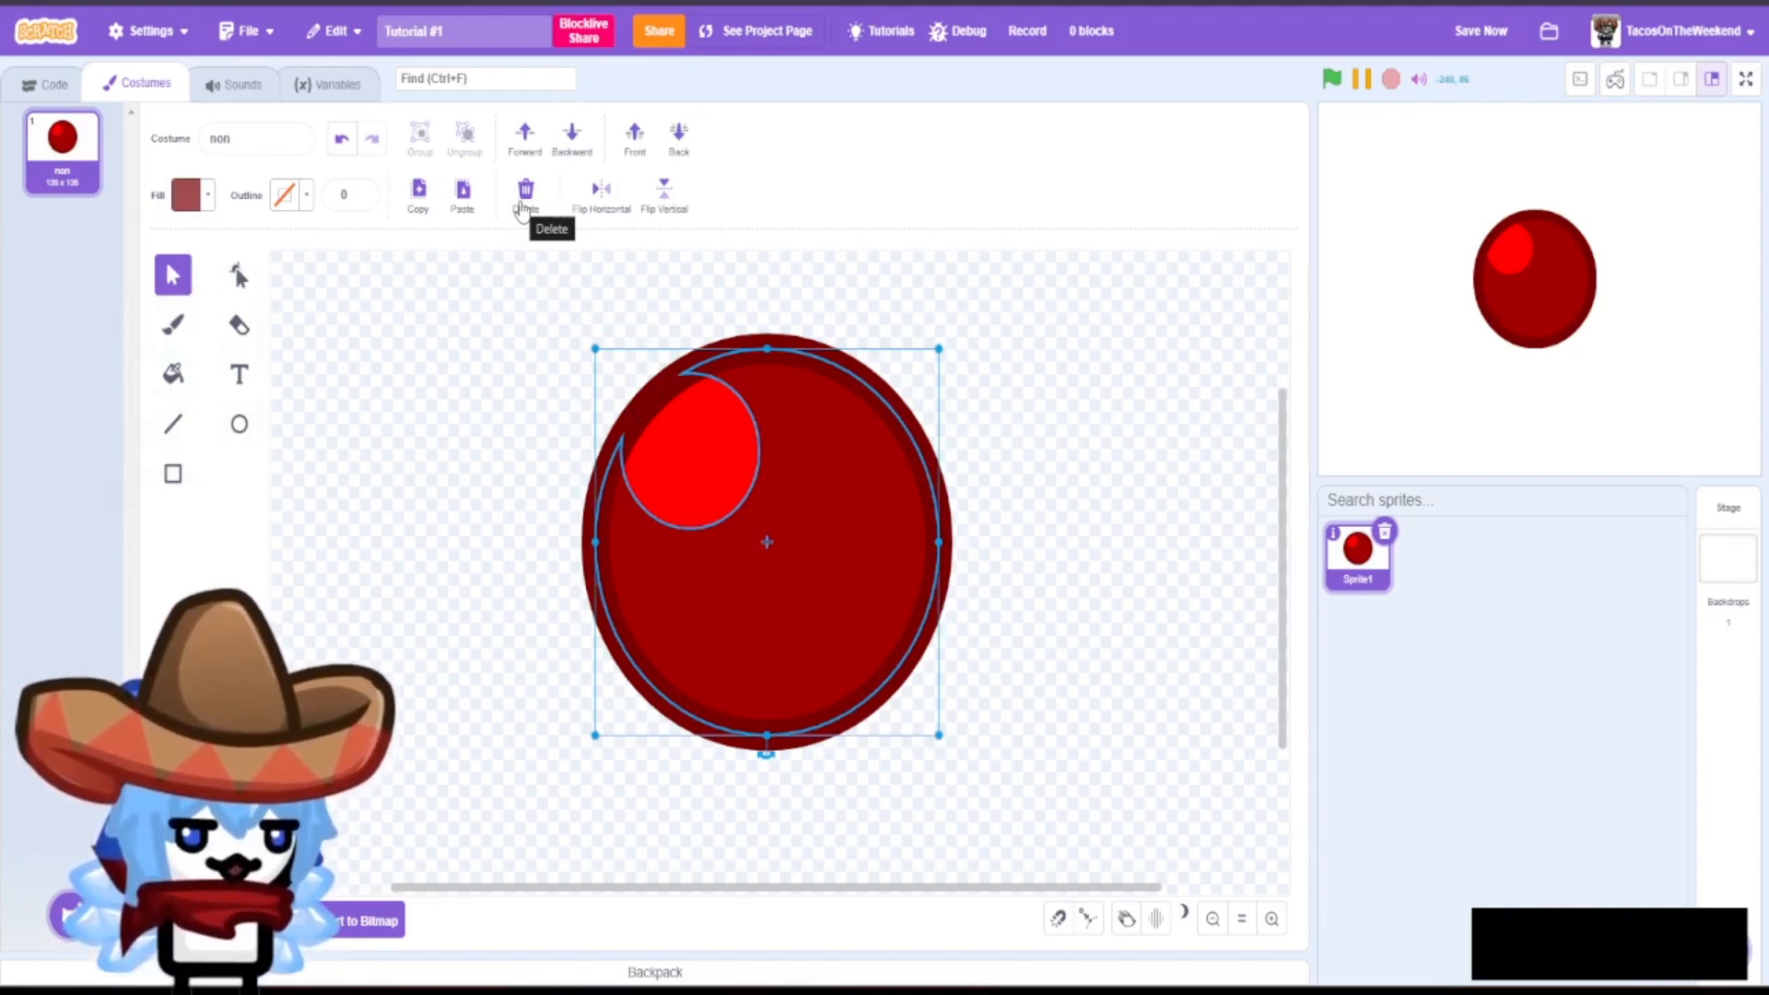
{"action": "left_click", "coordinate": [414, 315]}
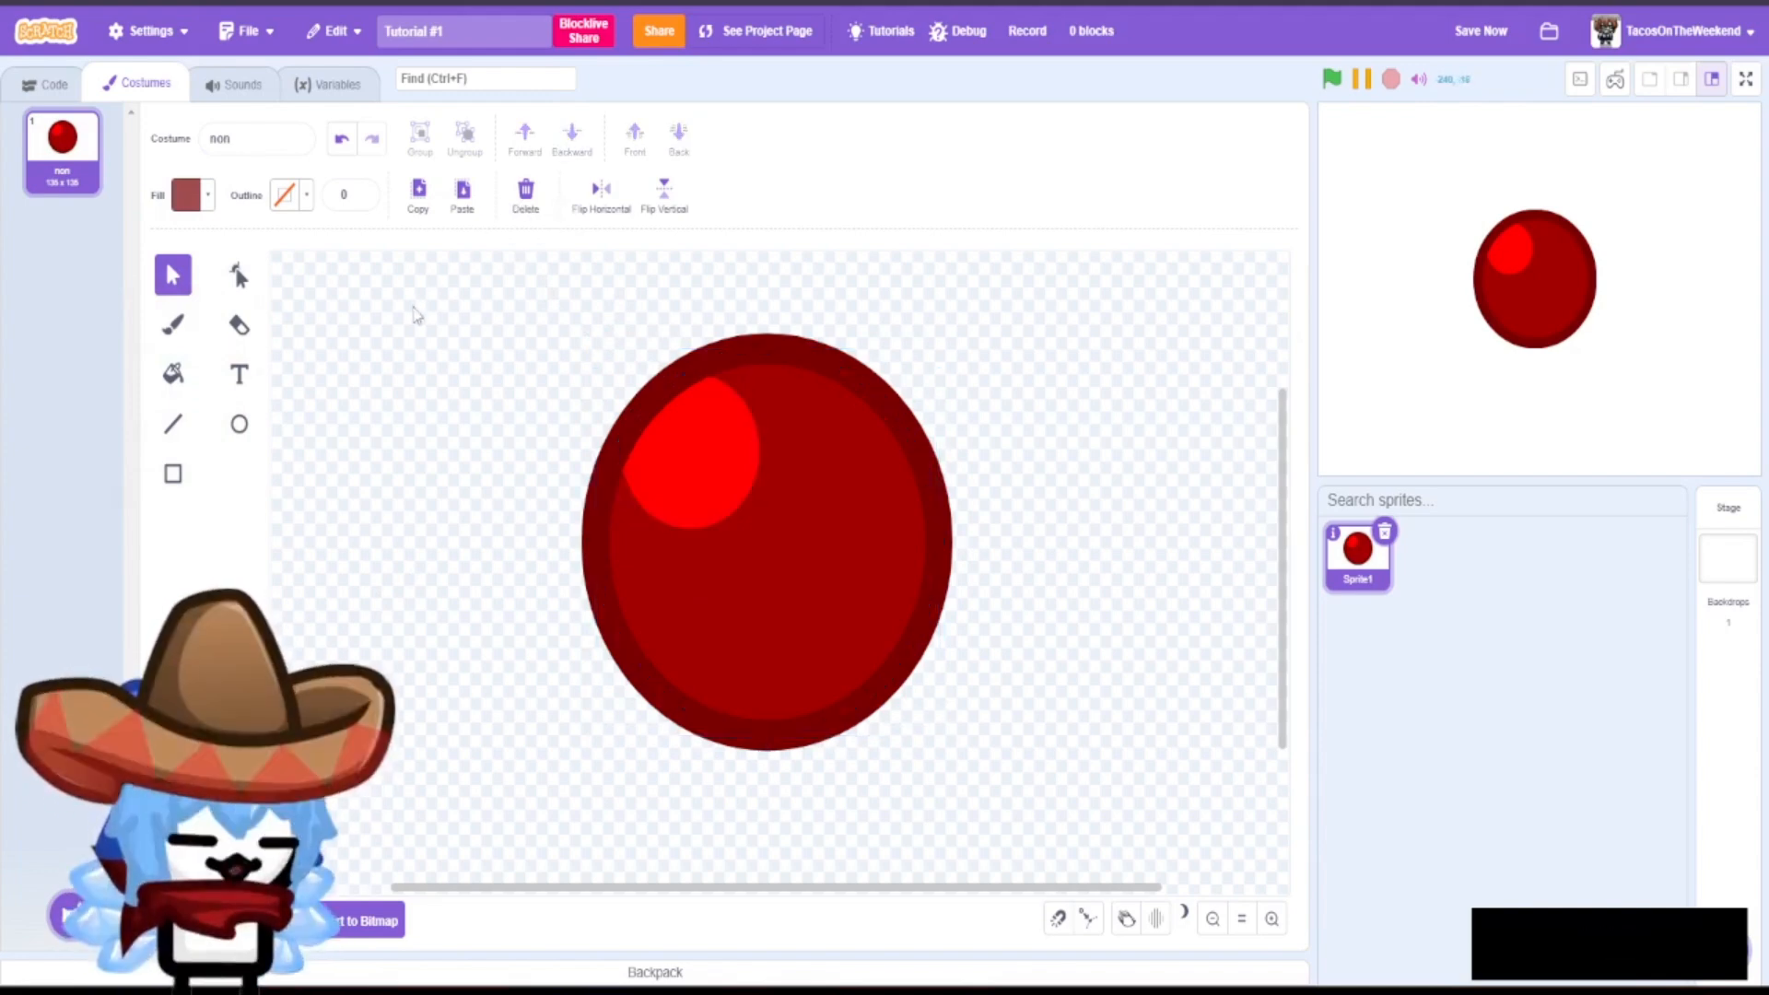
{"action": "left_click", "coordinate": [756, 537]}
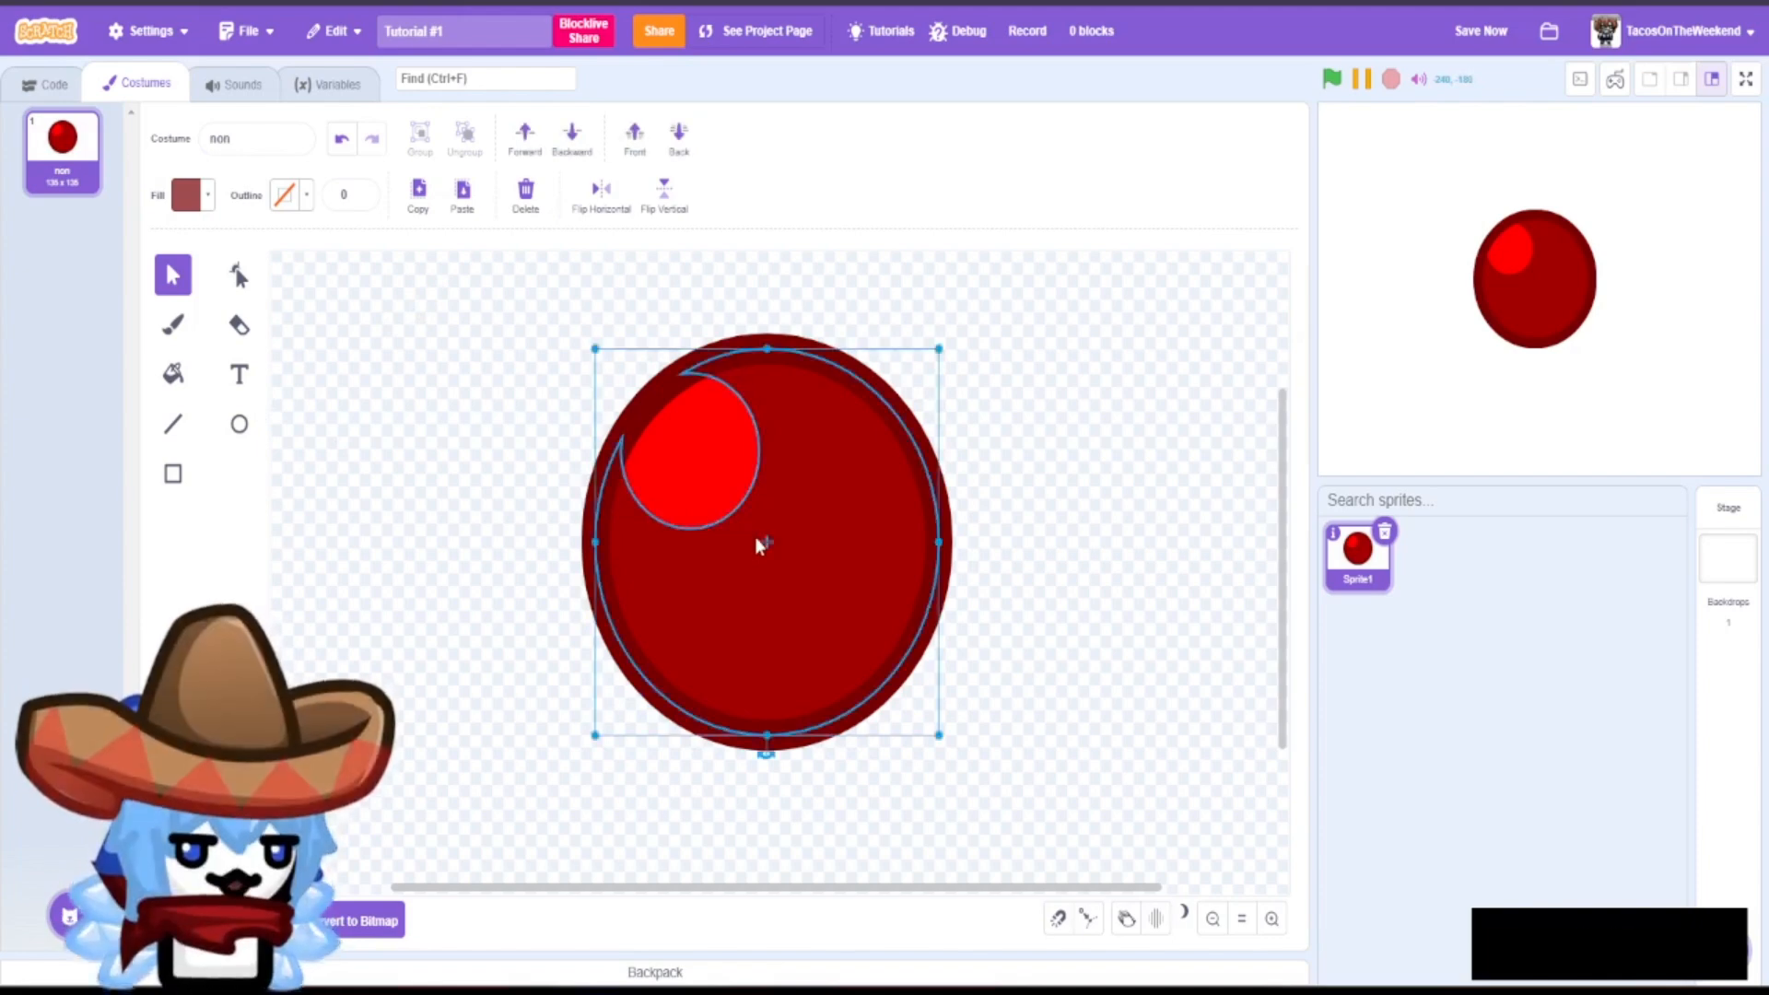
{"action": "left_click", "coordinate": [527, 194]}
- Draw an outline-free circle over the red one, filled with the sampled outline dark red at about 56 opacity
{"action": "left_click", "coordinate": [240, 425]}
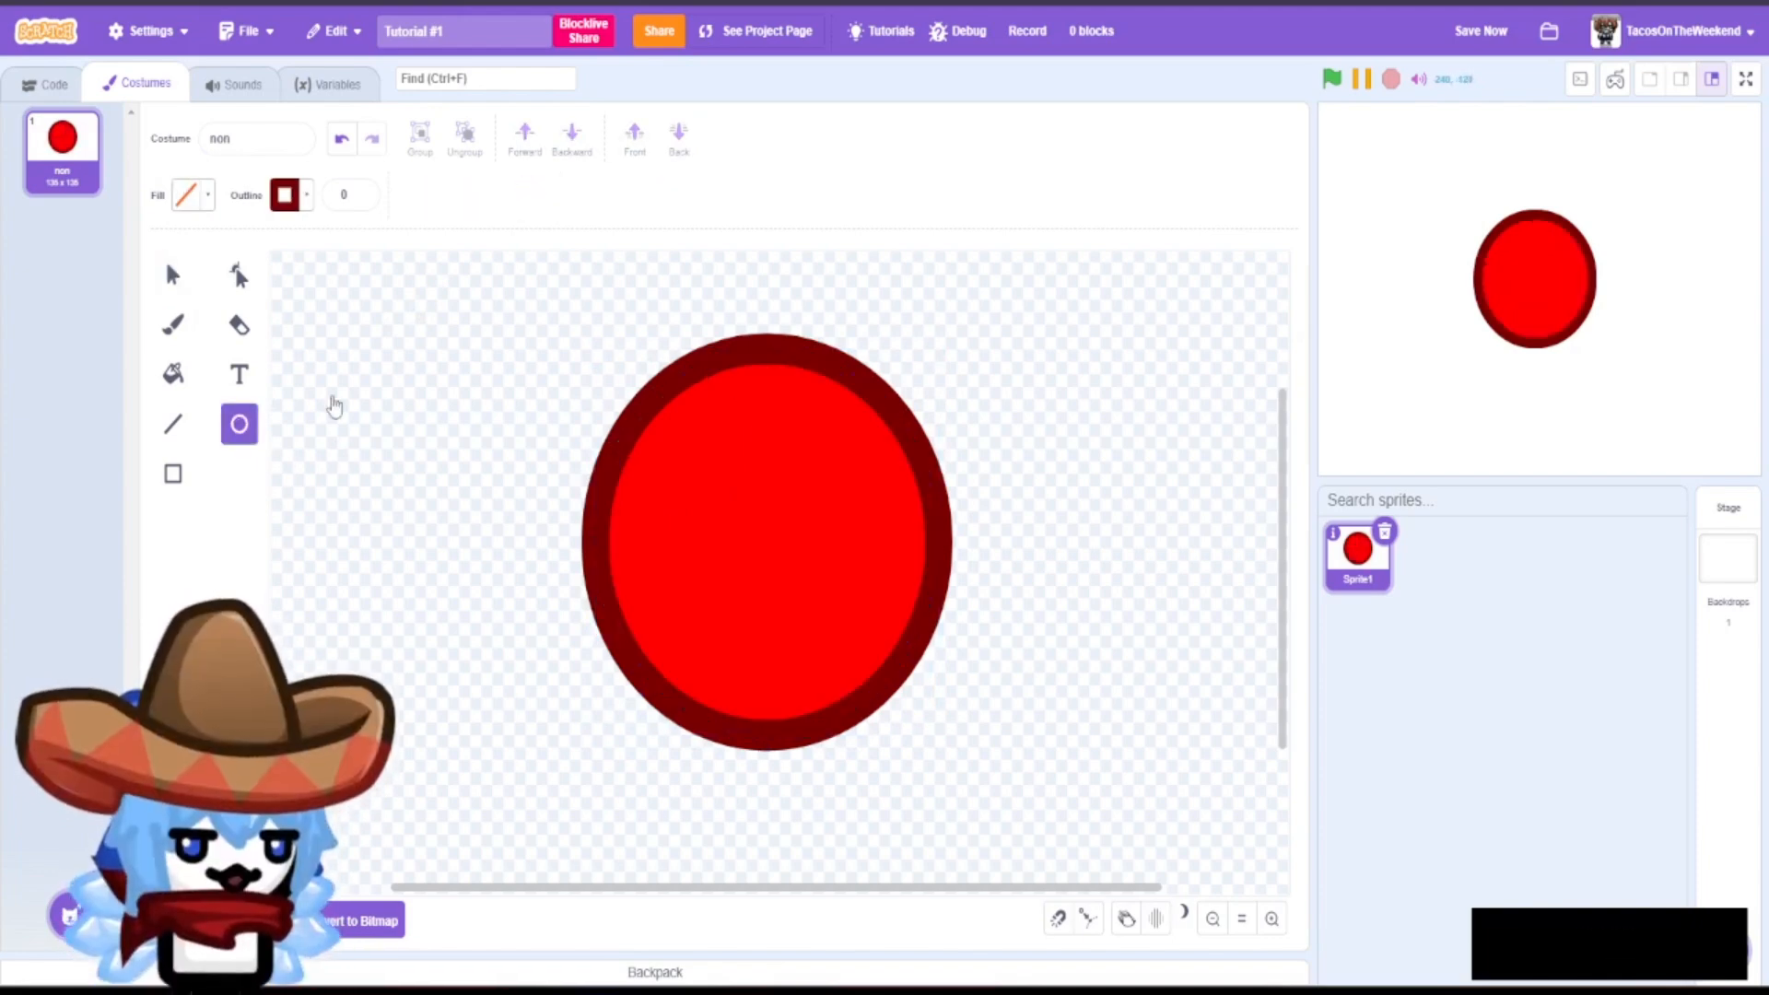
{"action": "left_click_drag", "start_coordinate": [636, 399], "coordinate": [866, 751]}
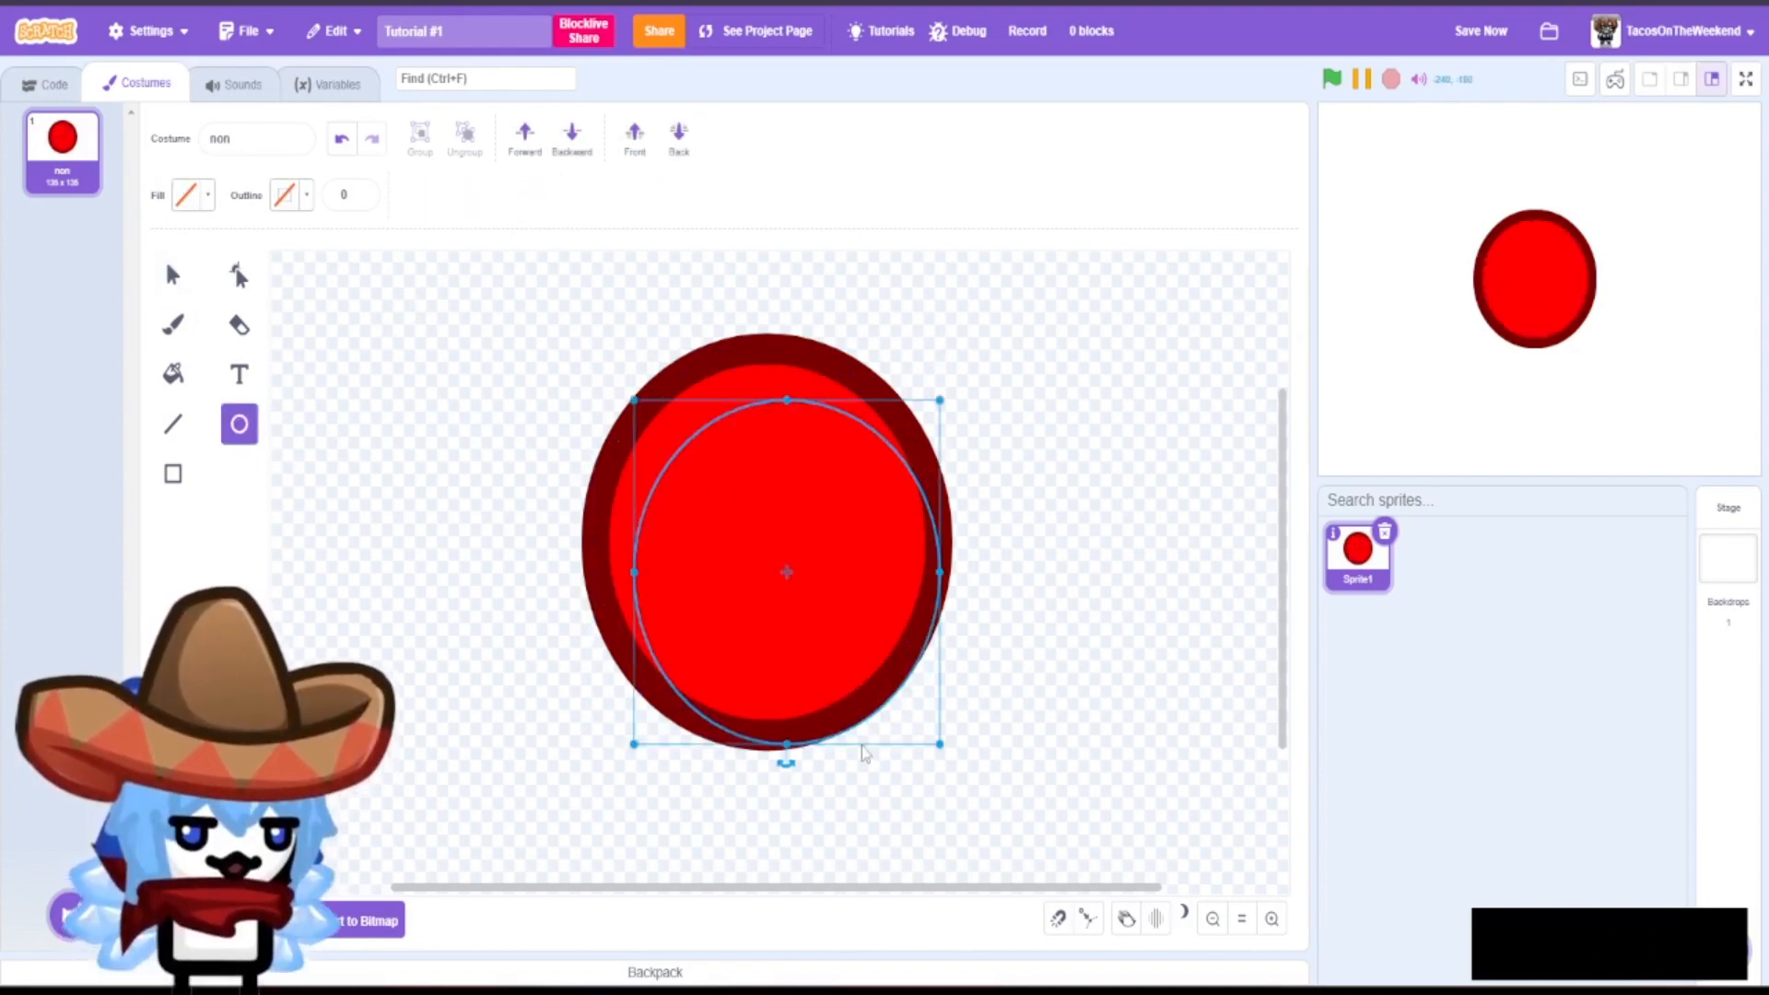
{"action": "left_click", "coordinate": [189, 194]}
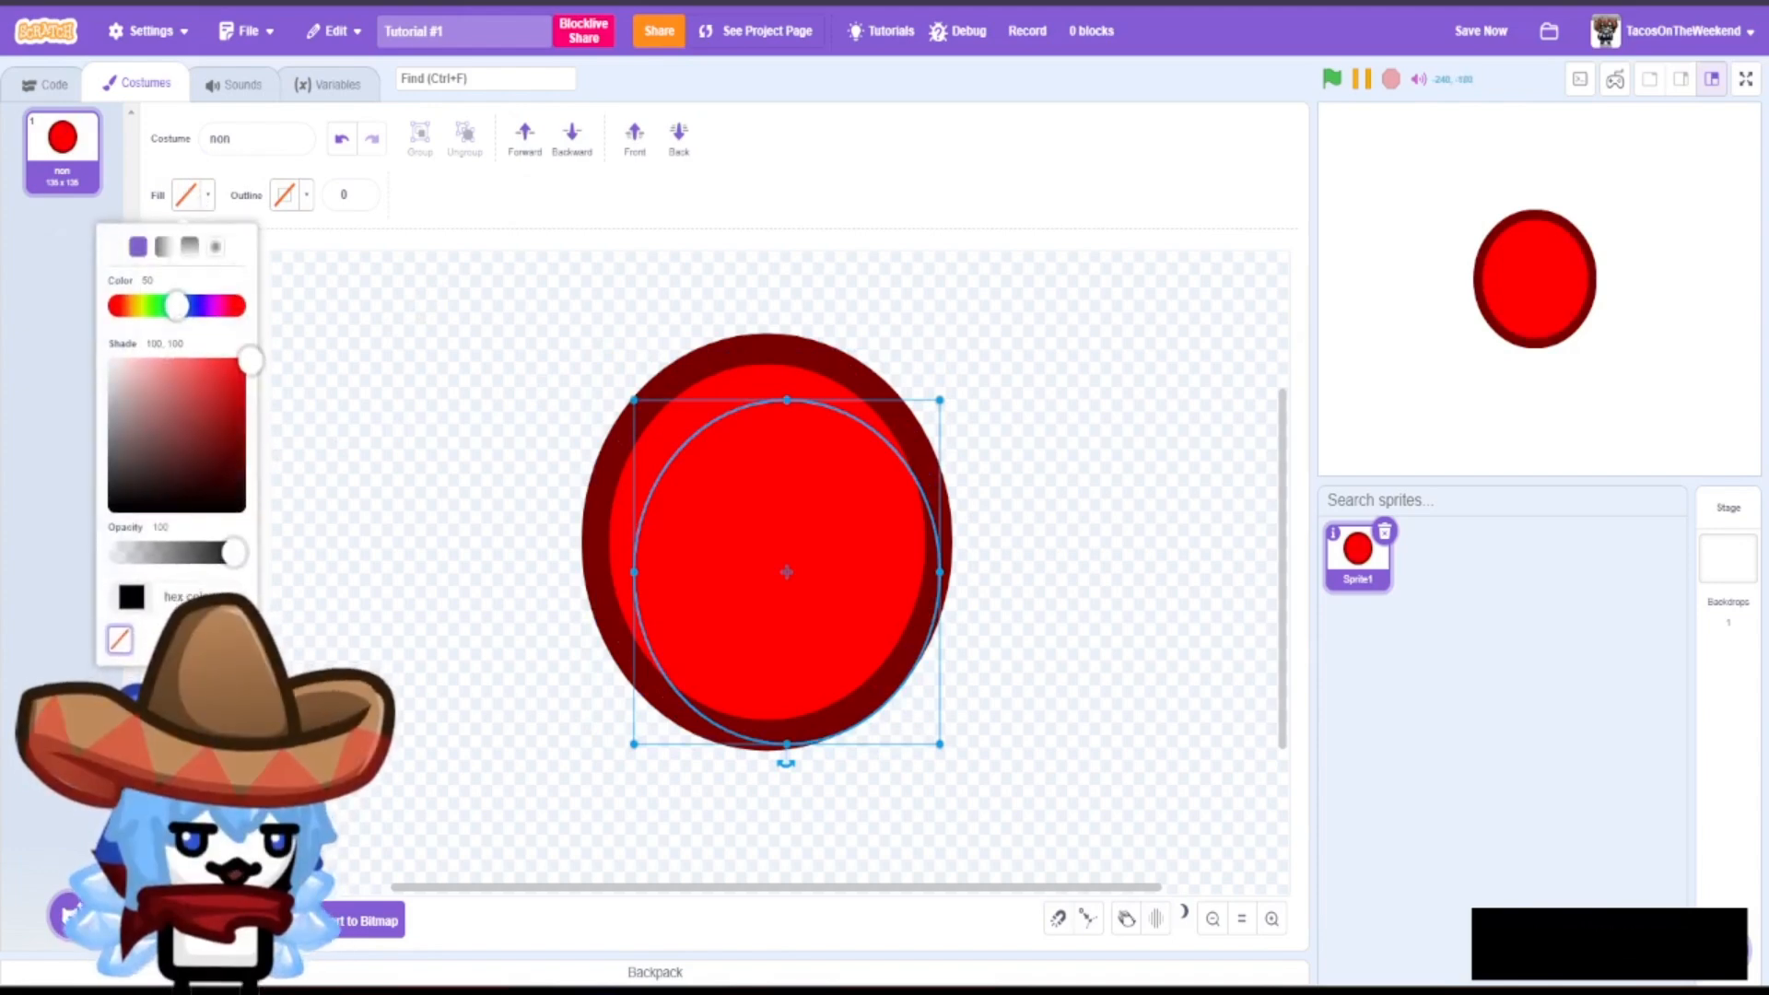
{"action": "left_click", "coordinate": [592, 474]}
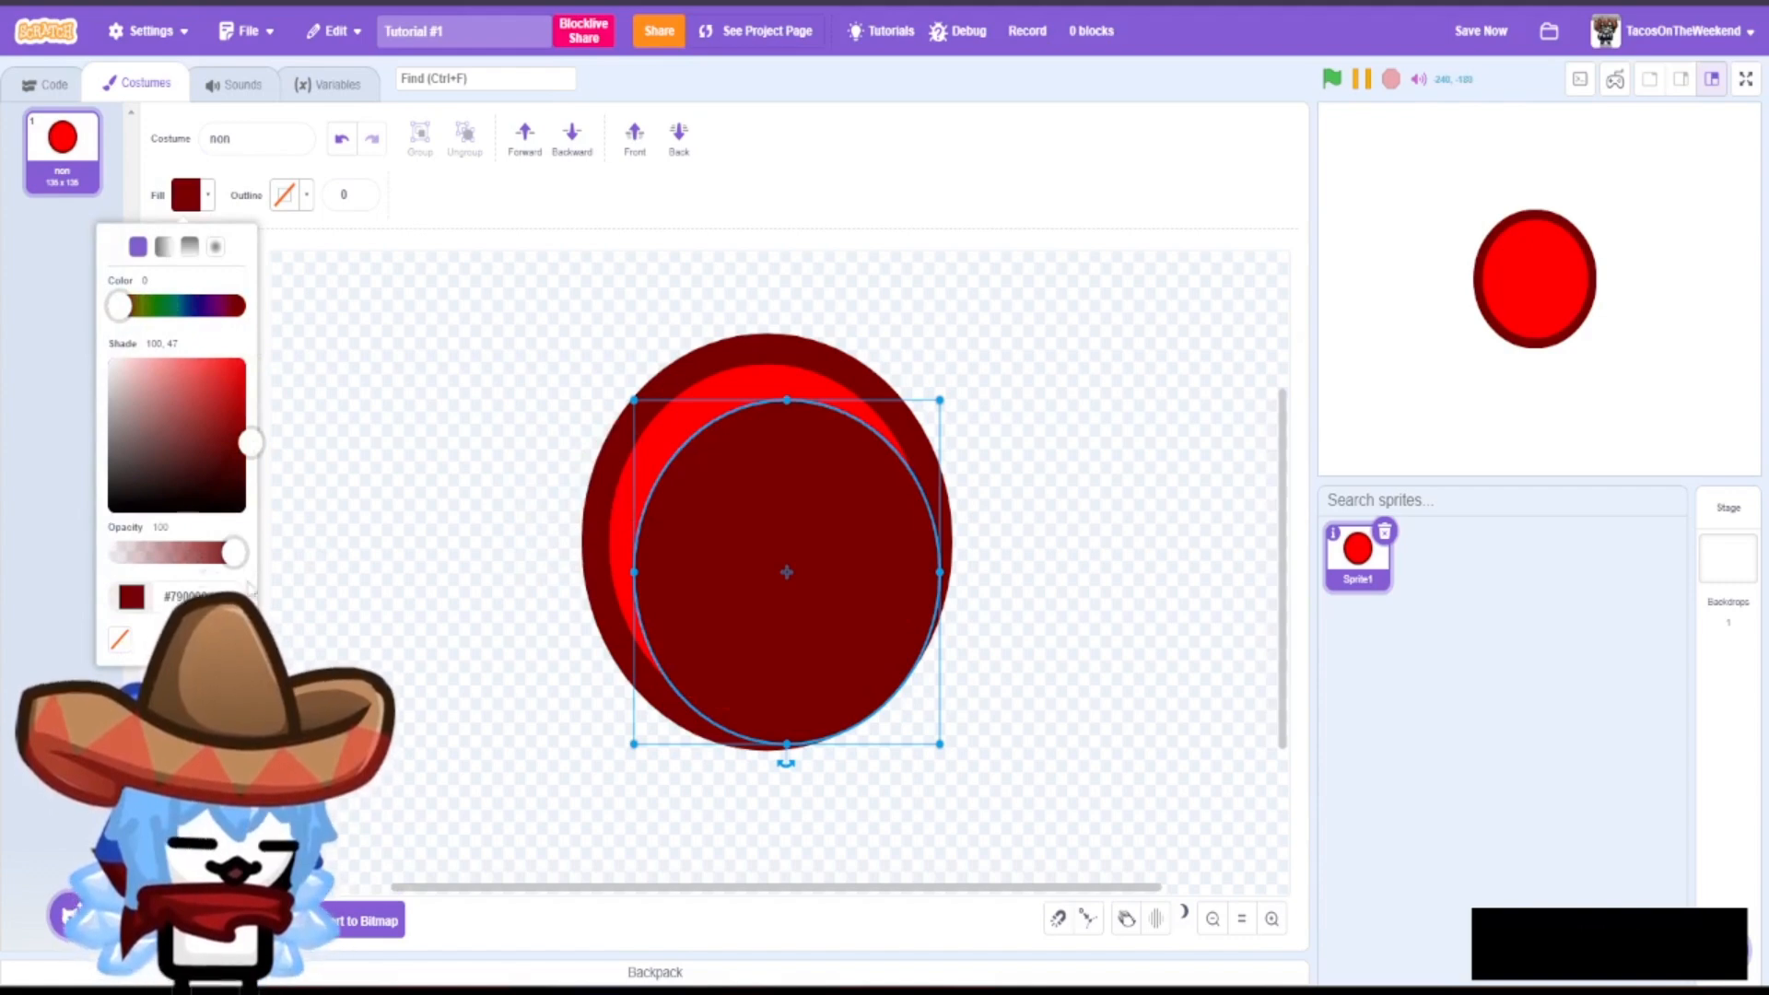
{"action": "left_click", "coordinate": [187, 556]}
{"action": "left_click", "coordinate": [774, 624]}
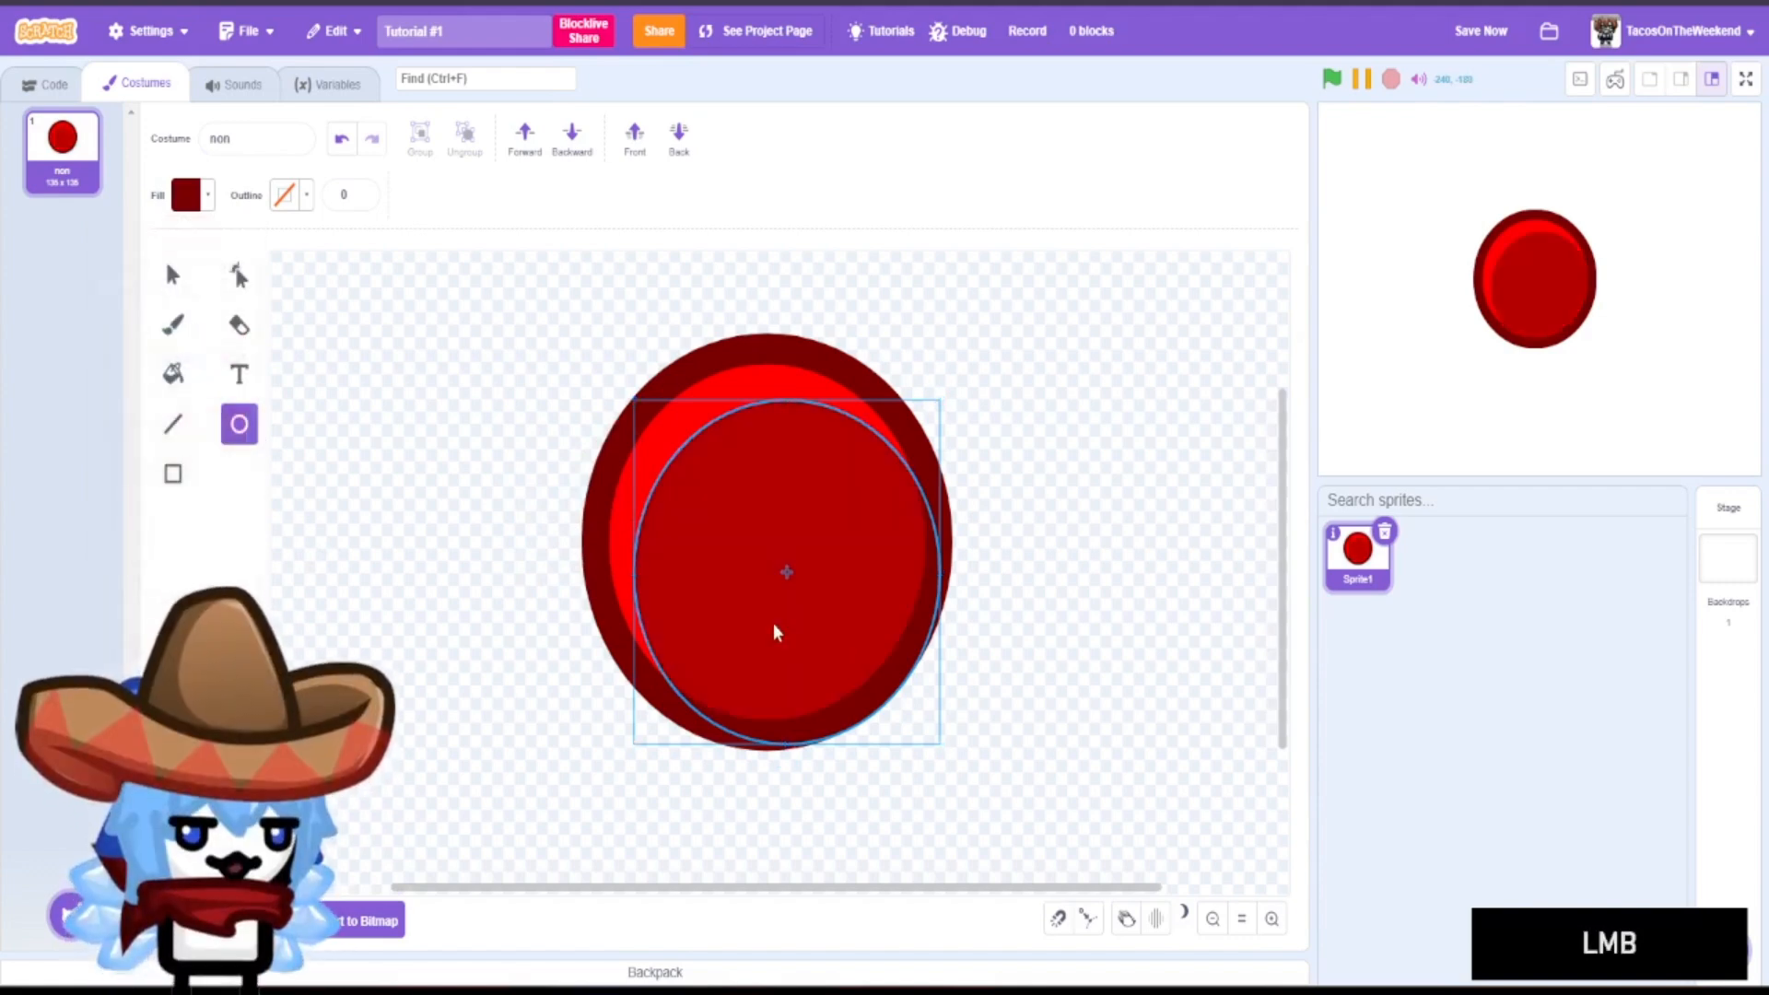
- Shrink the translucent dark circle and place it in the upper right part of the red circle
{"action": "left_click_drag", "start_coordinate": [642, 411], "coordinate": [733, 505]}
{"action": "left_click_drag", "start_coordinate": [825, 600], "coordinate": [790, 578]}
{"action": "left_click", "coordinate": [1089, 535]}
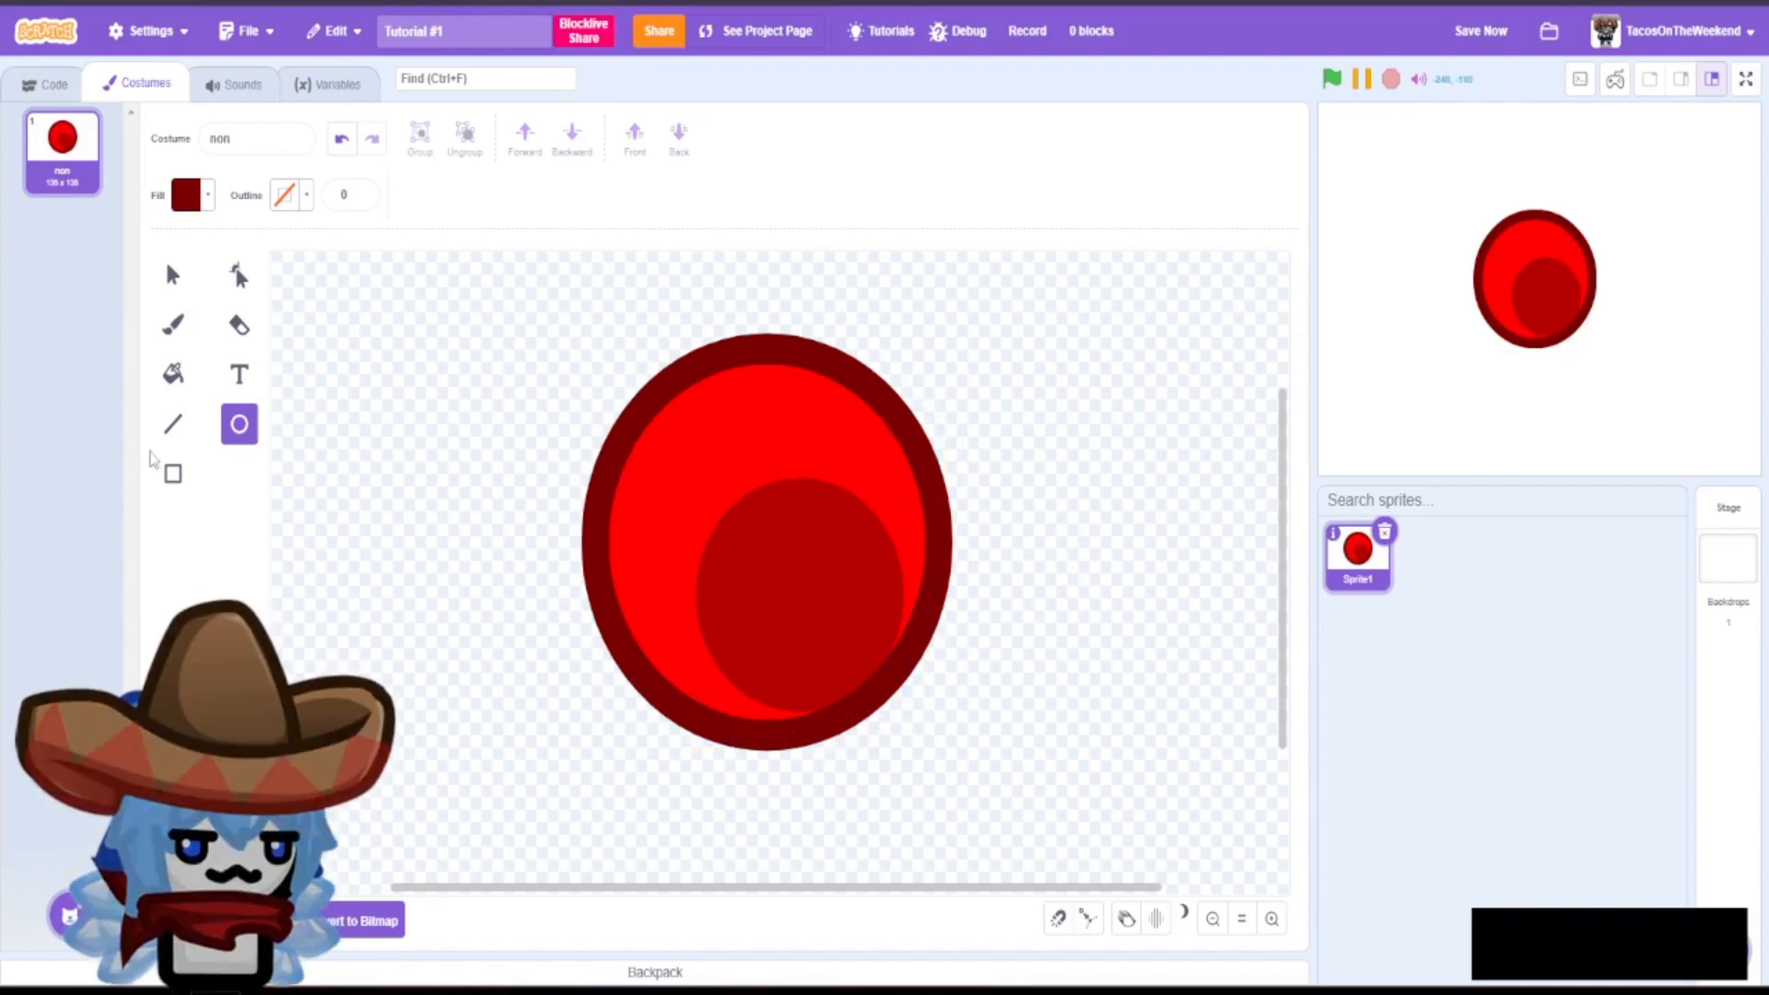
{"action": "left_click_drag", "start_coordinate": [686, 407], "coordinate": [711, 433]}
{"action": "left_click", "coordinate": [343, 140]}
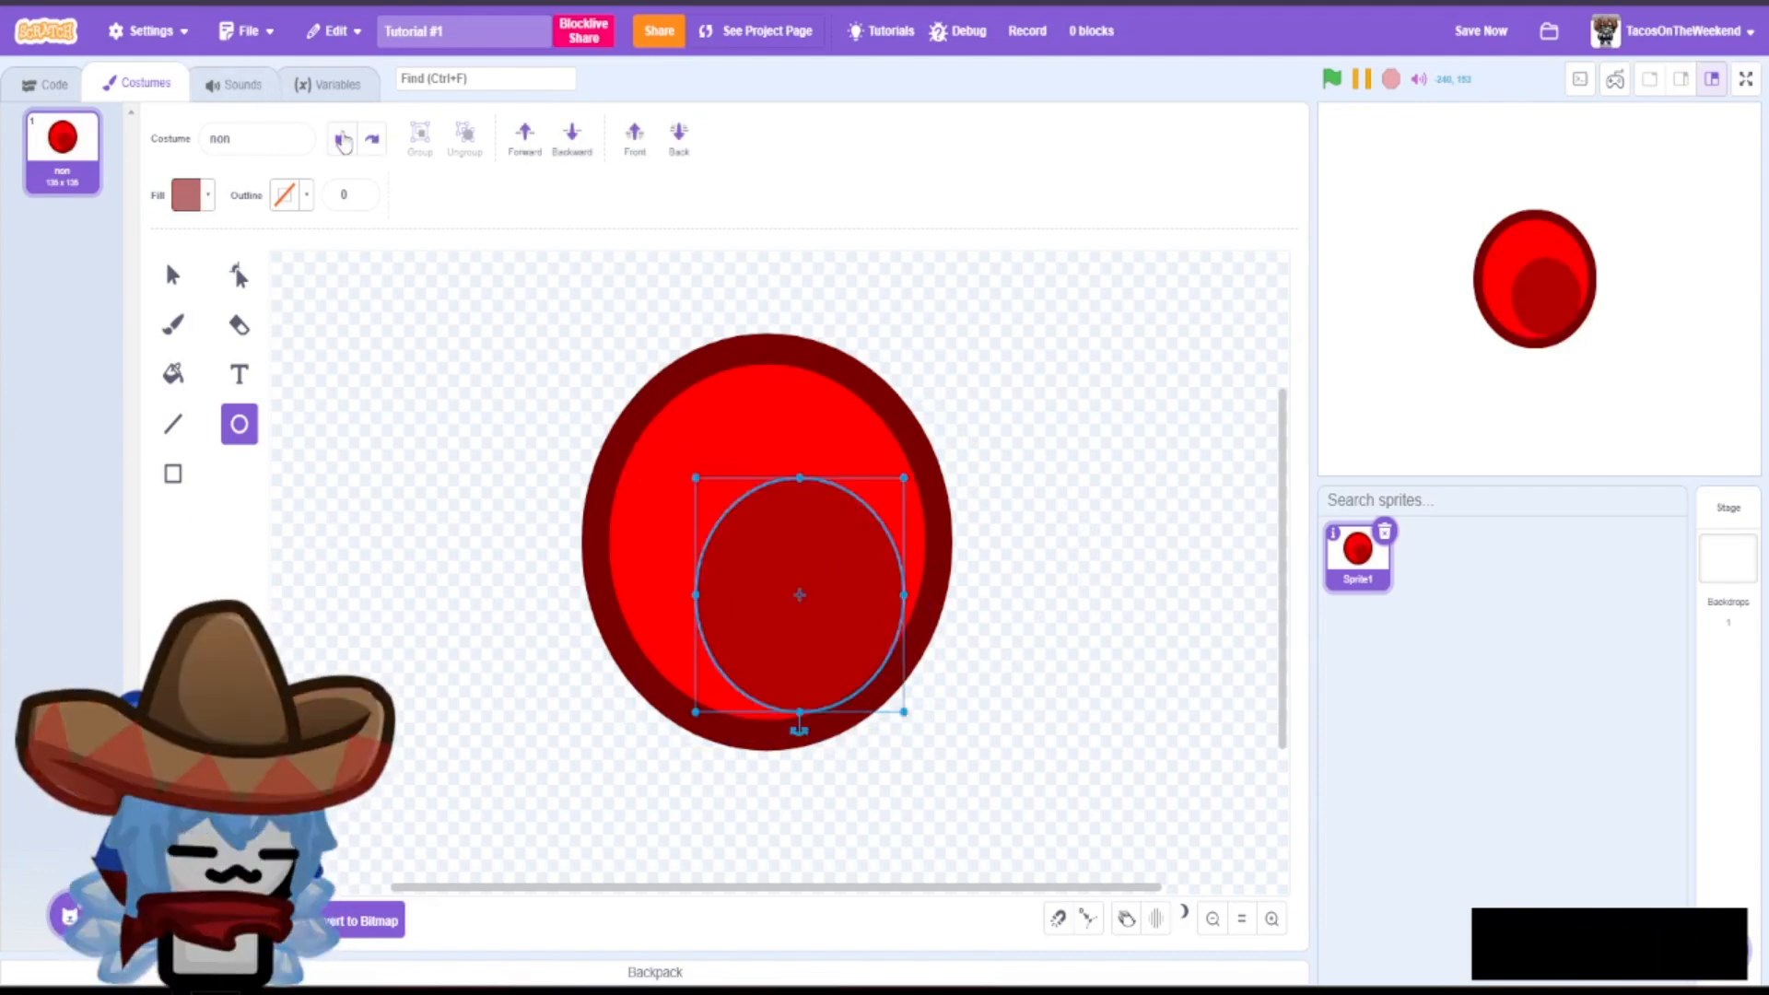
{"action": "left_click_drag", "start_coordinate": [794, 599], "coordinate": [793, 497]}
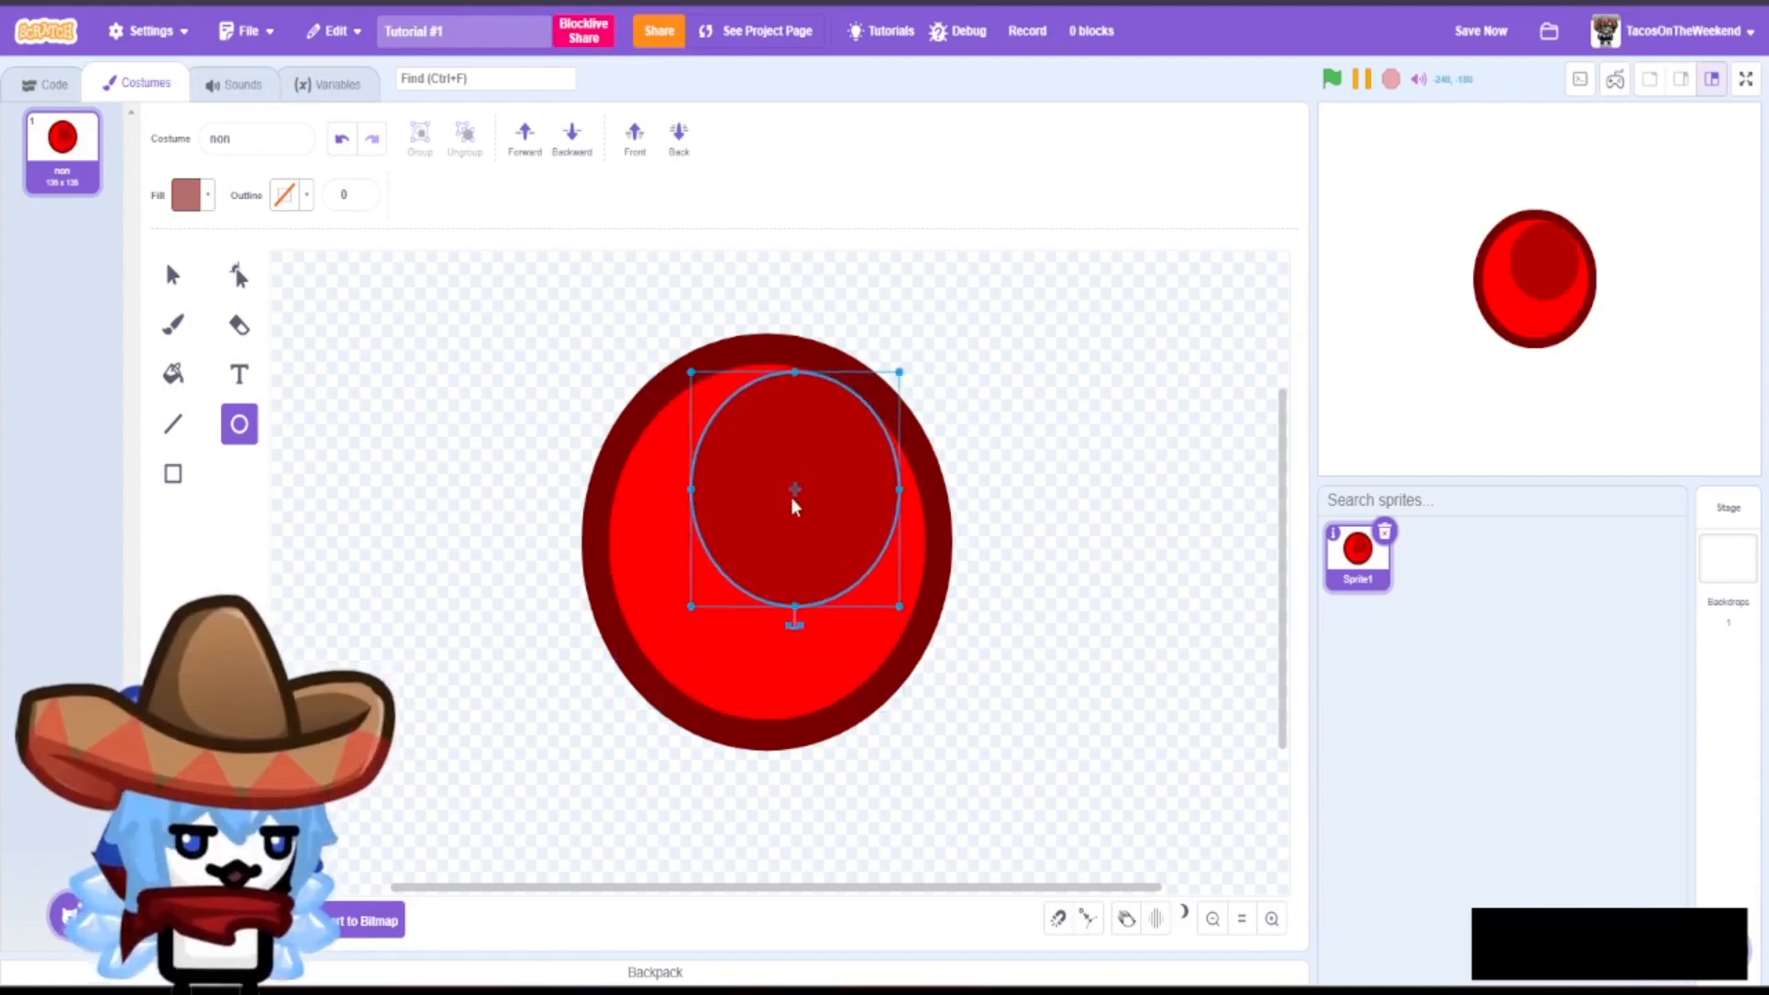
{"action": "left_click", "coordinate": [535, 502]}
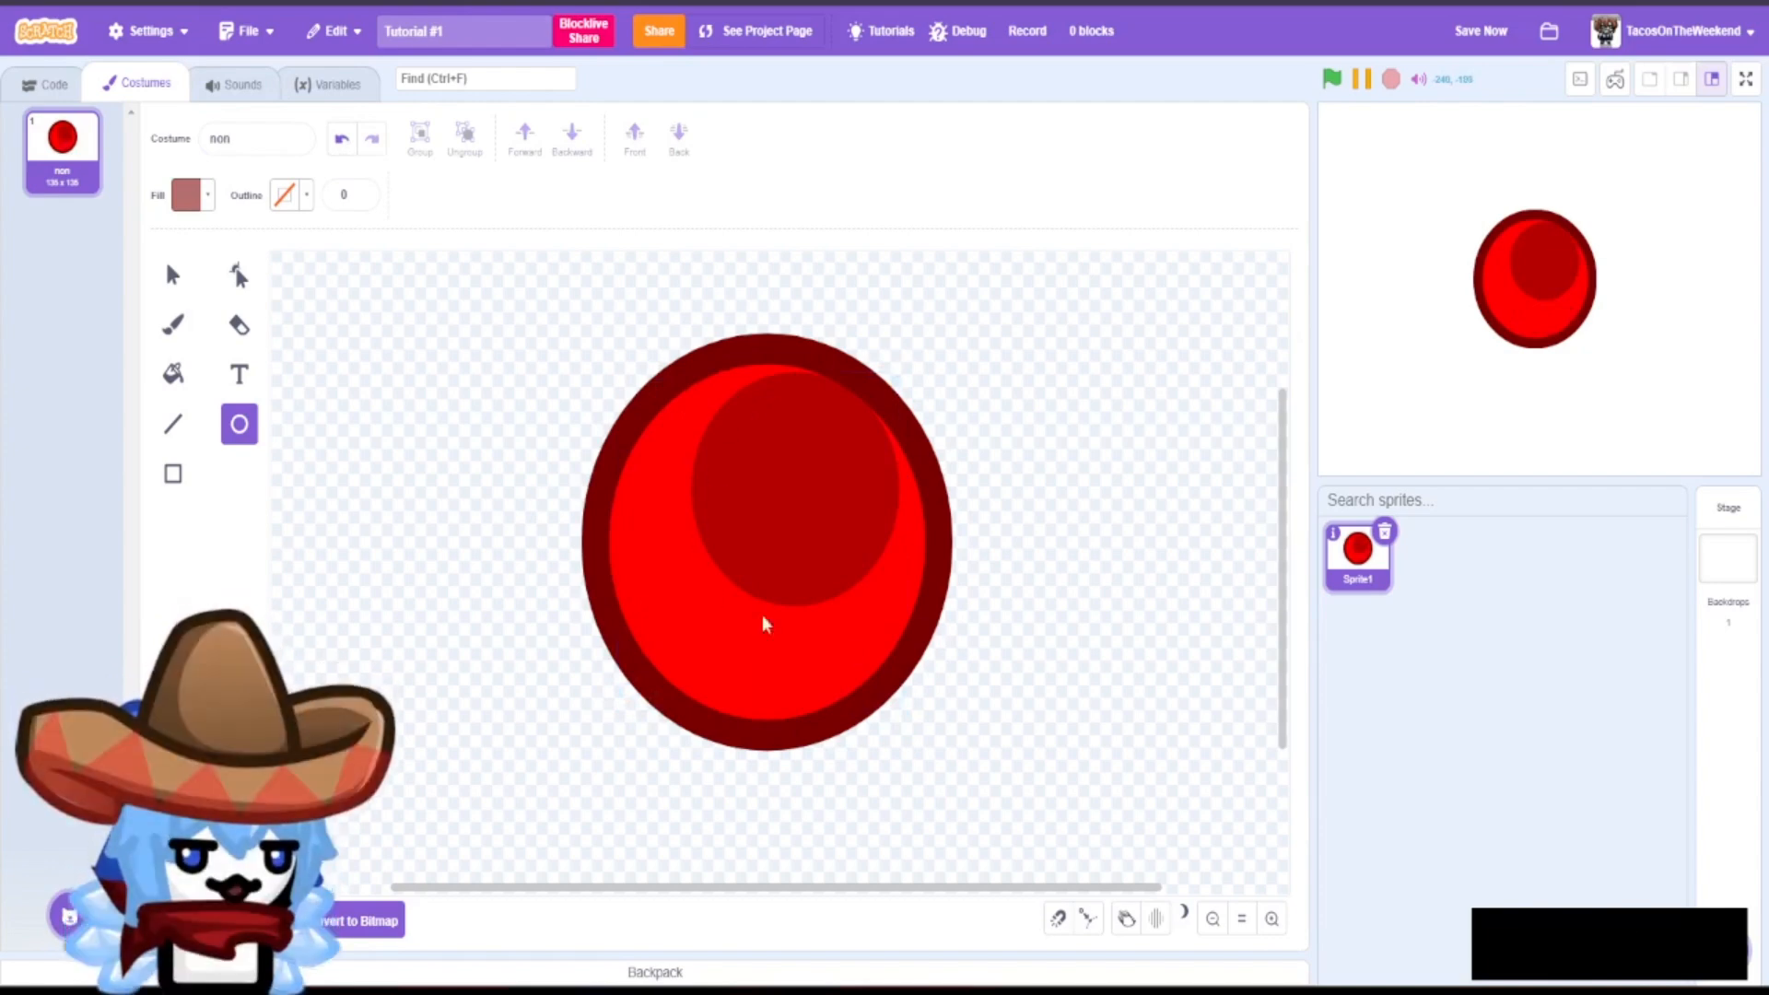
- Draw a smaller circle inside the translucent dark circle and sample the bright red for its fill
{"action": "key", "text": "shift"}
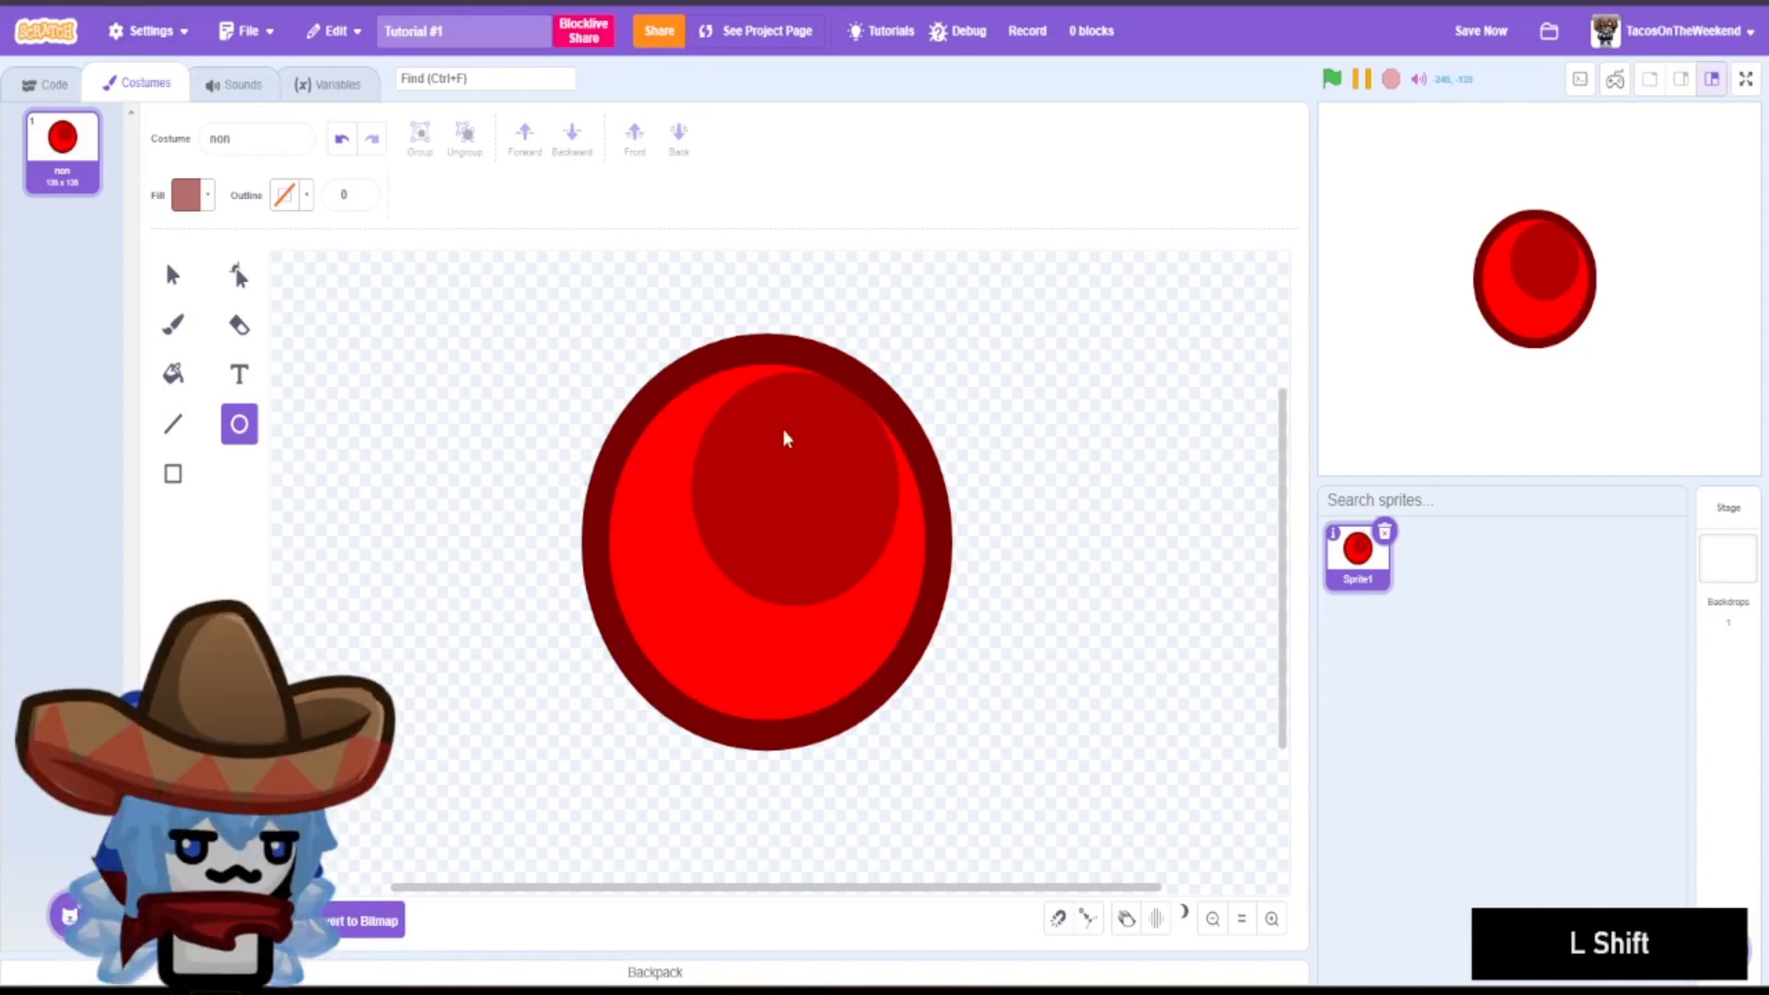
{"action": "mouse_move", "coordinate": [728, 436]}
{"action": "left_mouse_down"}
{"action": "mouse_move", "coordinate": [814, 584]}
{"action": "mouse_move", "coordinate": [859, 578]}
{"action": "left_mouse_up"}
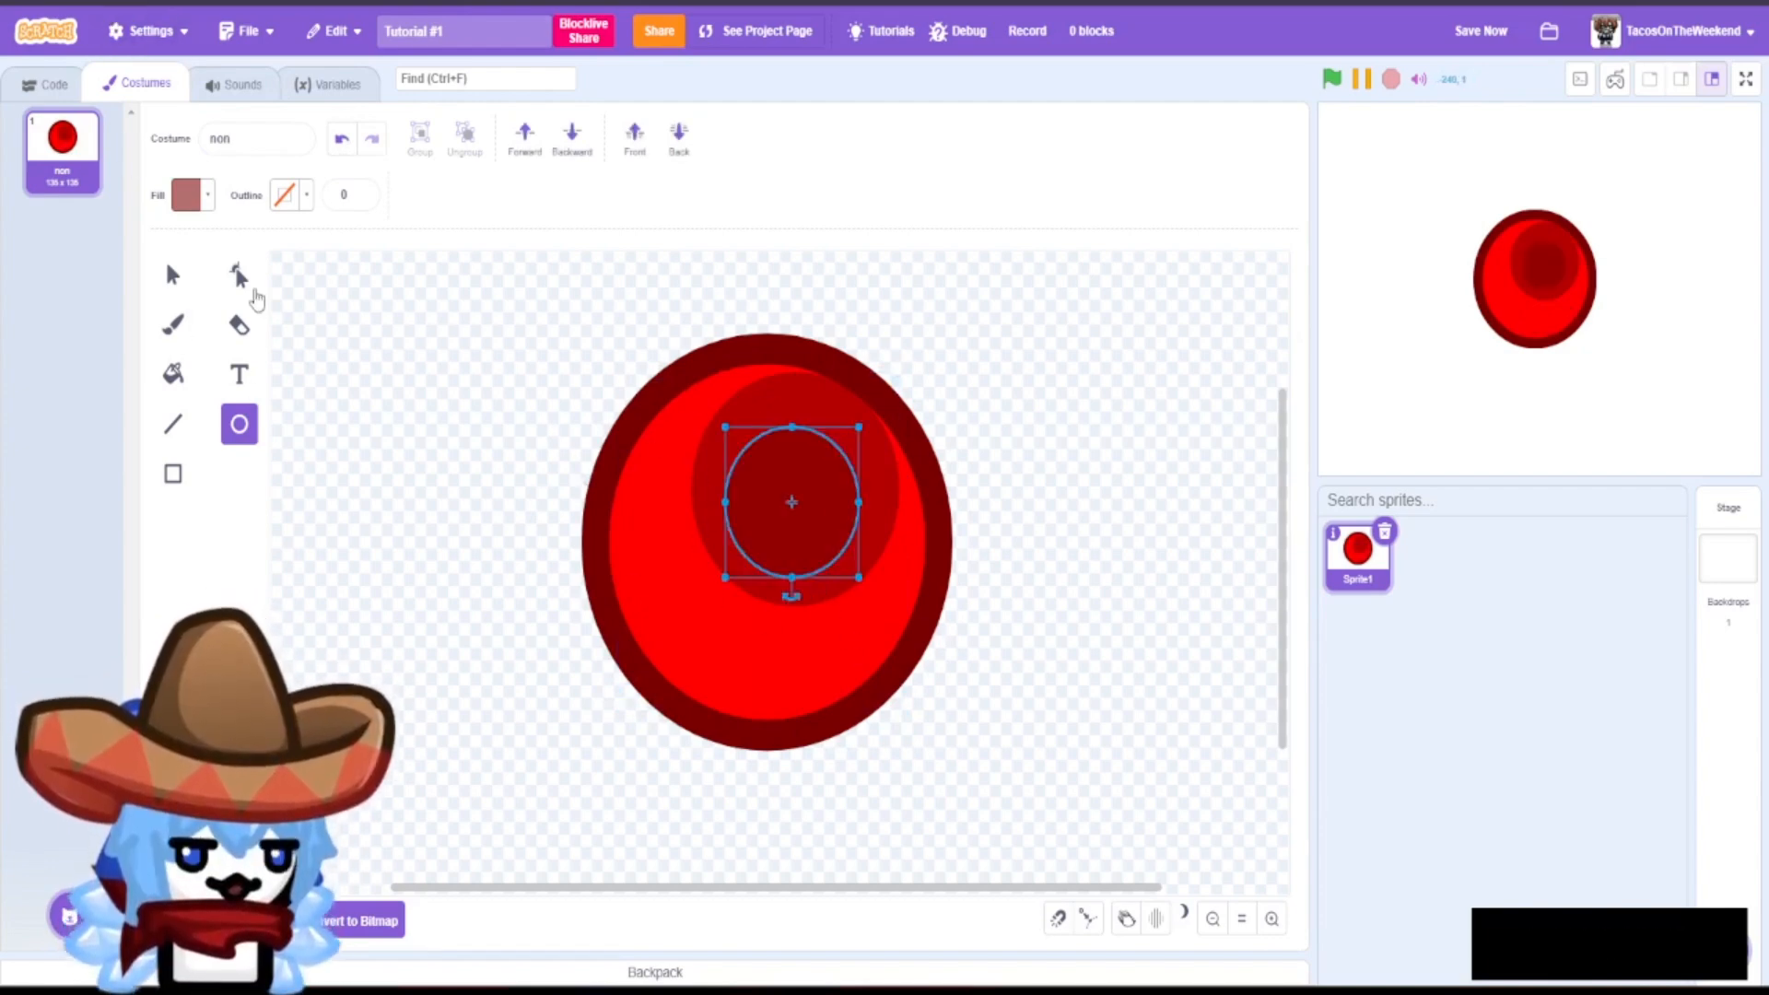
{"action": "left_click", "coordinate": [189, 195]}
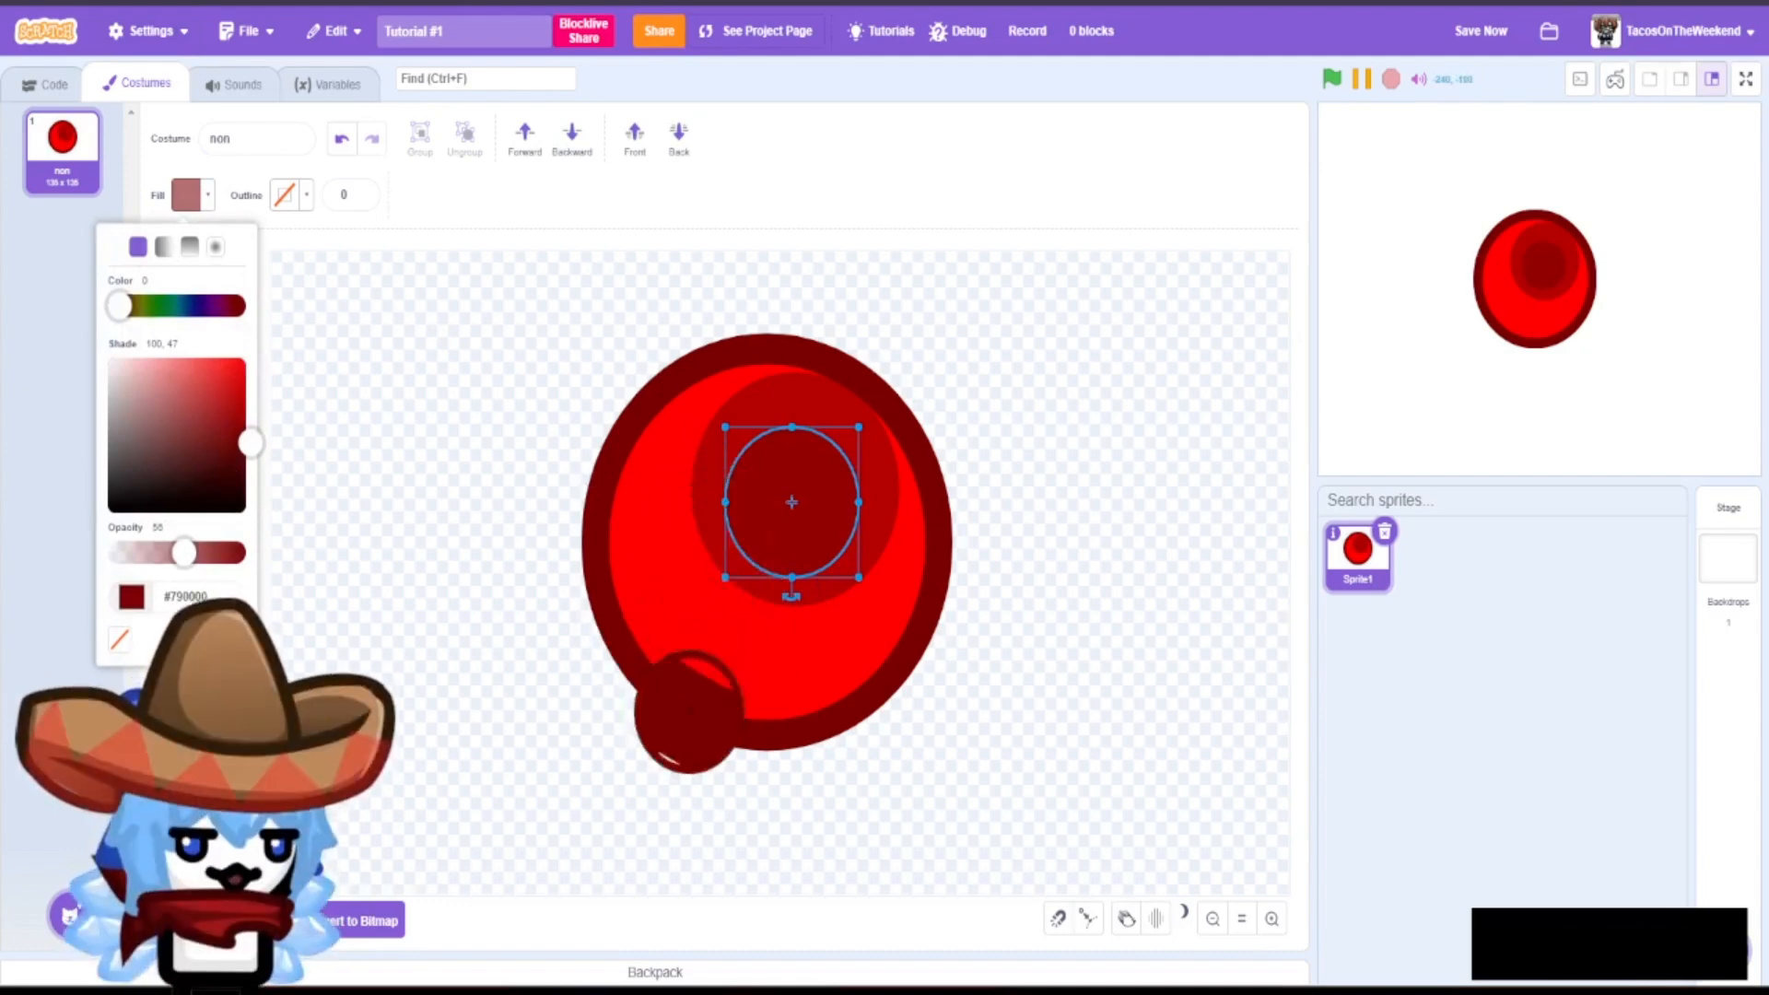
{"action": "left_click", "coordinate": [707, 582]}
- Give the small circle a horizontal gradient fill from bright red to the shade sampled from the translucent dark circle
{"action": "left_click", "coordinate": [217, 246]}
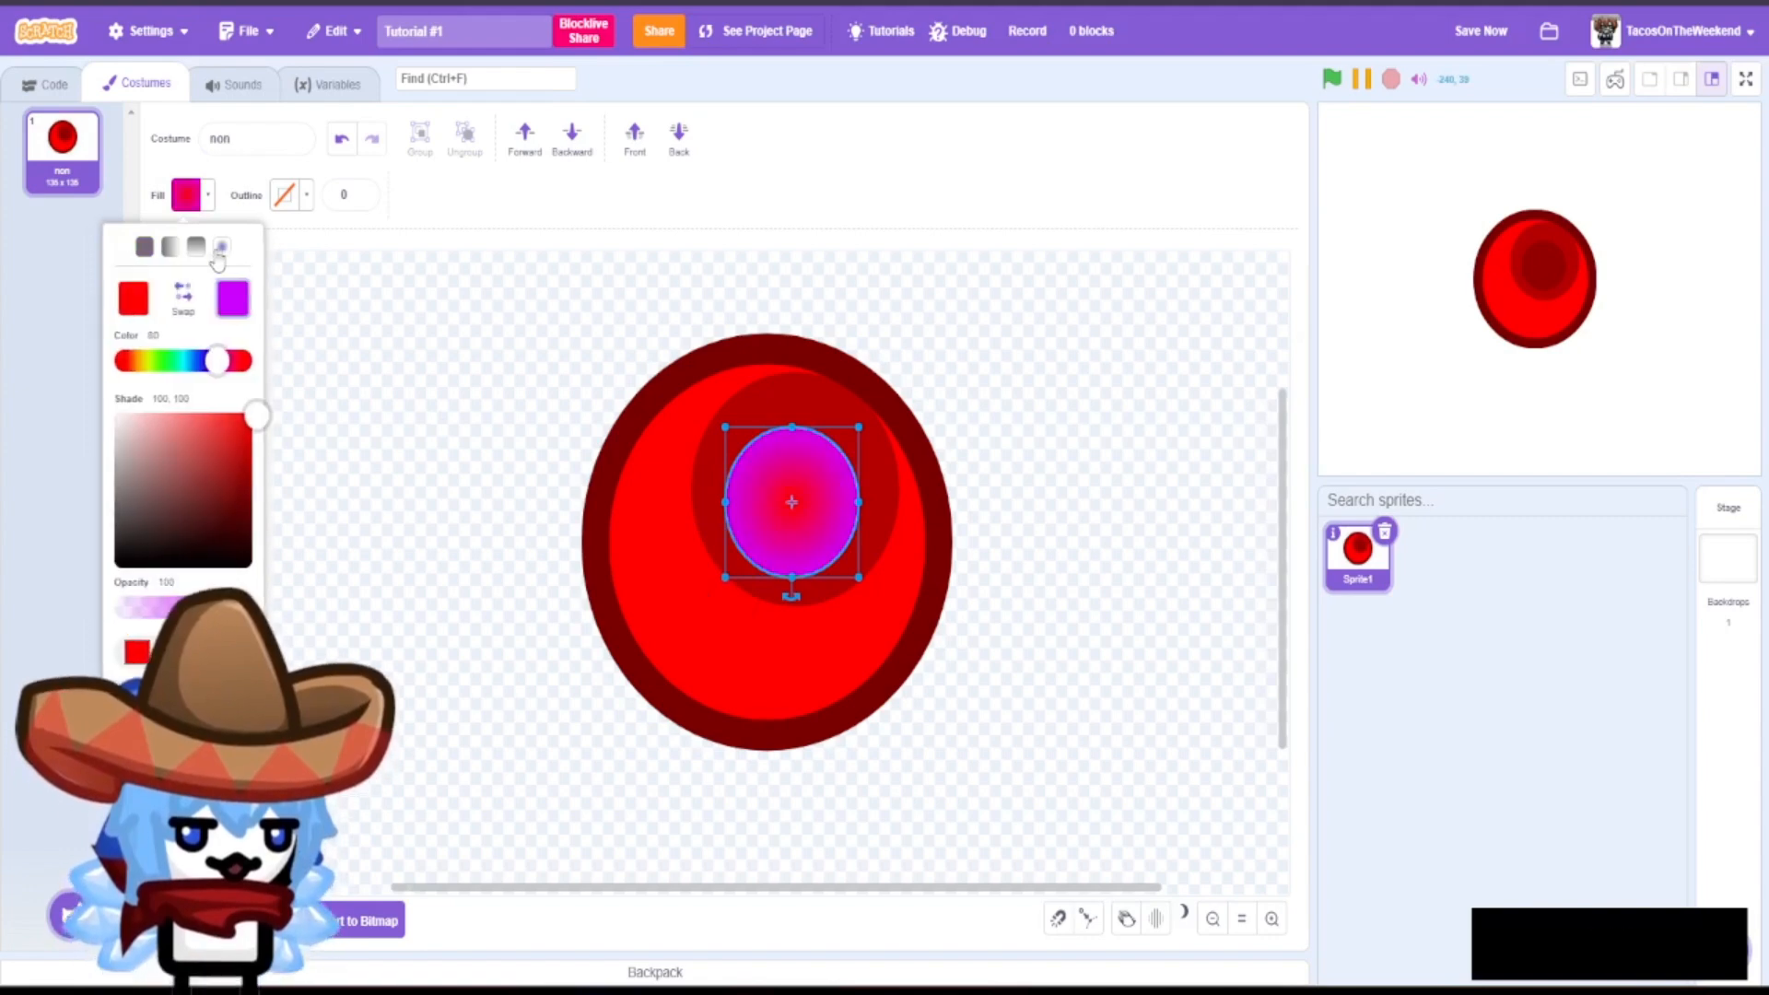
{"action": "left_click", "coordinate": [170, 246]}
{"action": "left_click", "coordinate": [196, 247]}
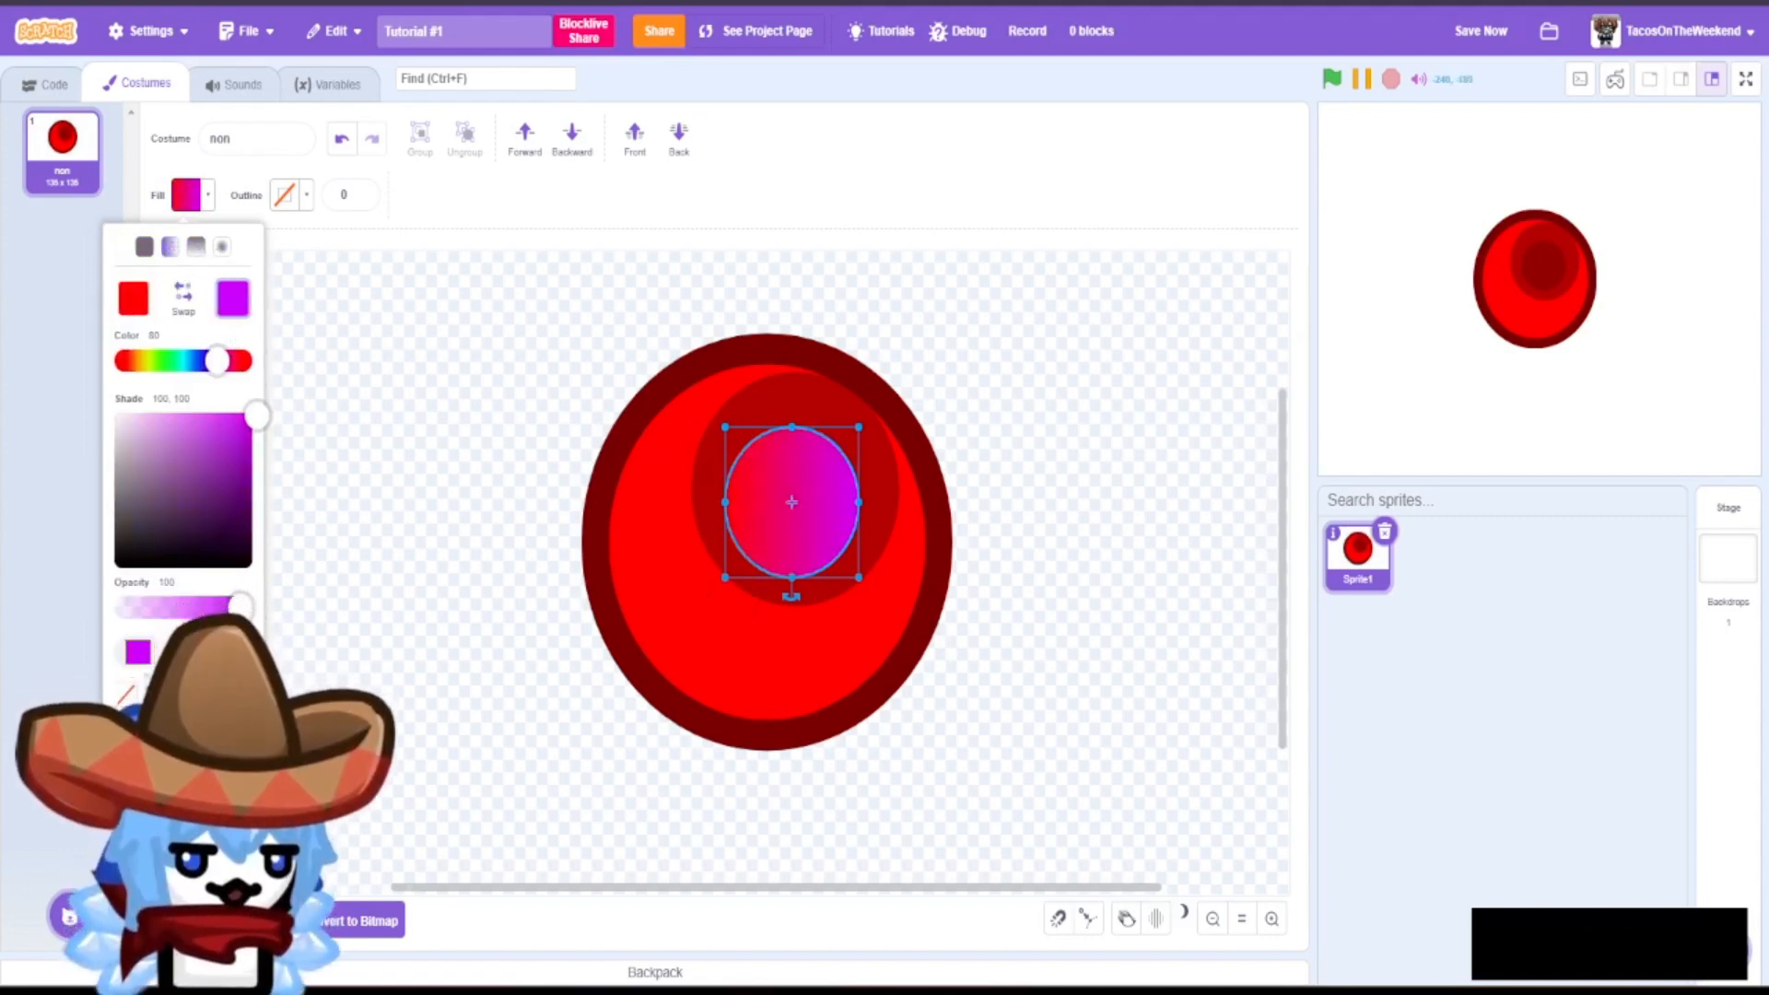
{"action": "left_click", "coordinate": [126, 694]}
{"action": "left_click", "coordinate": [820, 600]}
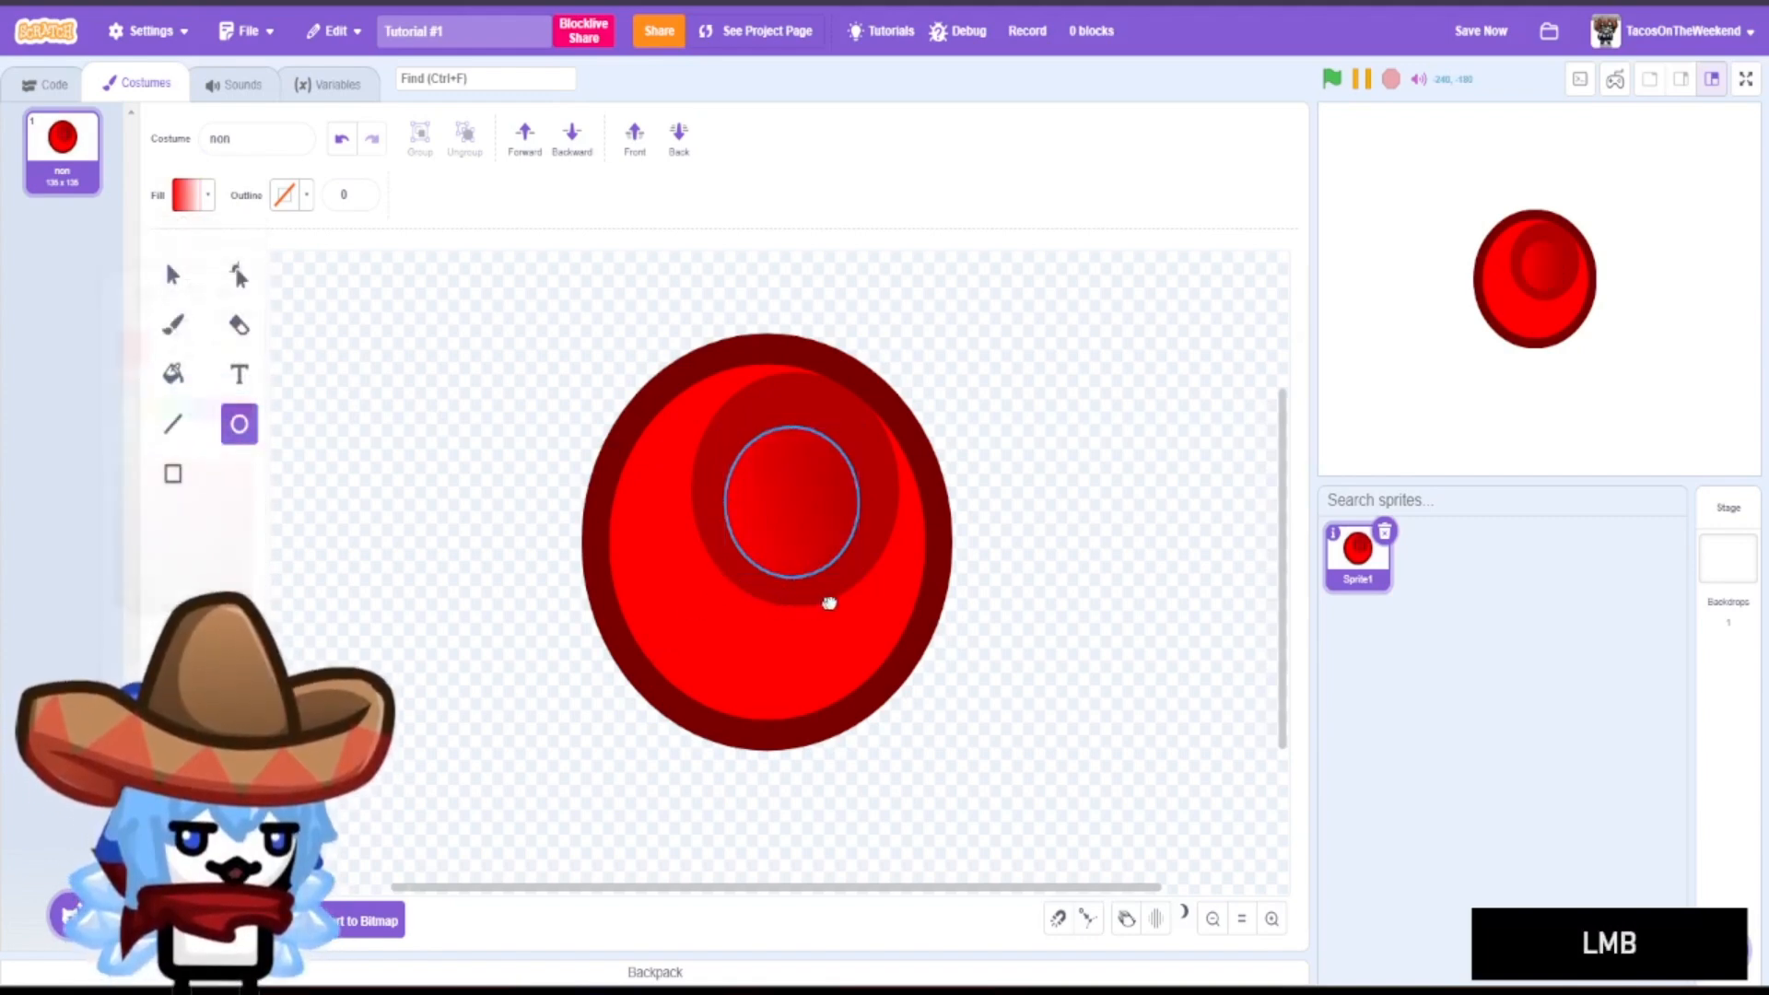
- Move the gradient circle and reshape its curve points so it covers the translucent dark circle
{"action": "left_click_drag", "start_coordinate": [802, 551], "coordinate": [788, 569]}
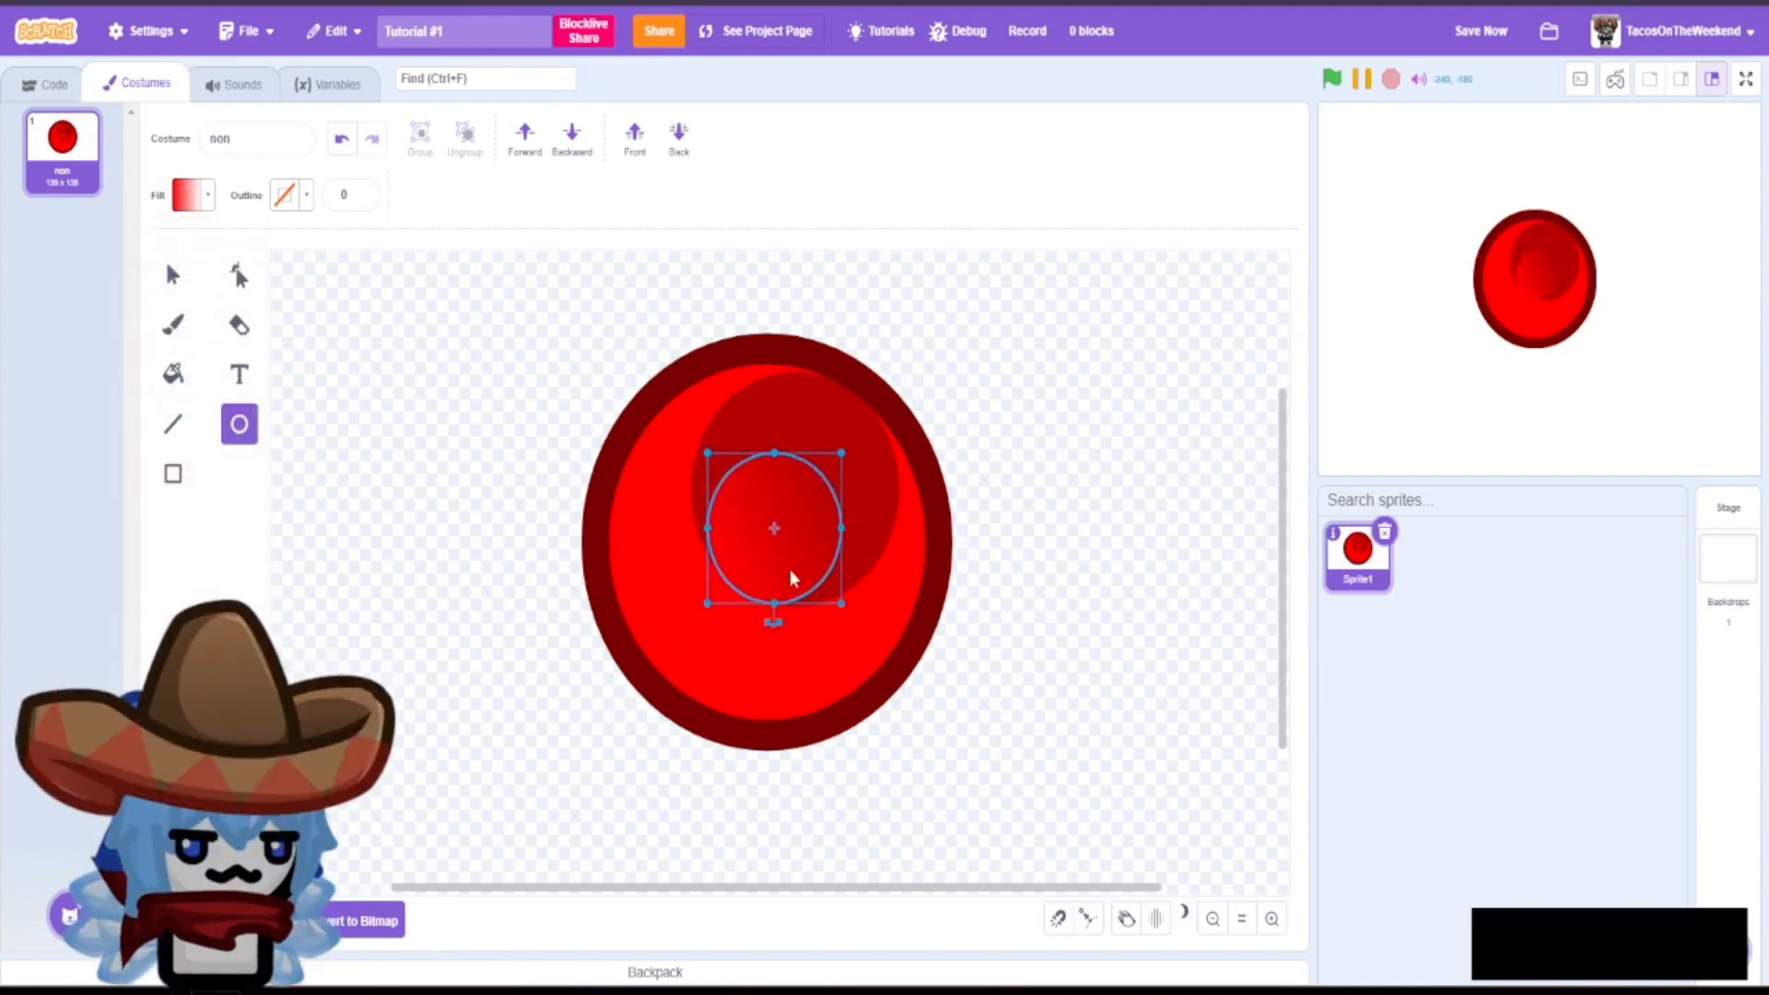
{"action": "left_click", "coordinate": [226, 276]}
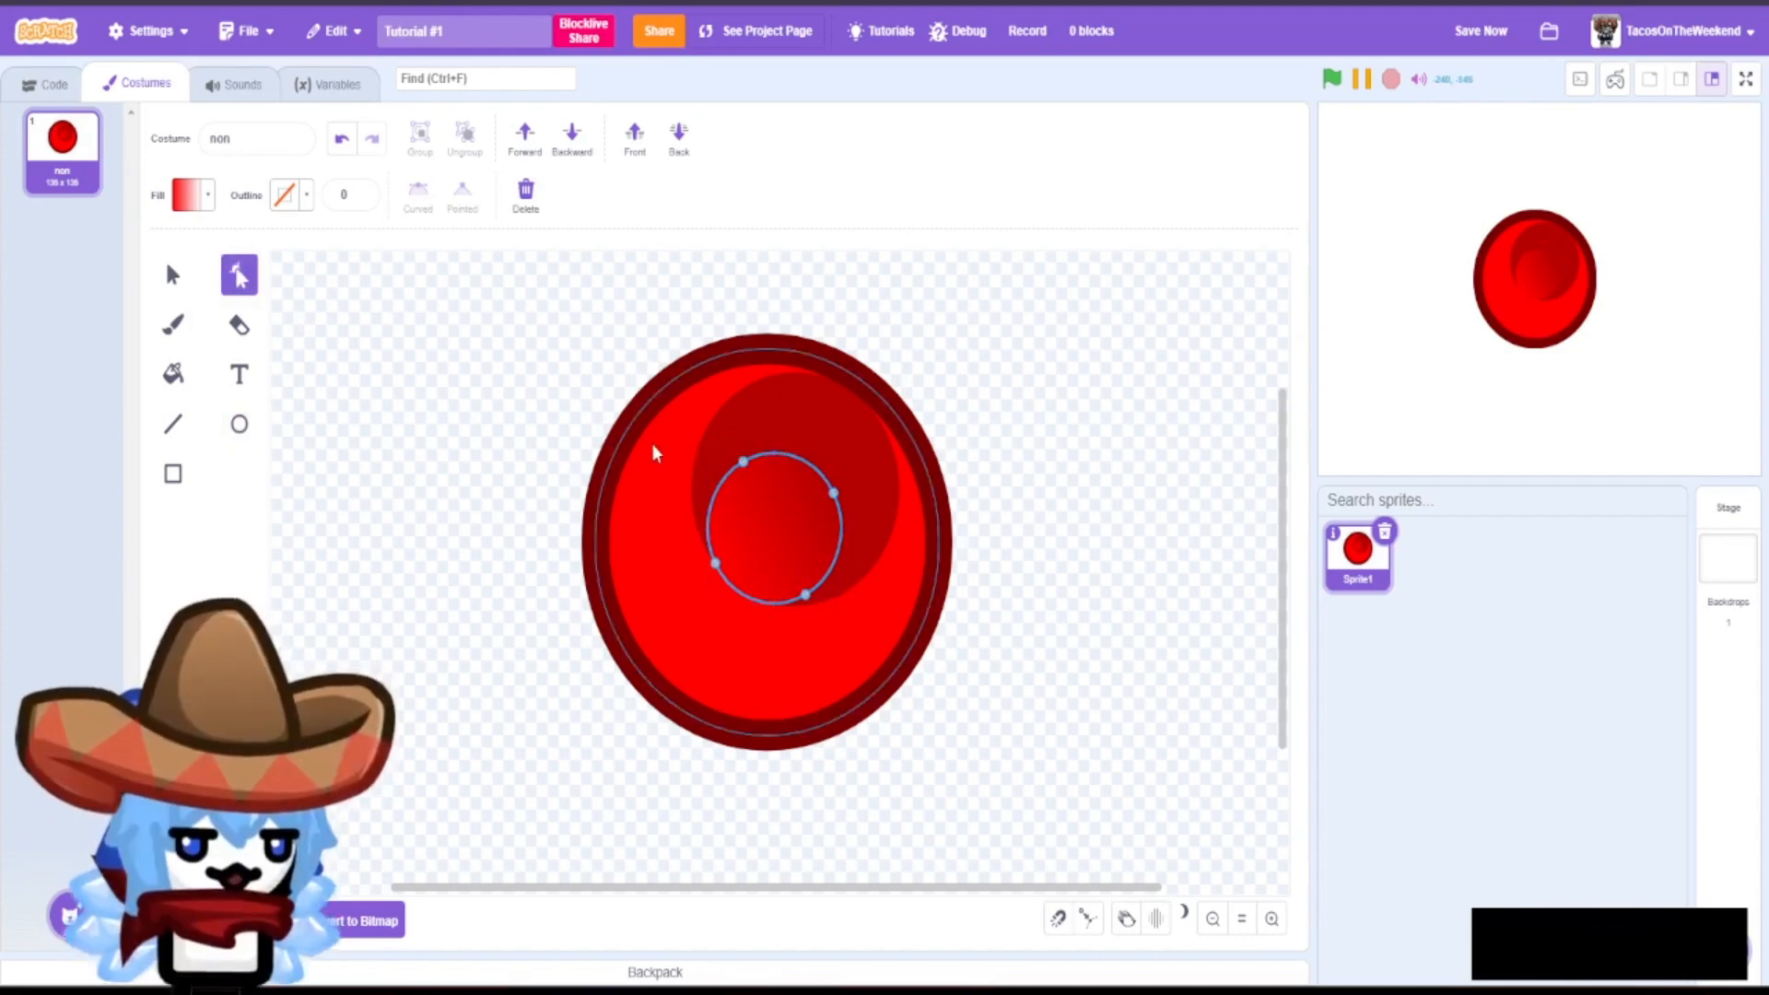
{"action": "left_click_drag", "start_coordinate": [745, 467], "coordinate": [663, 394]}
{"action": "left_click_drag", "start_coordinate": [717, 566], "coordinate": [703, 560]}
{"action": "left_click_drag", "start_coordinate": [806, 597], "coordinate": [829, 606]}
{"action": "left_click", "coordinate": [835, 495]}
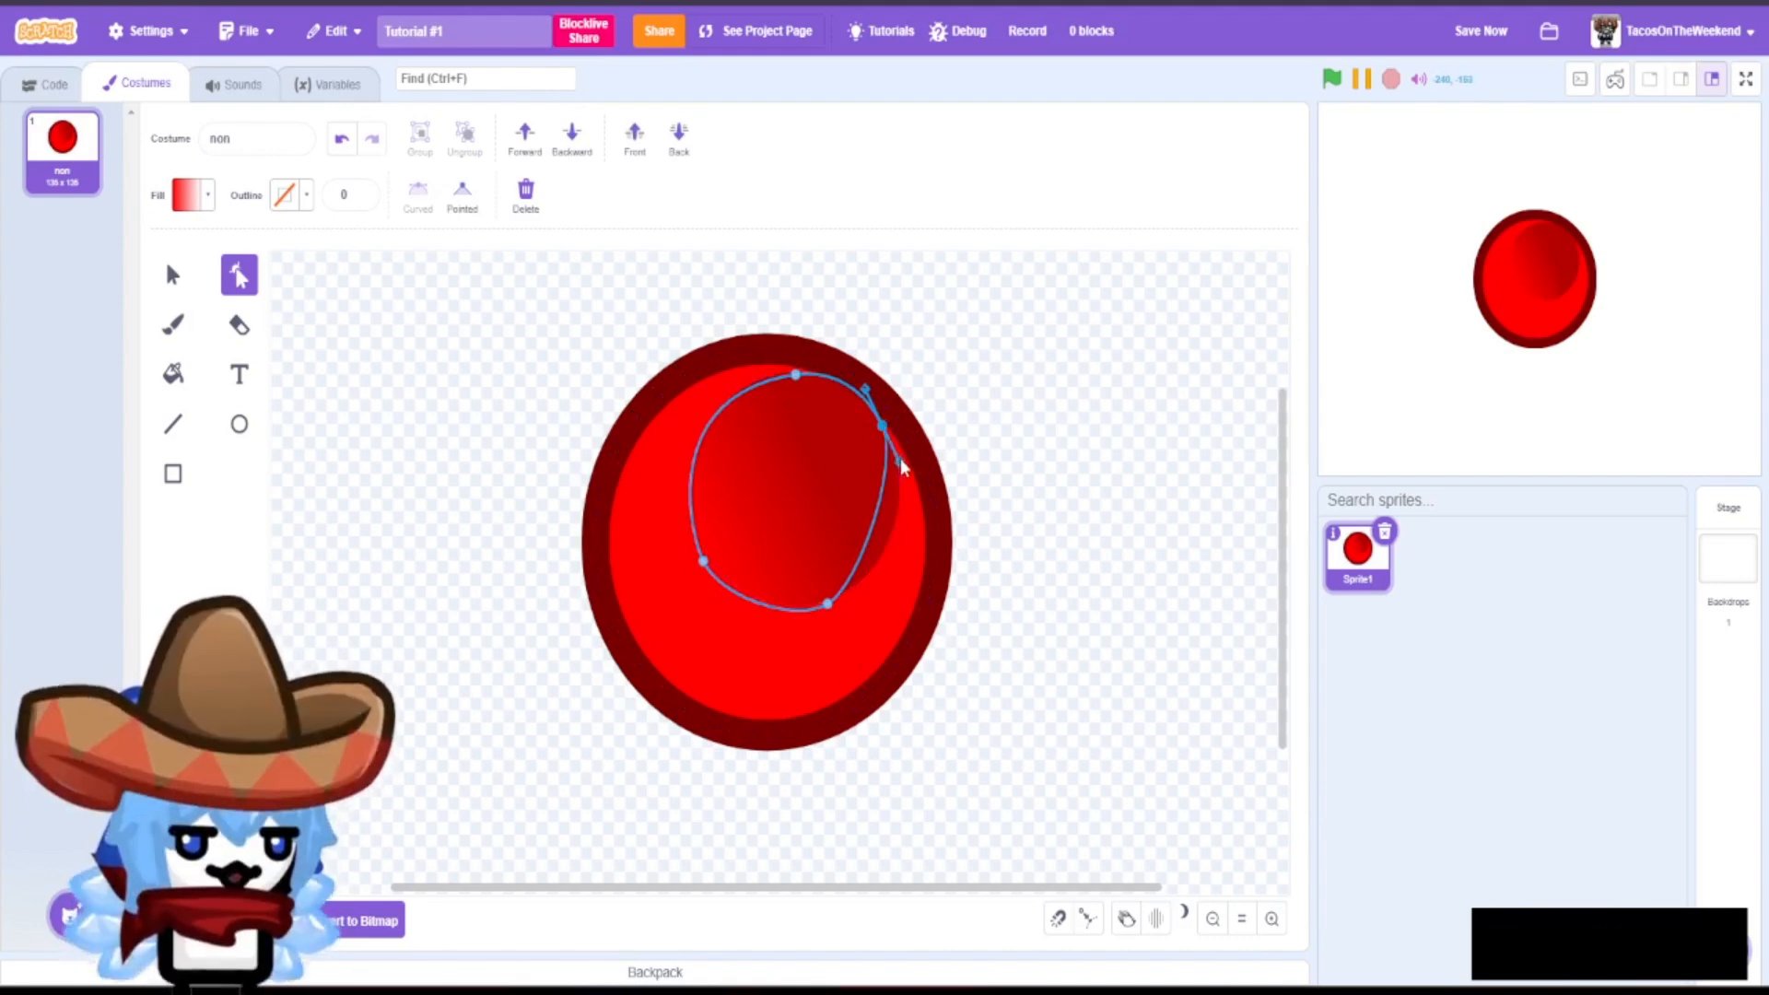
{"action": "left_click_drag", "start_coordinate": [900, 459], "coordinate": [933, 534]}
{"action": "left_click", "coordinate": [990, 518]}
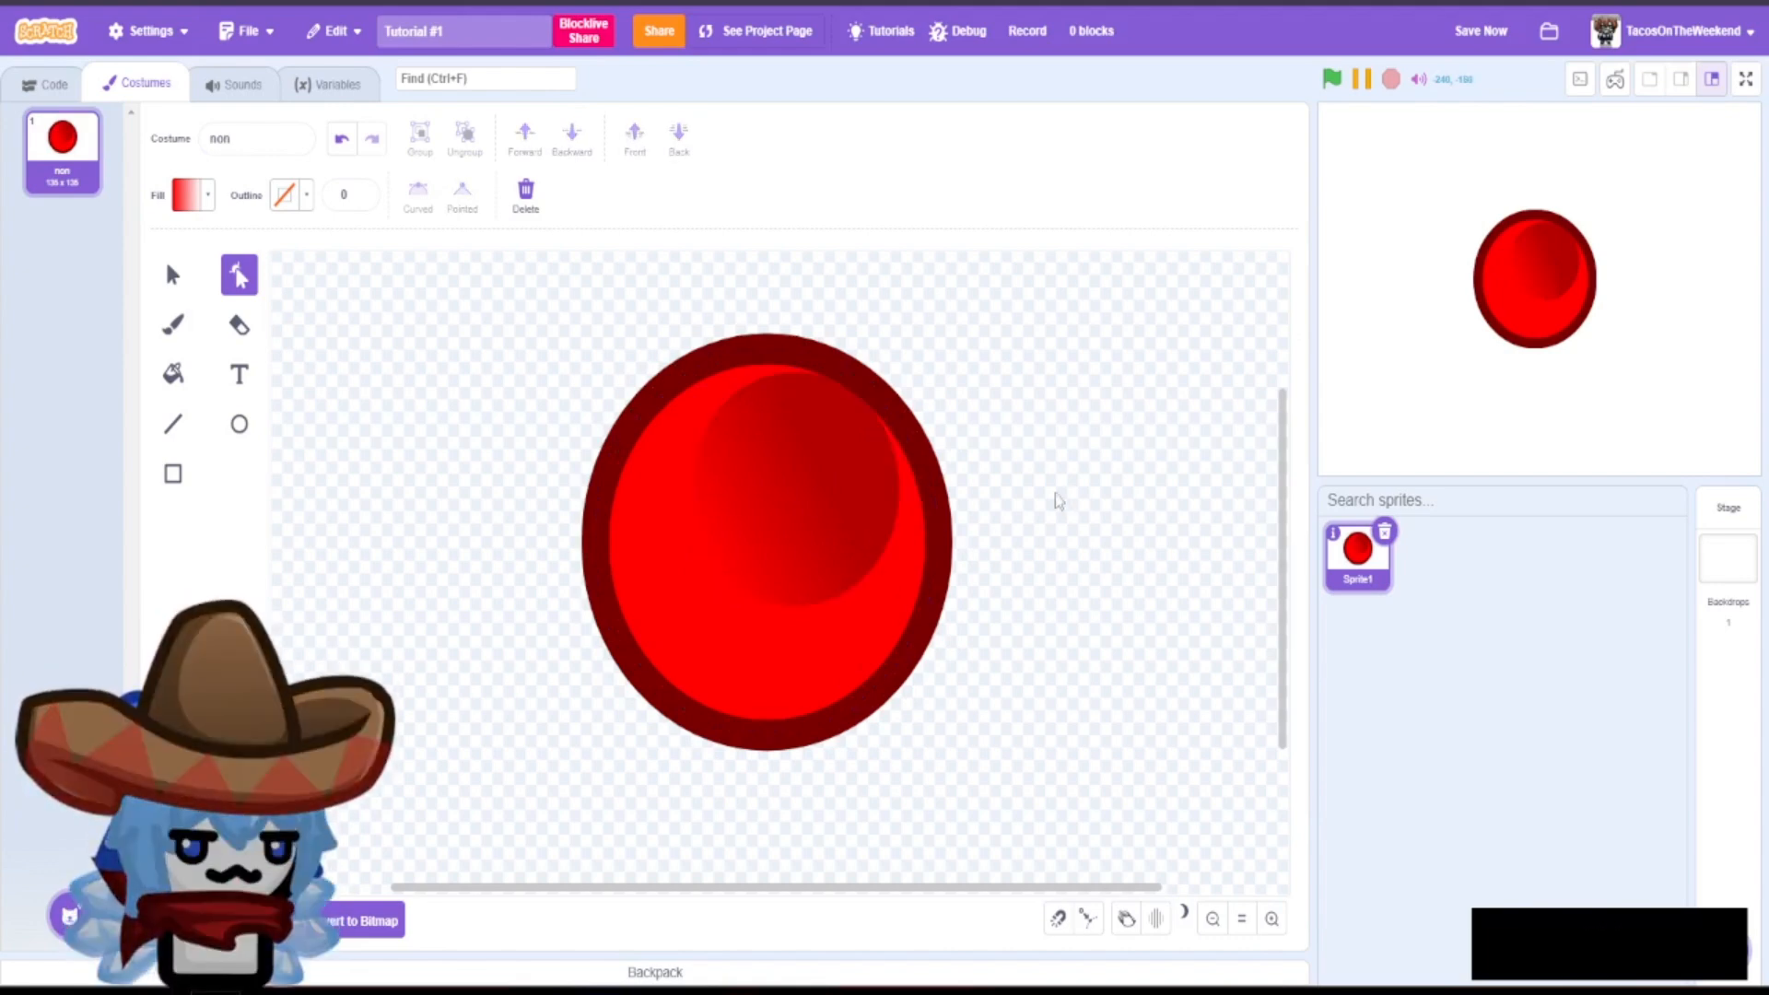
- Refine the top and upper right curve points of the gradient shape to follow the circle beneath
{"action": "left_click", "coordinate": [804, 421]}
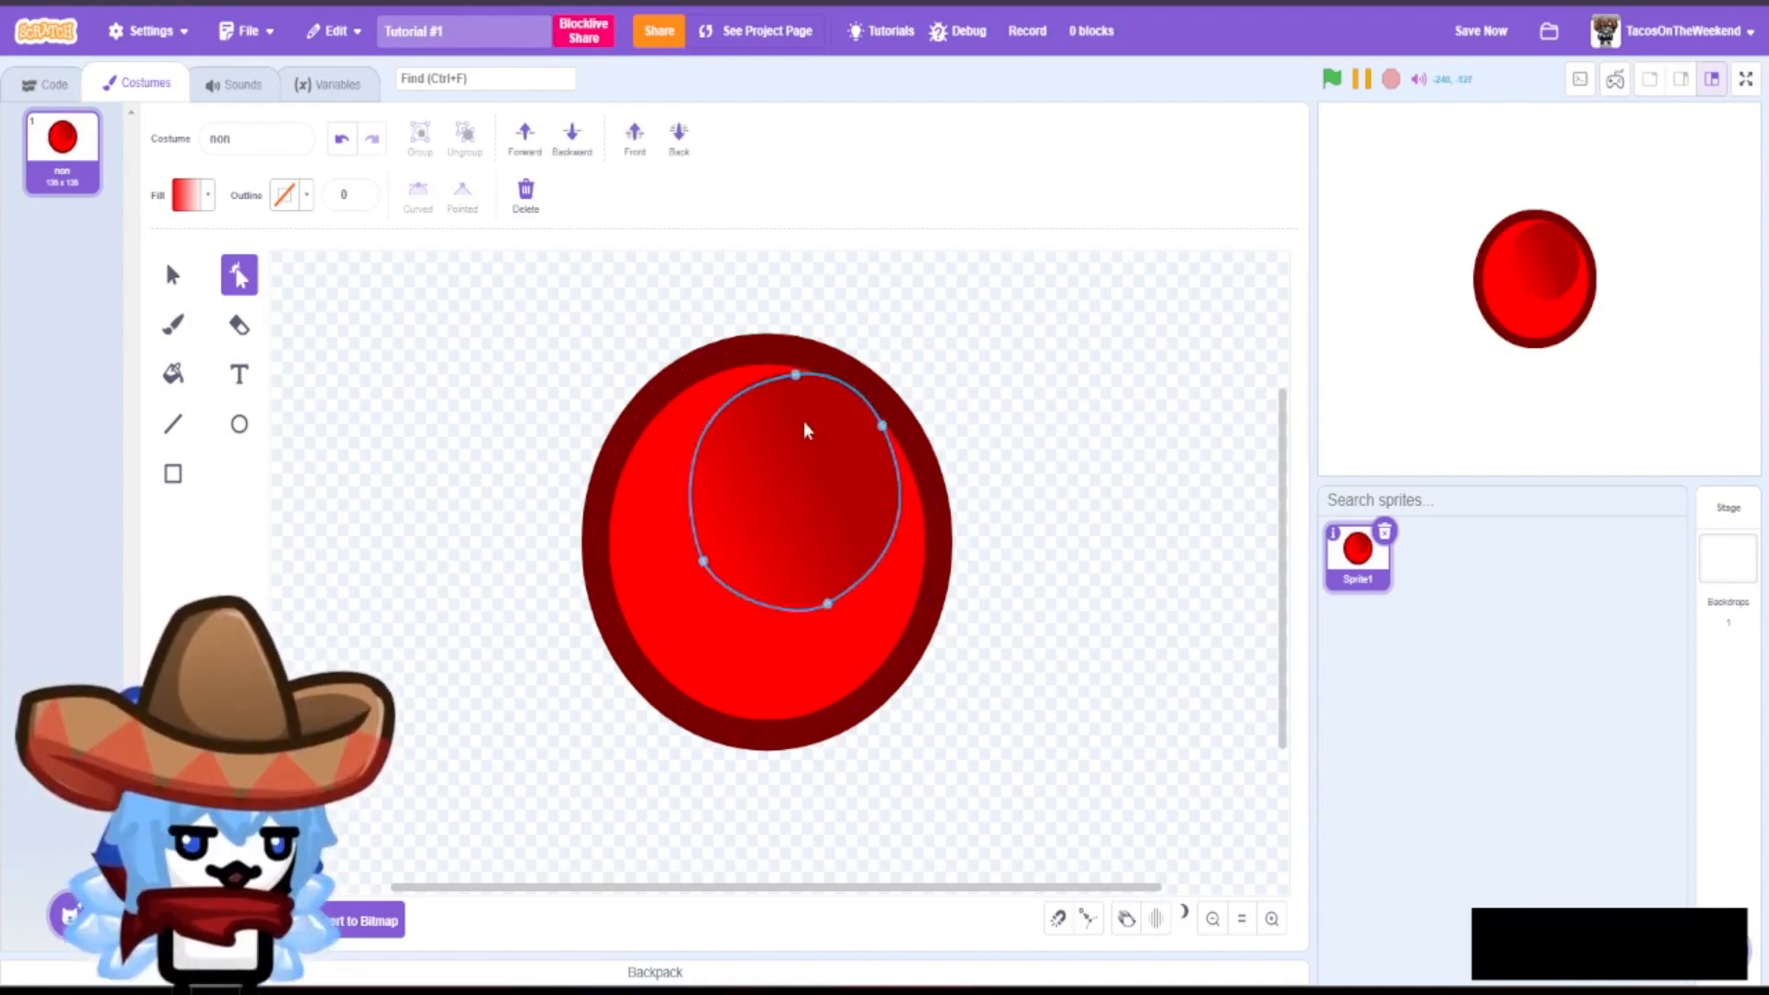
{"action": "left_click", "coordinate": [791, 374]}
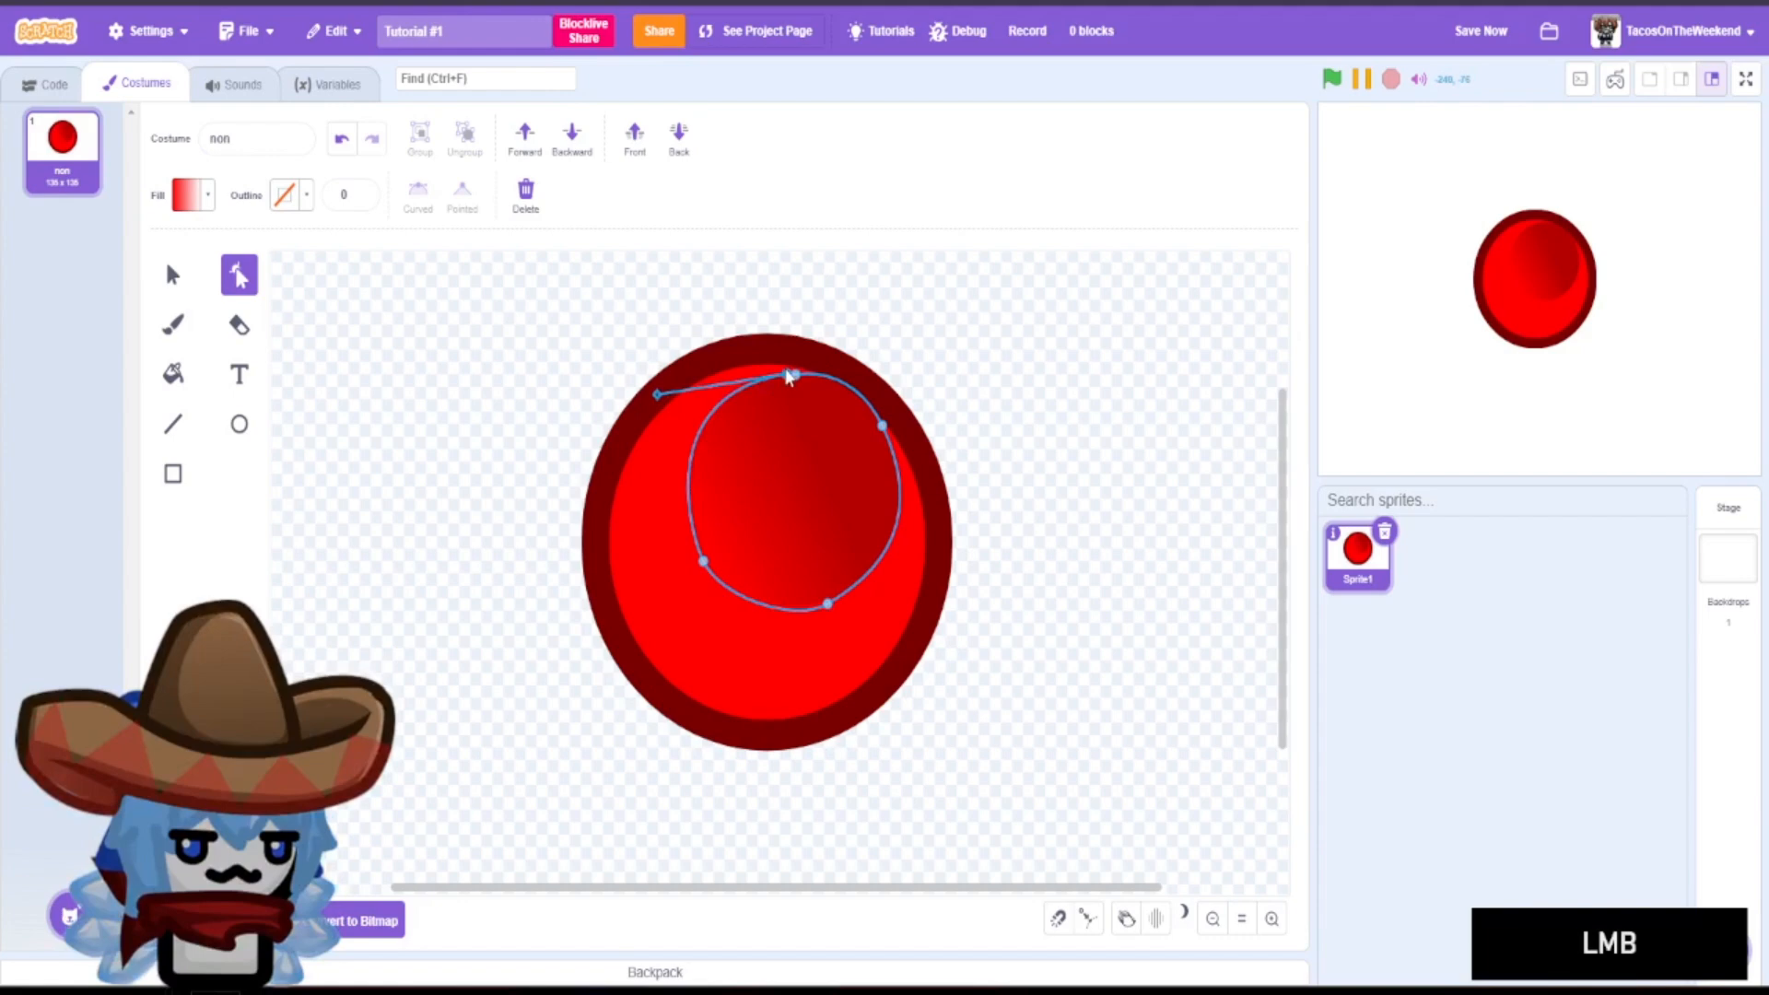
{"action": "left_click", "coordinate": [884, 428]}
{"action": "left_click", "coordinate": [1047, 434]}
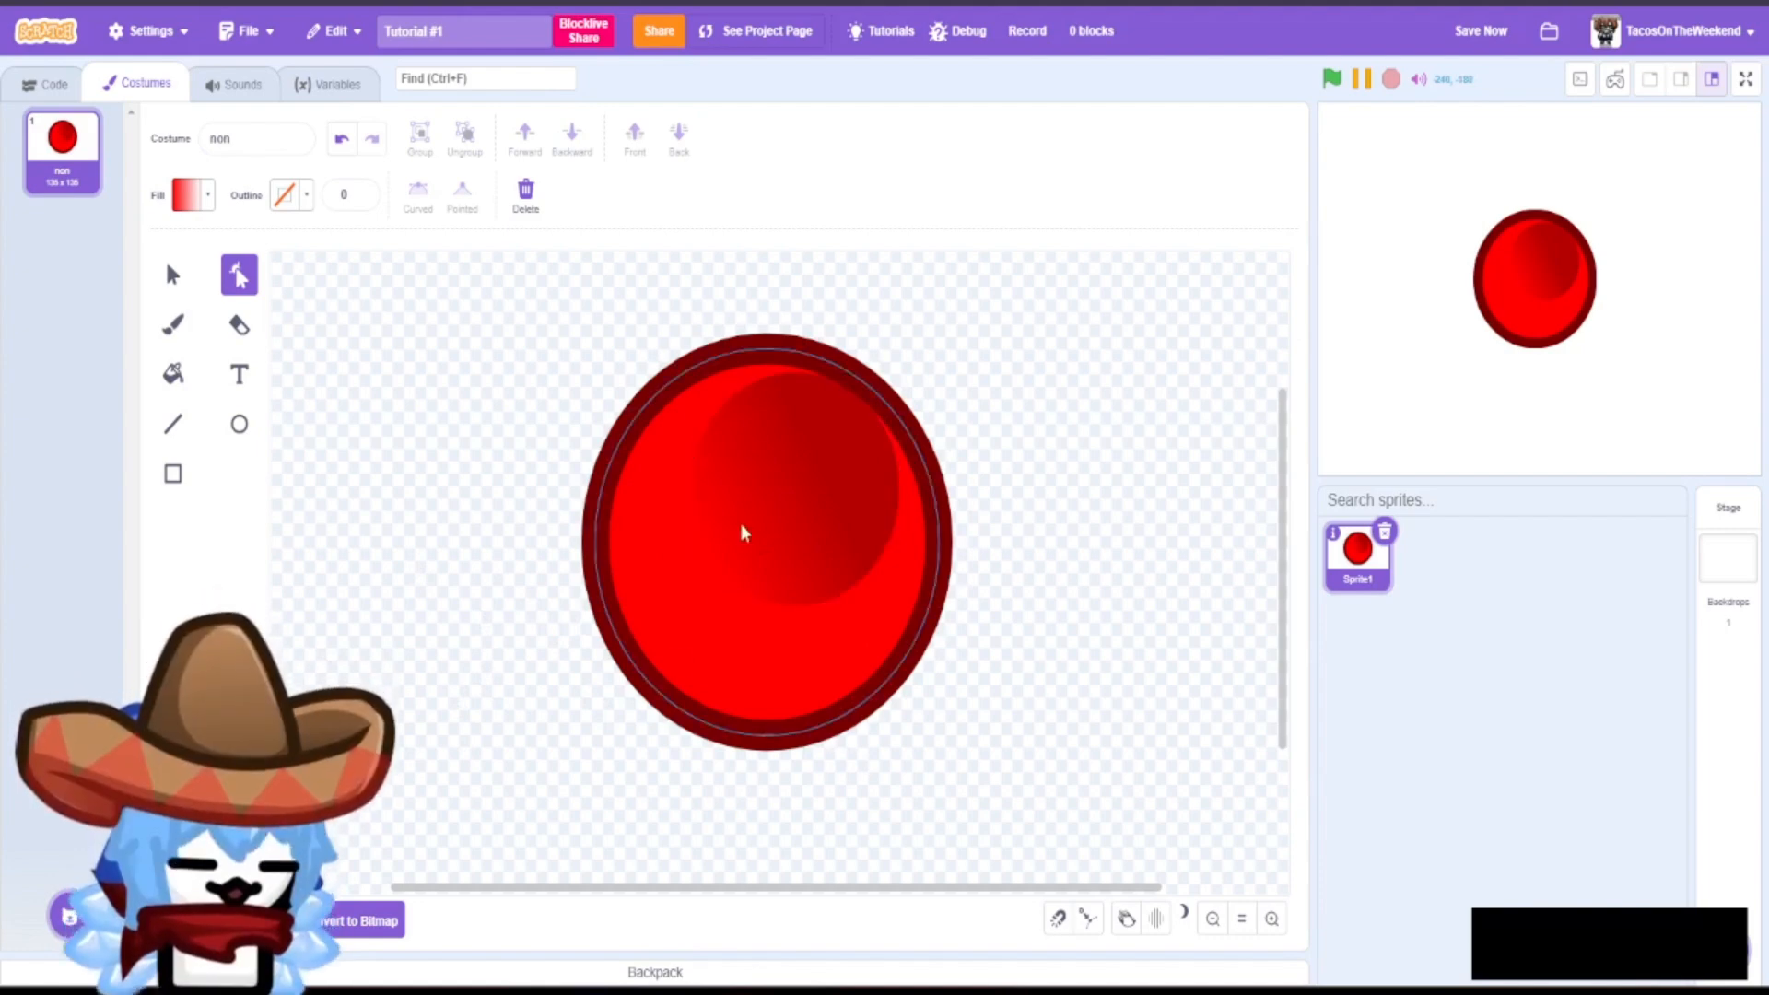
- Delete the gradient shape covering the translucent dark circle
{"action": "left_click", "coordinate": [804, 538]}
{"action": "left_click", "coordinate": [522, 206]}
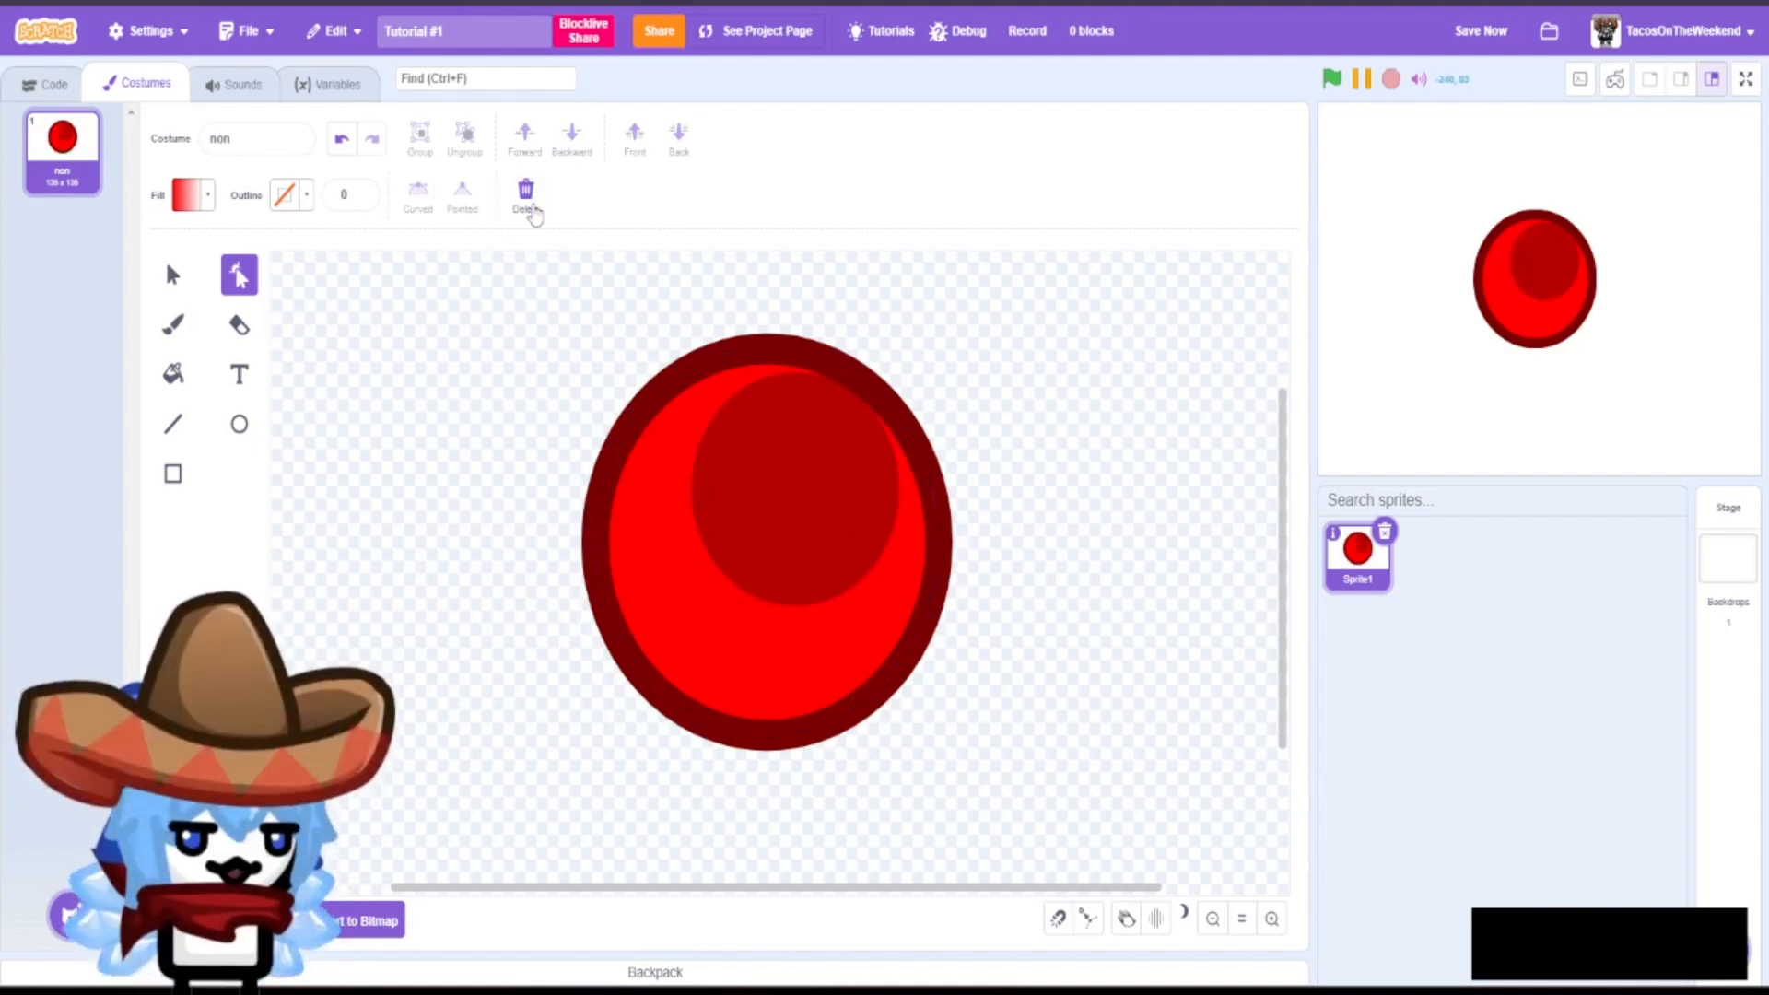
- Delete the translucent dark circle and change the large outlined circle's fill to a duller, darker red
{"action": "left_click", "coordinate": [791, 444]}
{"action": "left_click", "coordinate": [542, 219]}
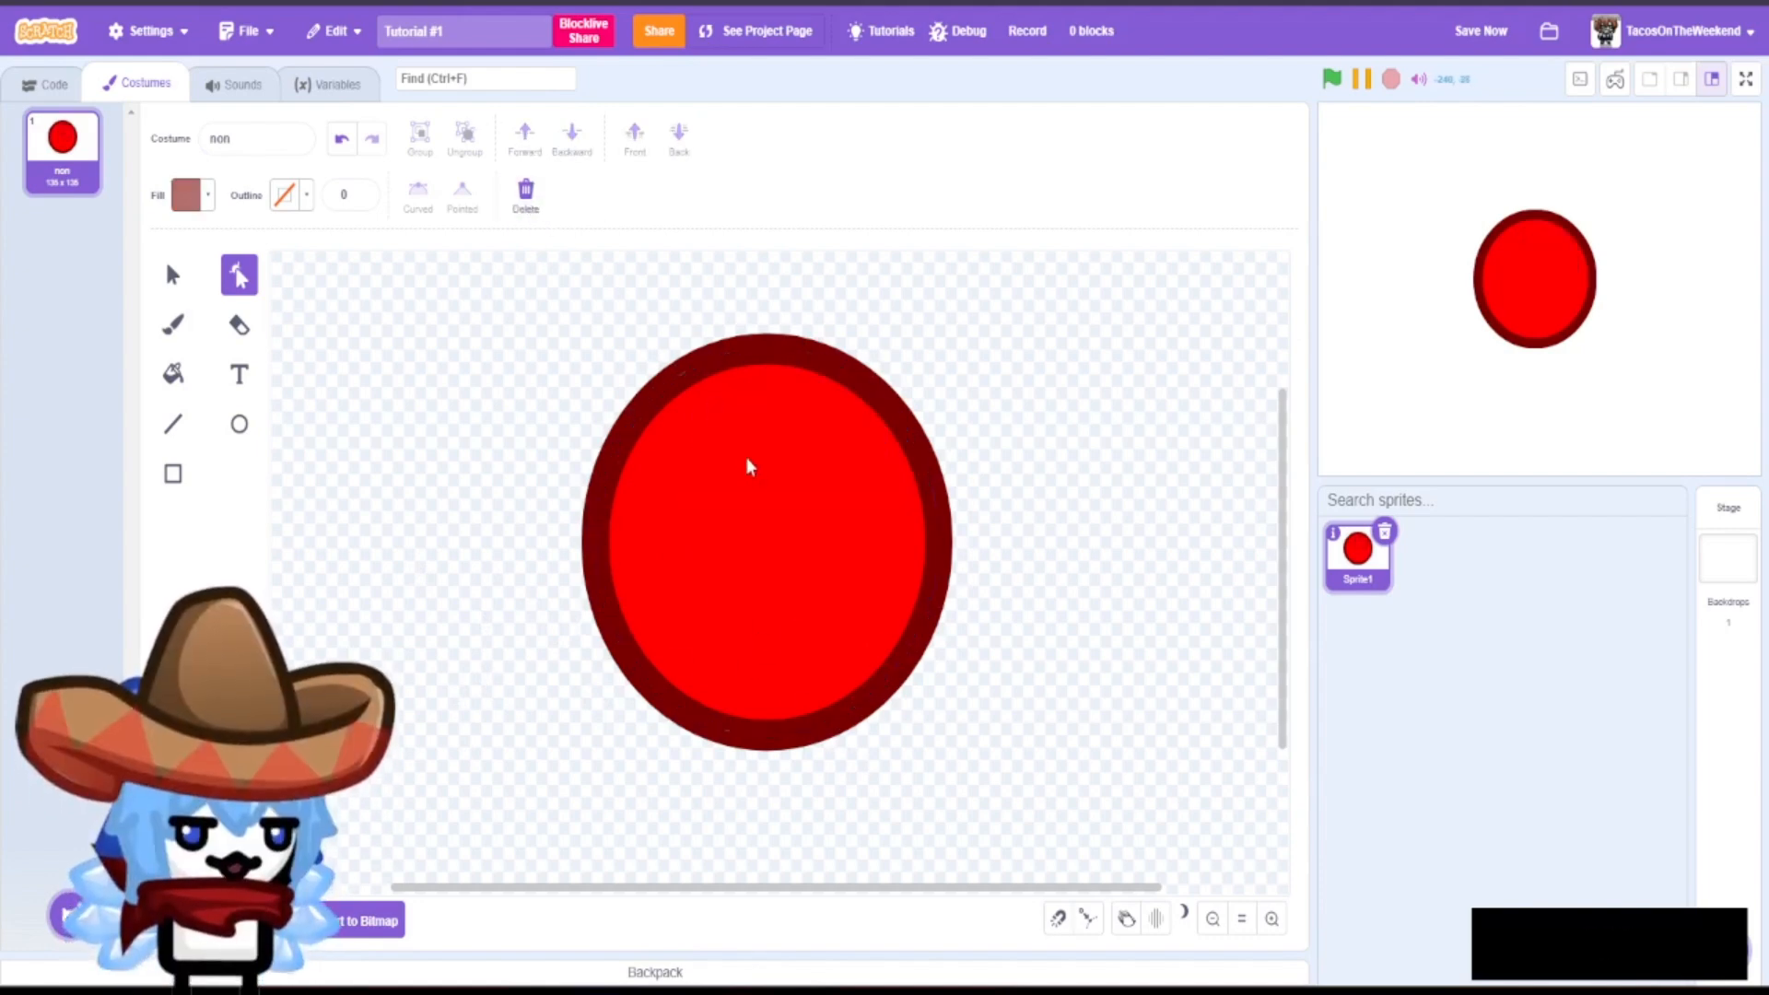
{"action": "left_click", "coordinate": [746, 458]}
{"action": "left_click", "coordinate": [197, 204]}
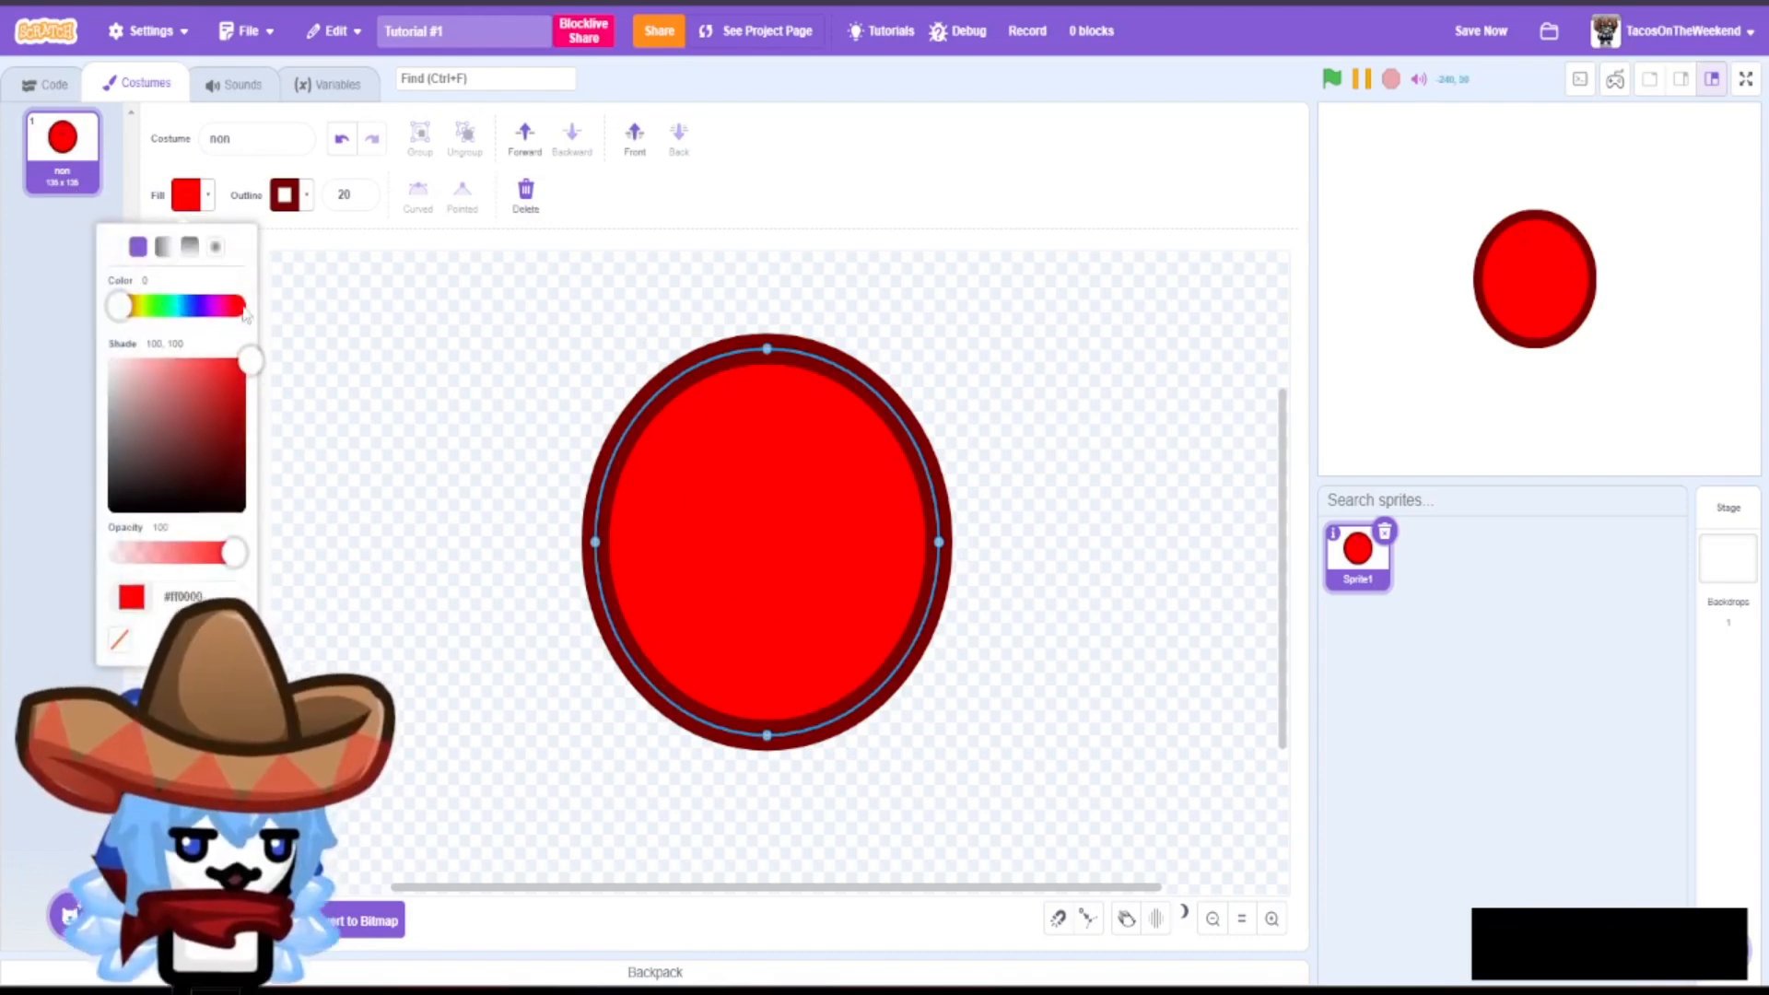
{"action": "left_click", "coordinate": [190, 444]}
{"action": "left_click_drag", "start_coordinate": [189, 445], "coordinate": [218, 395]}
{"action": "left_click", "coordinate": [362, 468]}
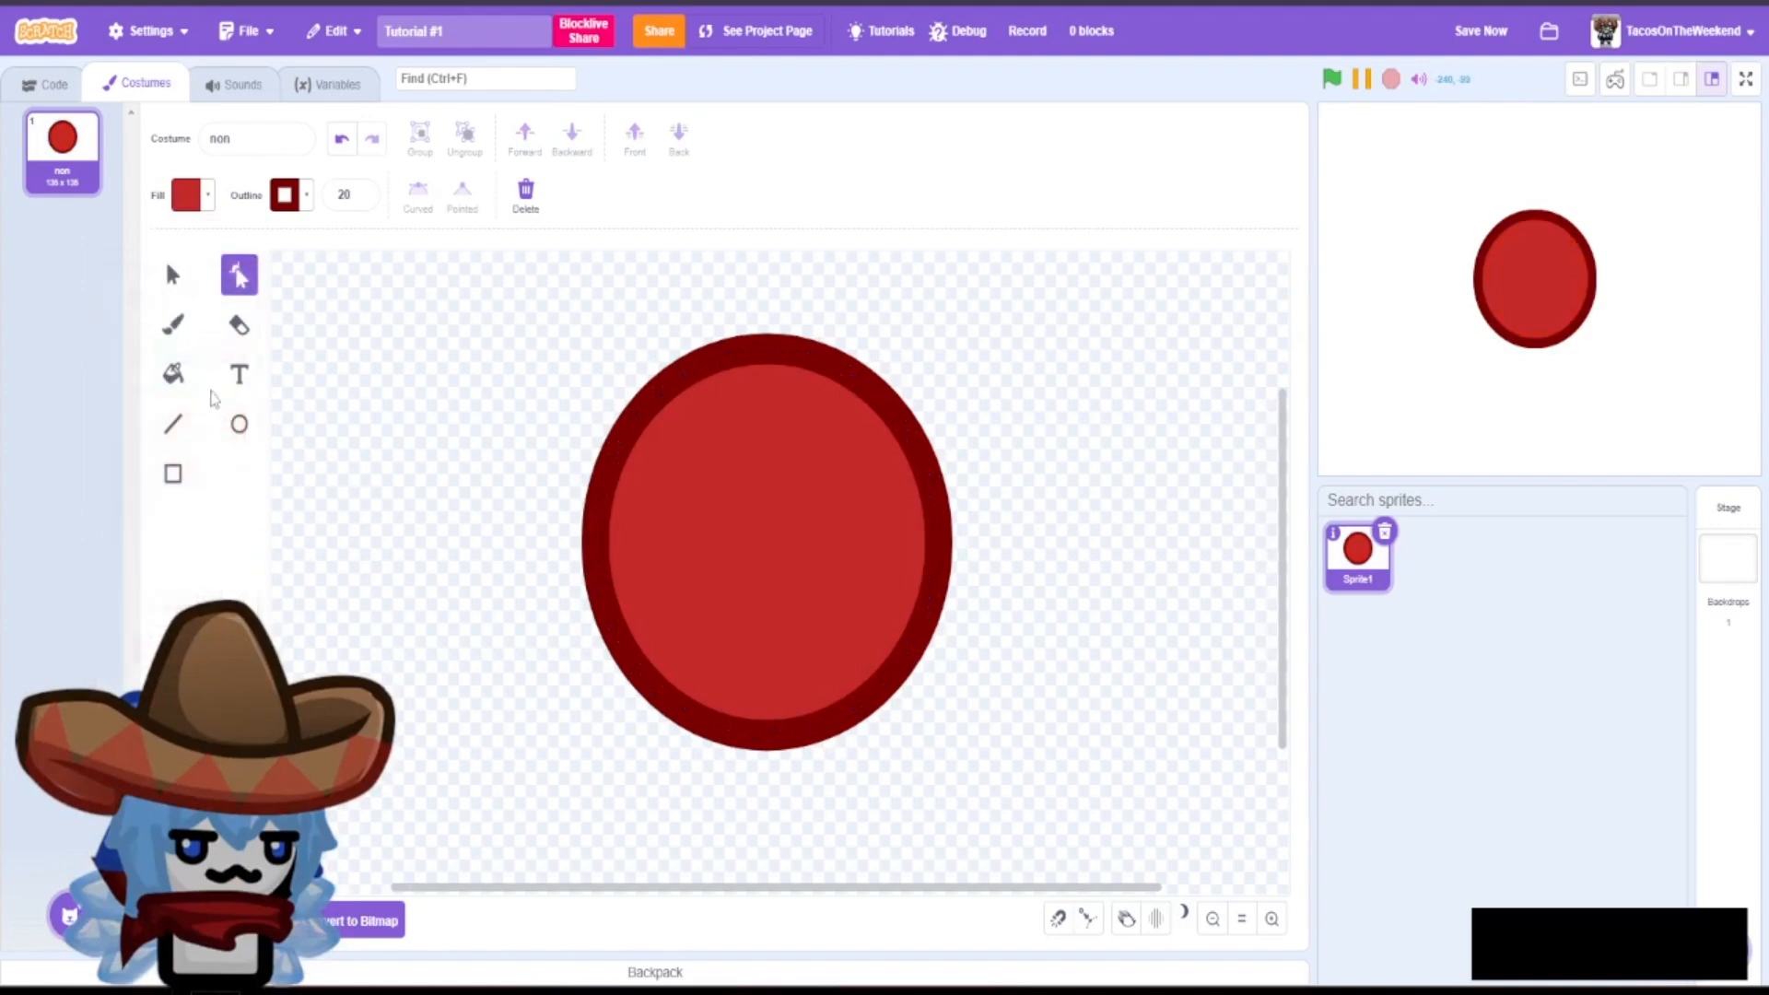
- Draw a small ellipse inside the top of the large circle, flatten it, and set its outline width to 0
{"action": "left_click", "coordinate": [246, 427]}
{"action": "mouse_move", "coordinate": [694, 426]}
{"action": "left_mouse_down"}
{"action": "mouse_move", "coordinate": [774, 482]}
{"action": "mouse_move", "coordinate": [876, 517]}
{"action": "mouse_move", "coordinate": [814, 544]}
{"action": "mouse_move", "coordinate": [793, 488]}
{"action": "left_mouse_up"}
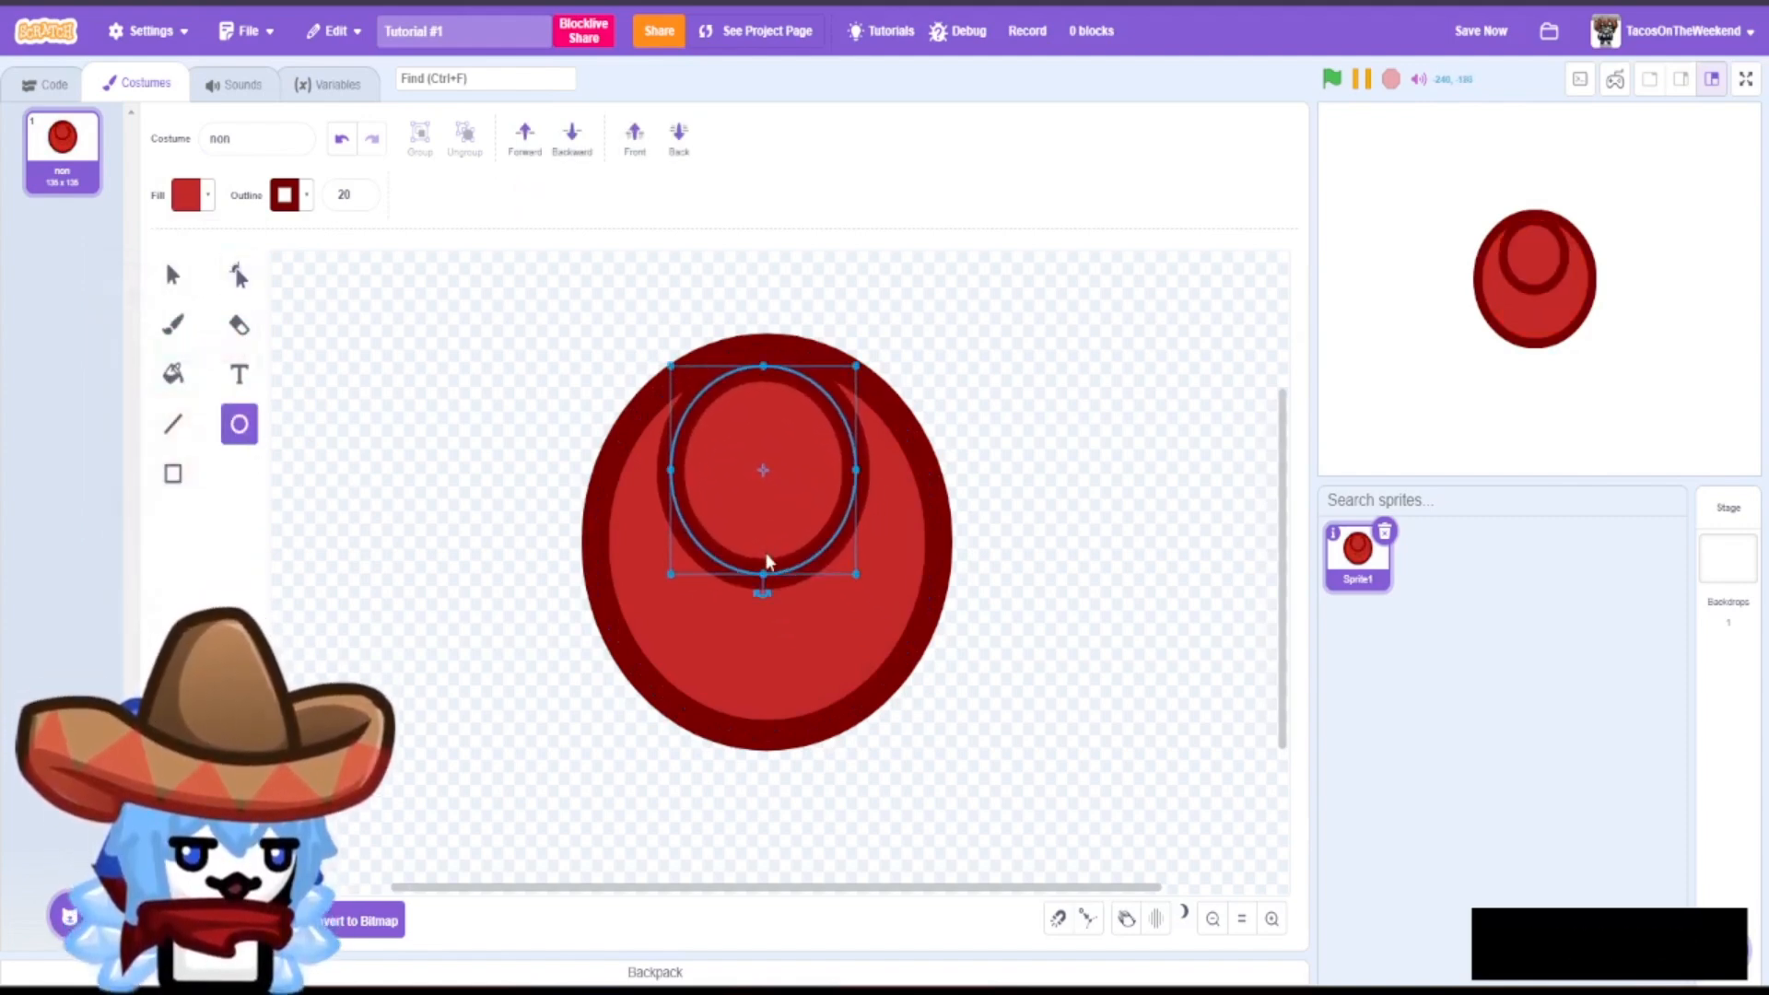
{"action": "left_click_drag", "start_coordinate": [762, 574], "coordinate": [778, 459]}
{"action": "left_click", "coordinate": [364, 201]}
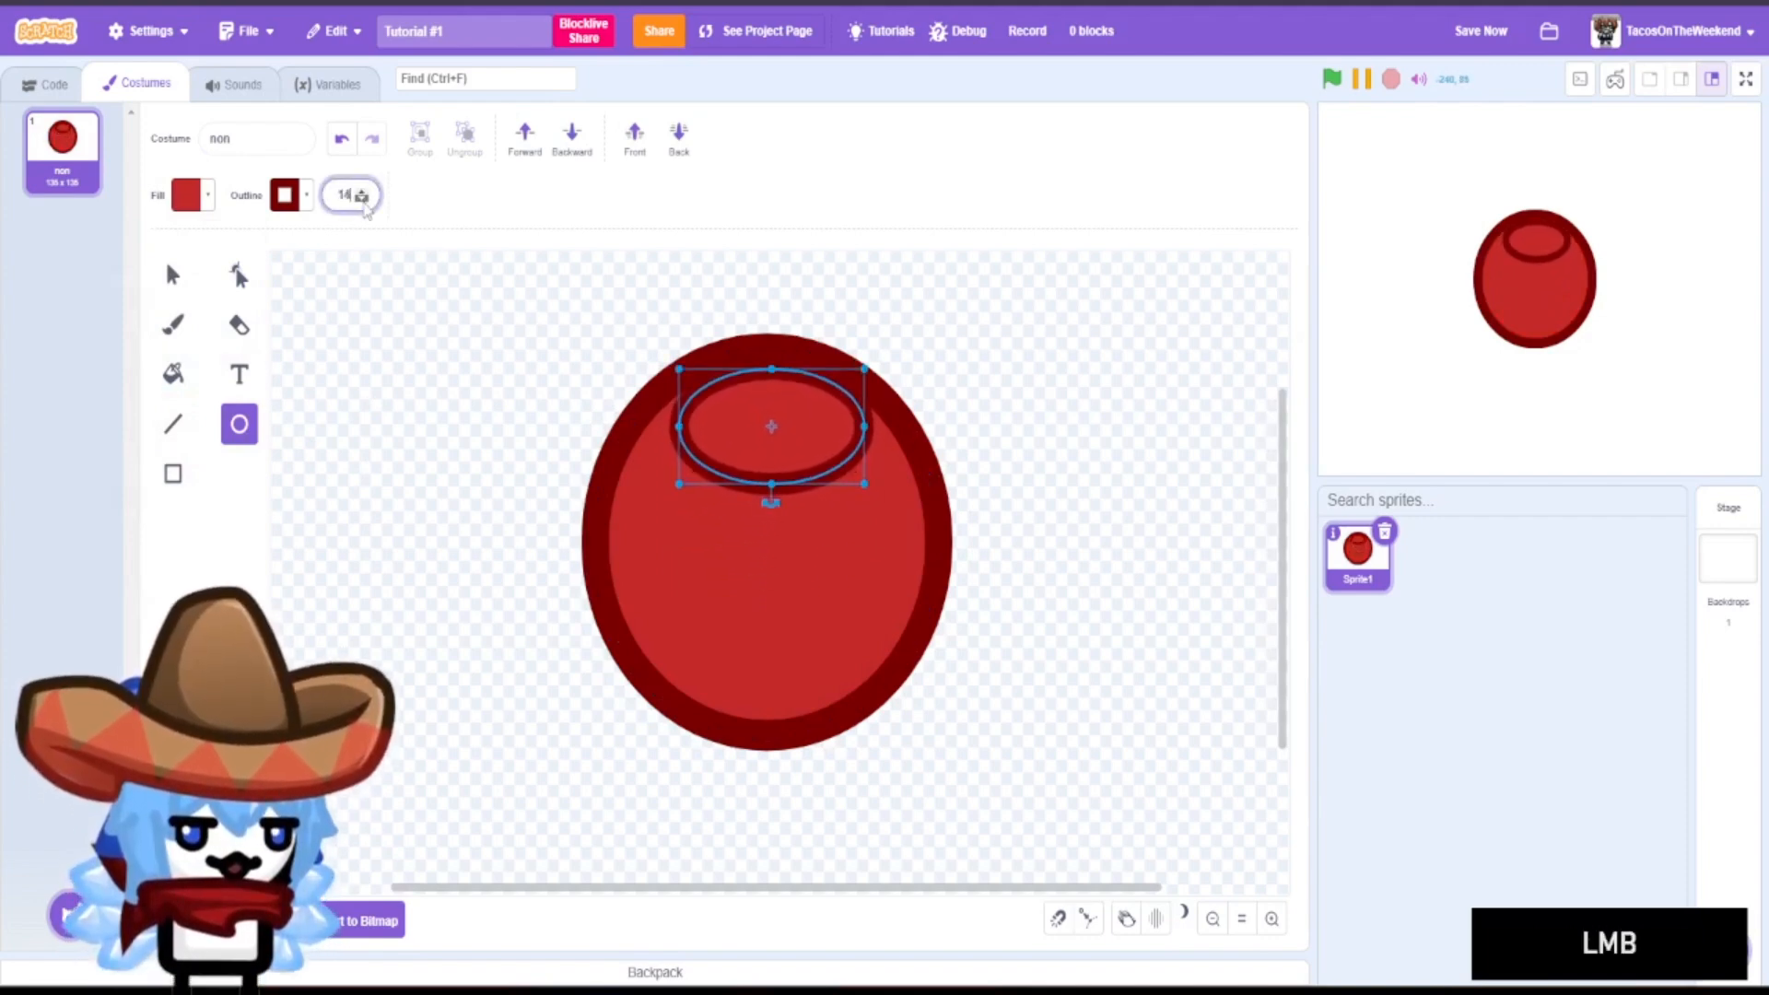
{"action": "left_click", "coordinate": [364, 200]}
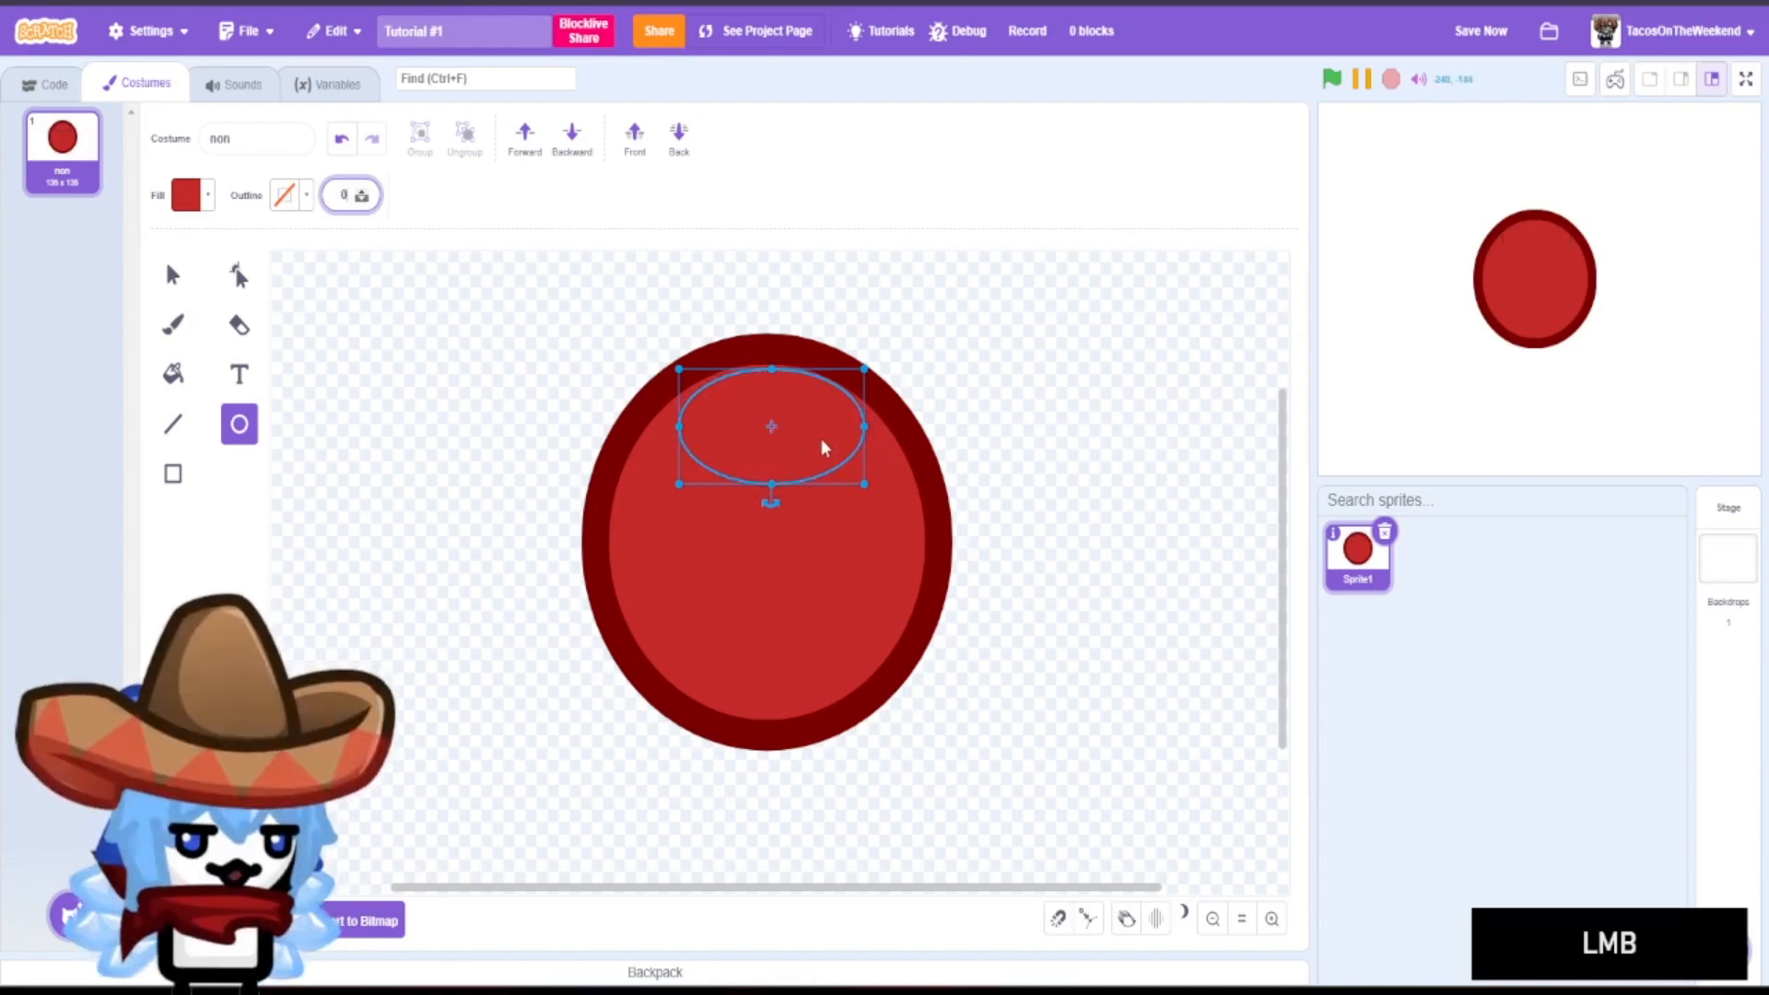
- Fill the flattened ellipse with pure bright red and nudge it up against the circle's upper inner edge
{"action": "left_click", "coordinate": [186, 194]}
{"action": "left_click", "coordinate": [245, 362]}
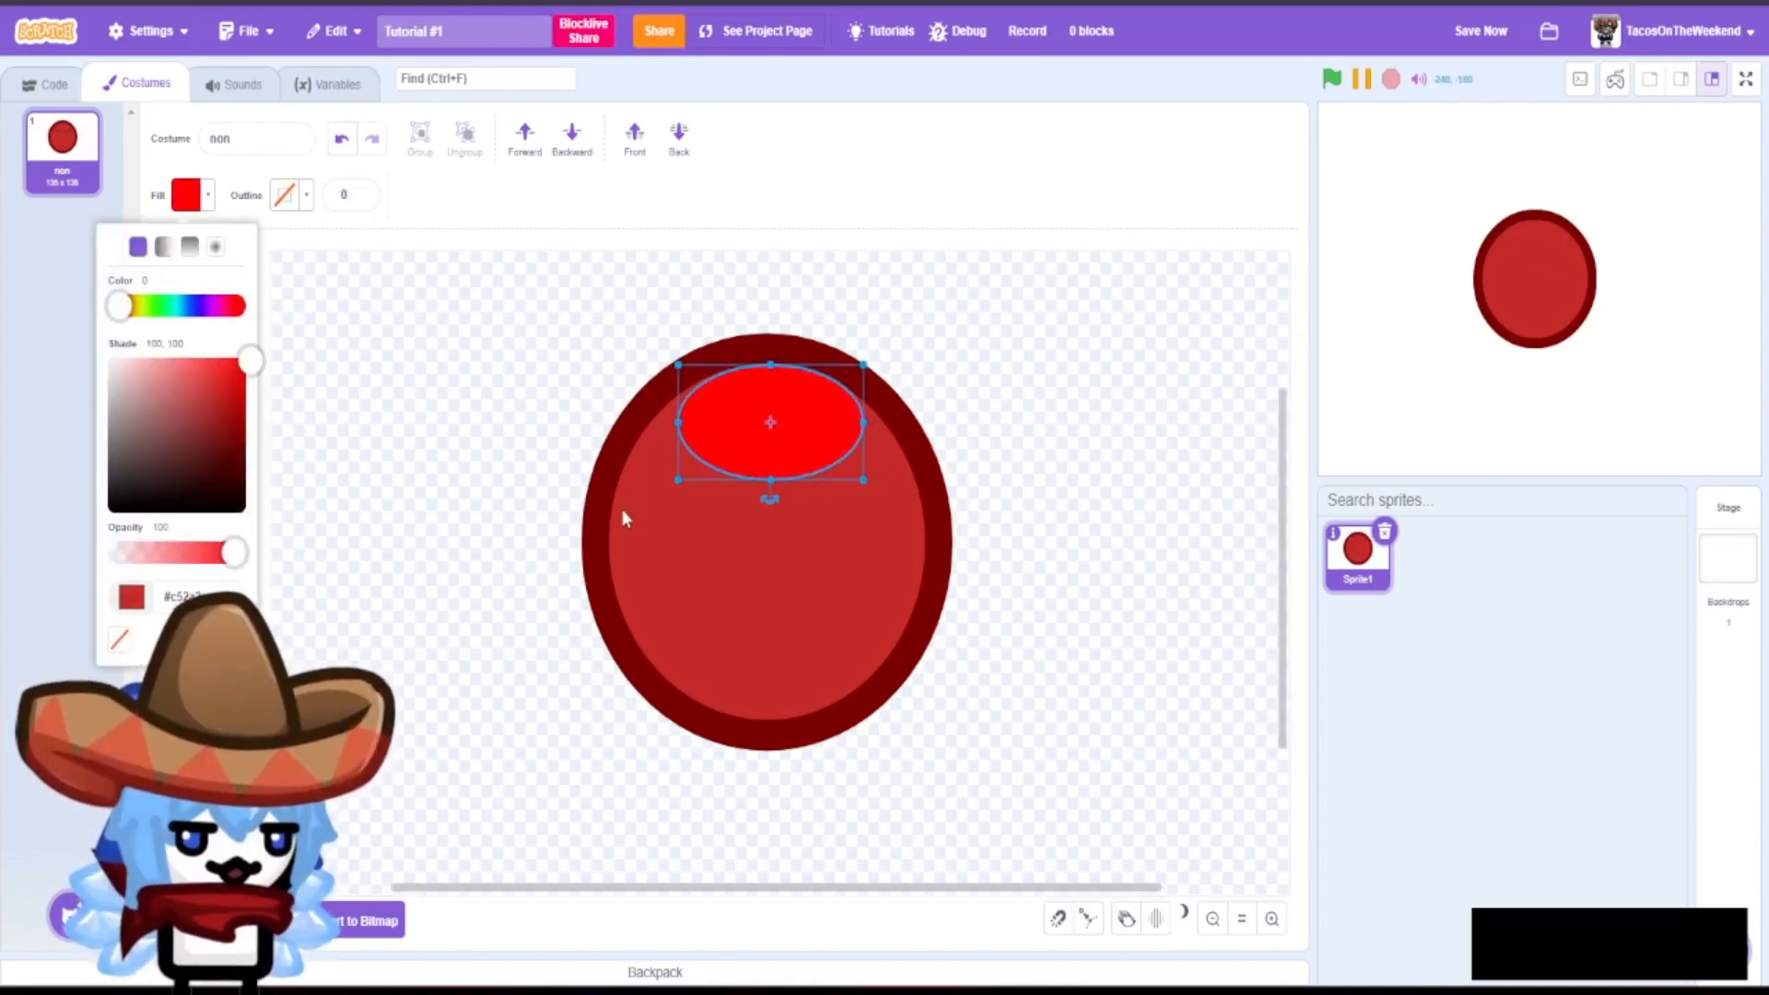
{"action": "left_click", "coordinate": [621, 508]}
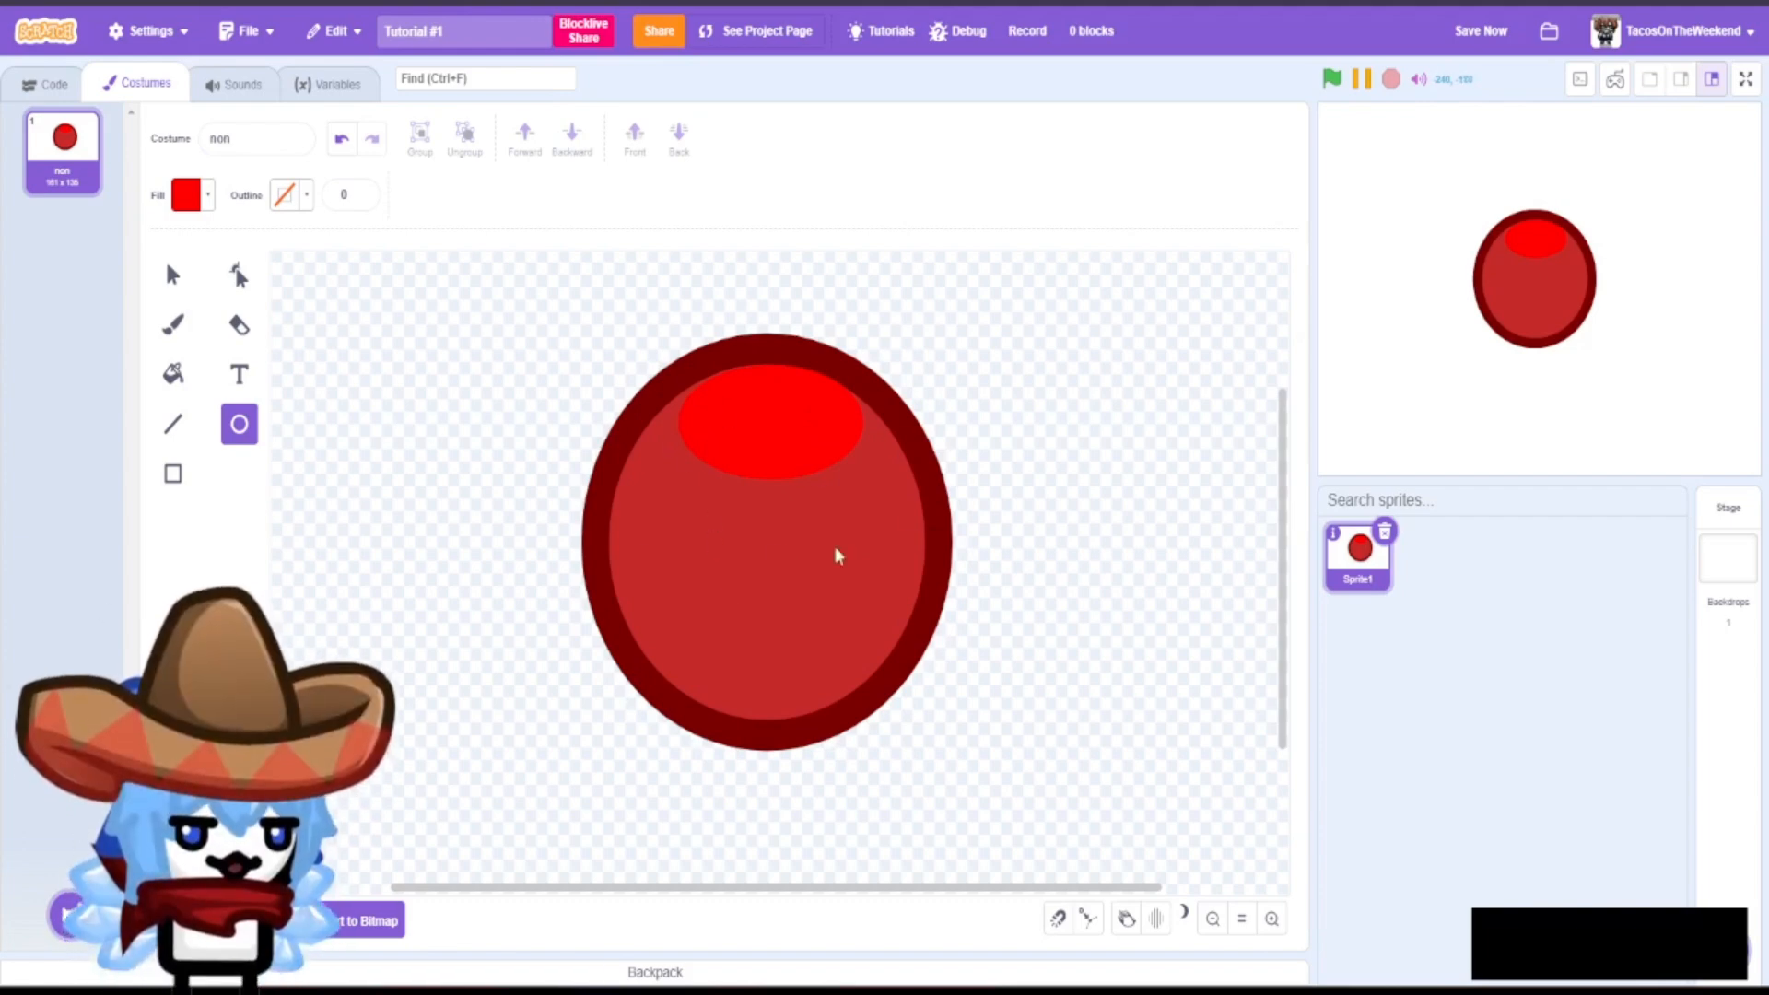
- Add a new blank costume and draw a bright red circle without outline, centred on the canvas
{"action": "left_click", "coordinate": [73, 850]}
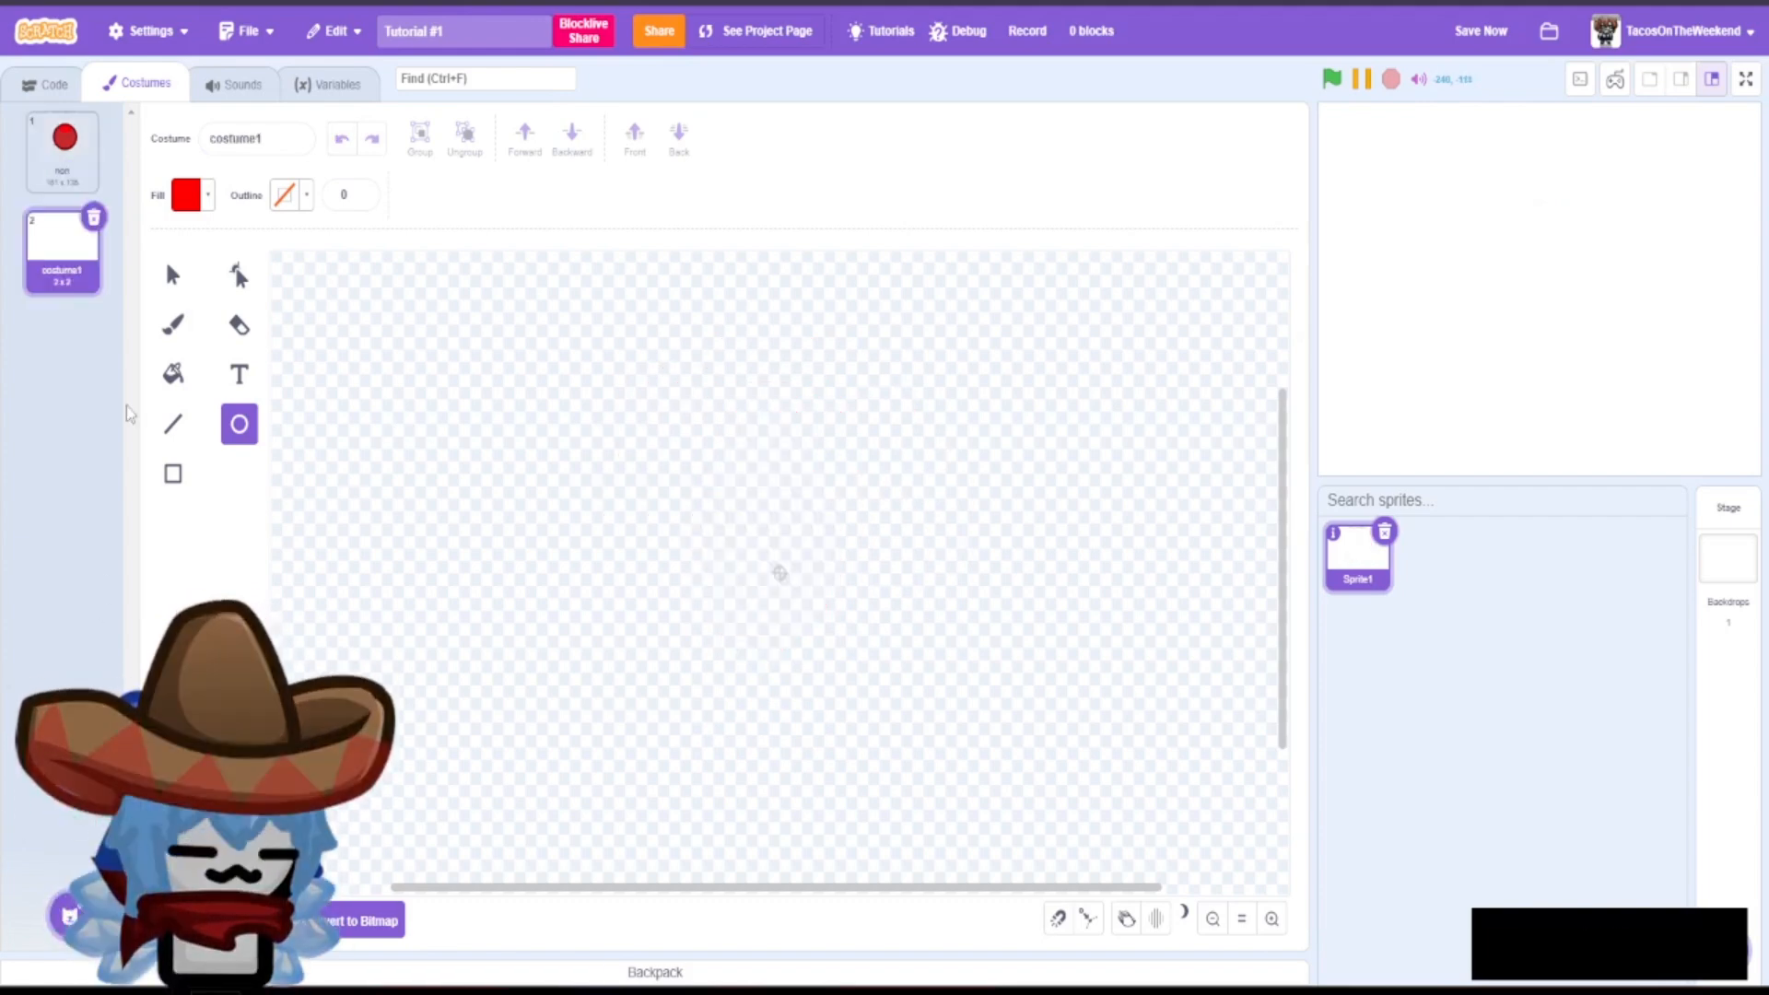
{"action": "left_click_drag", "start_coordinate": [601, 451], "coordinate": [854, 736]}
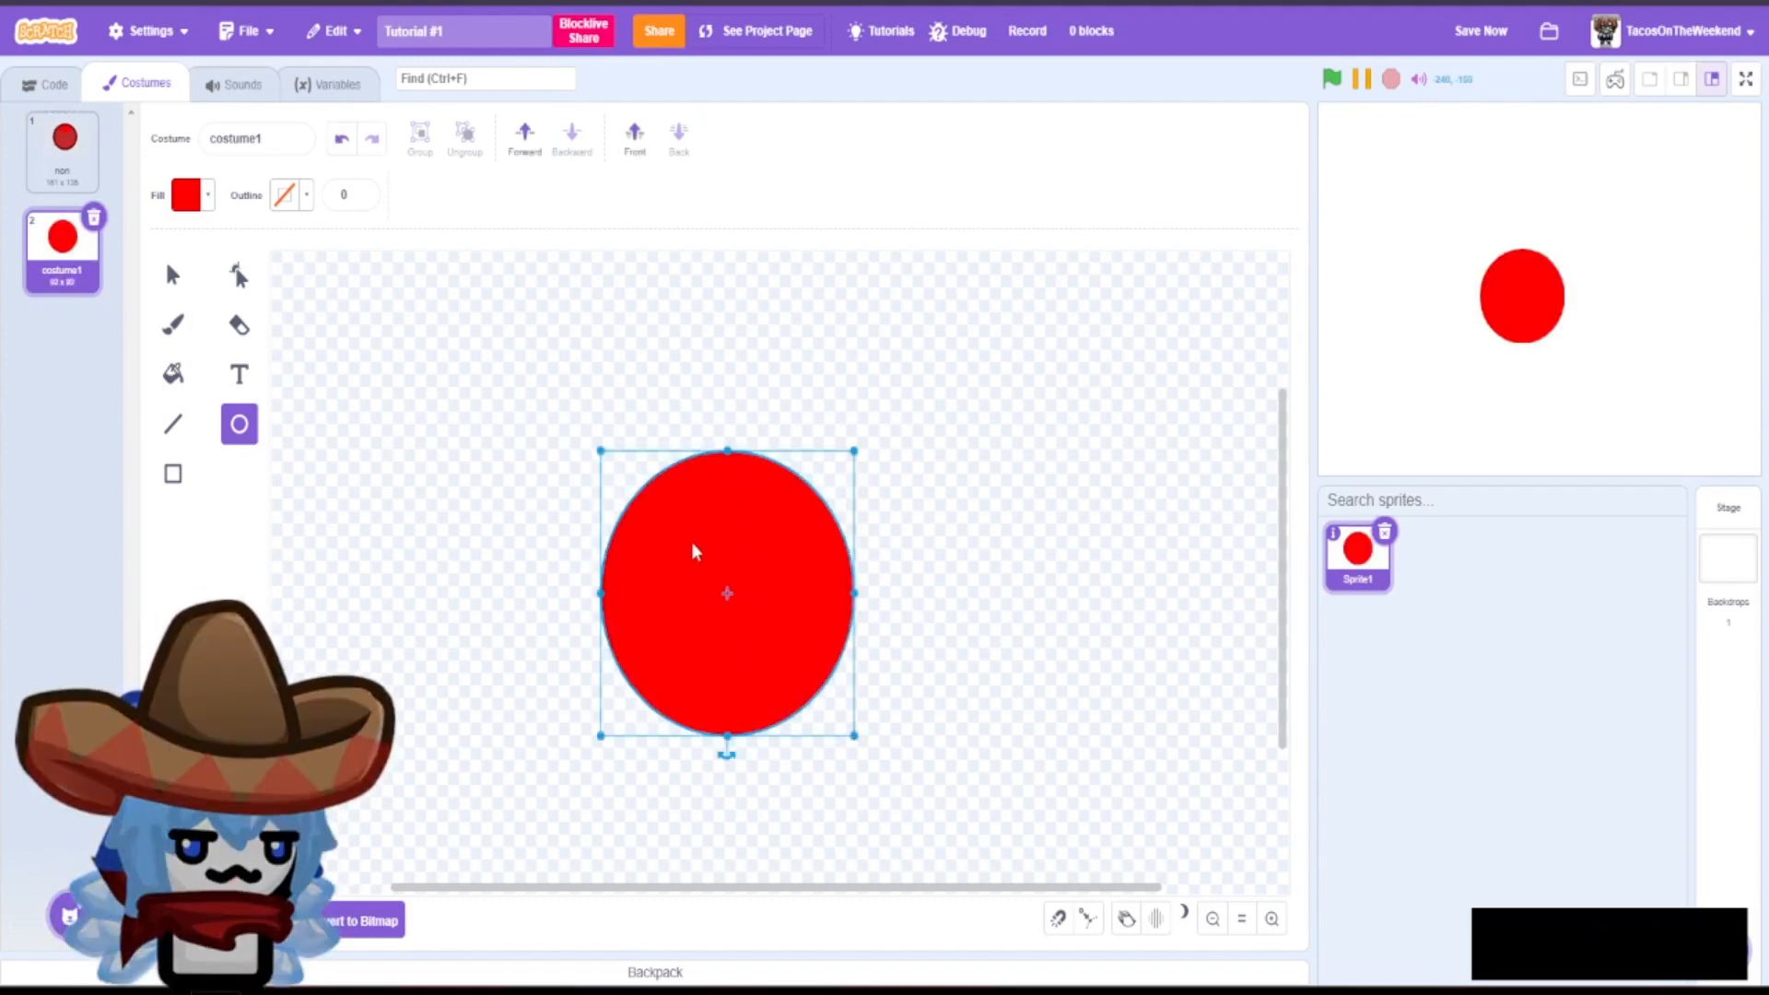
{"action": "left_click_drag", "start_coordinate": [694, 551], "coordinate": [746, 533]}
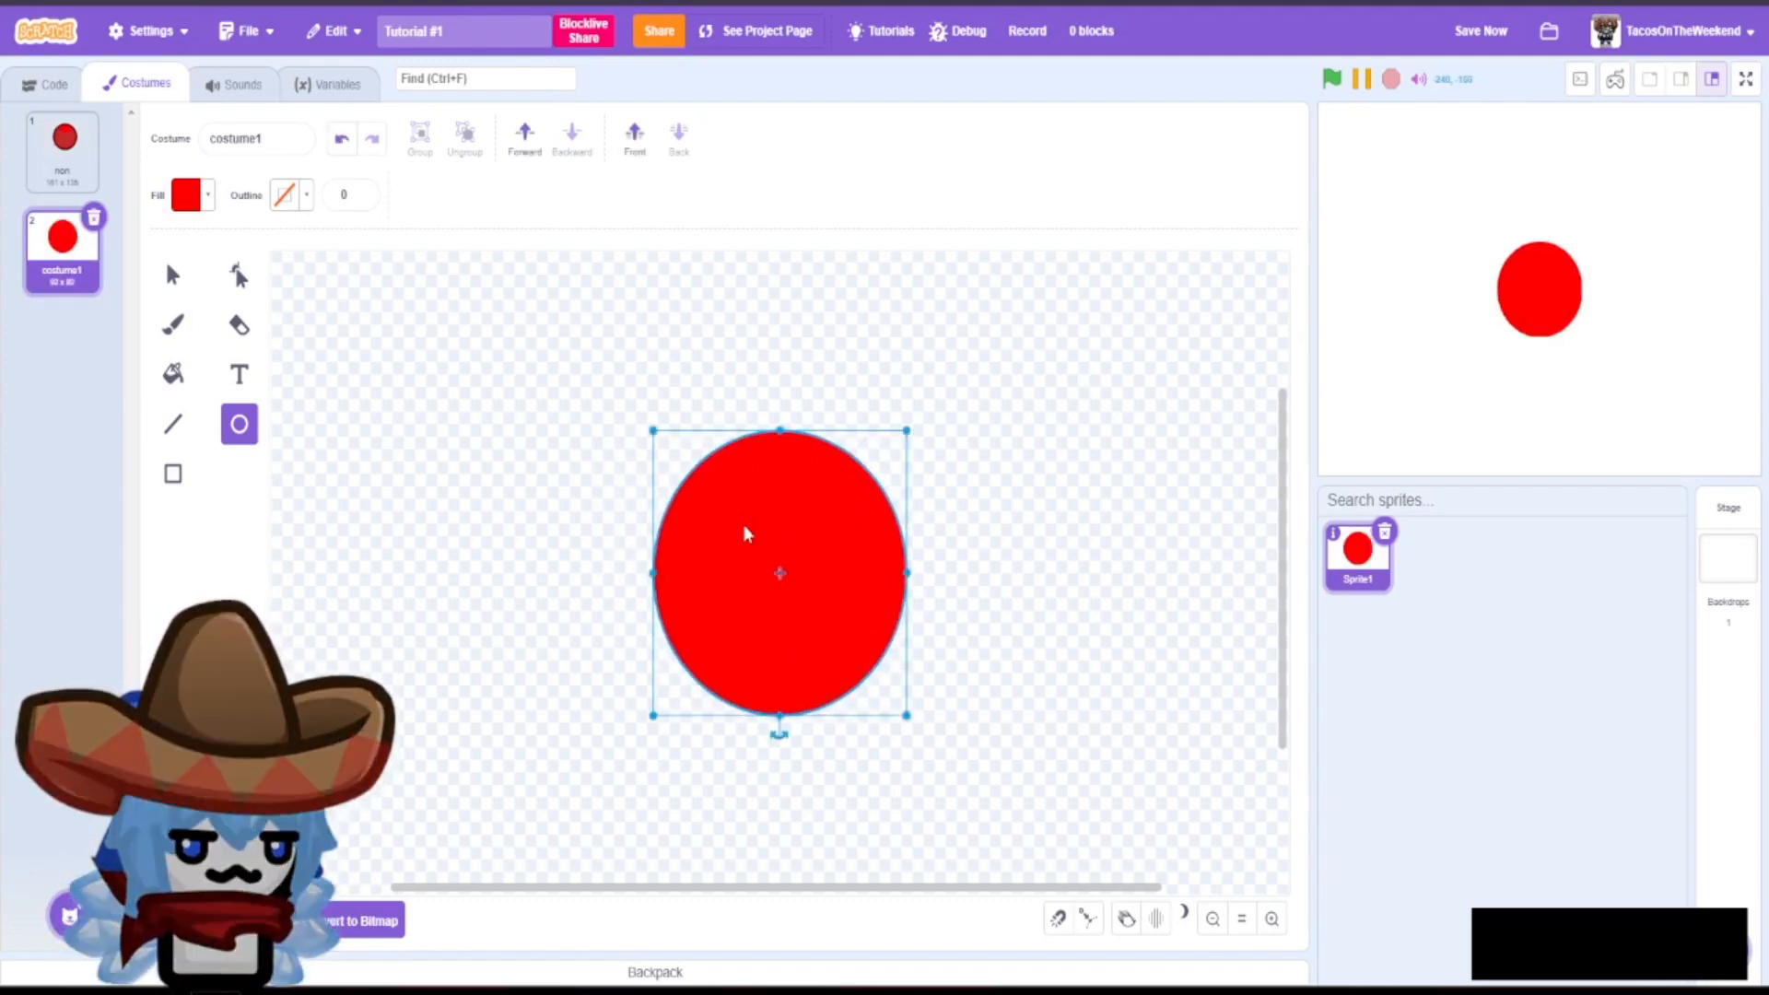
- Give the circle a radial gradient fill from red to transparent and convert the costume to bitmap
{"action": "left_click", "coordinate": [187, 196]}
{"action": "left_click", "coordinate": [221, 246]}
{"action": "left_click", "coordinate": [134, 682]}
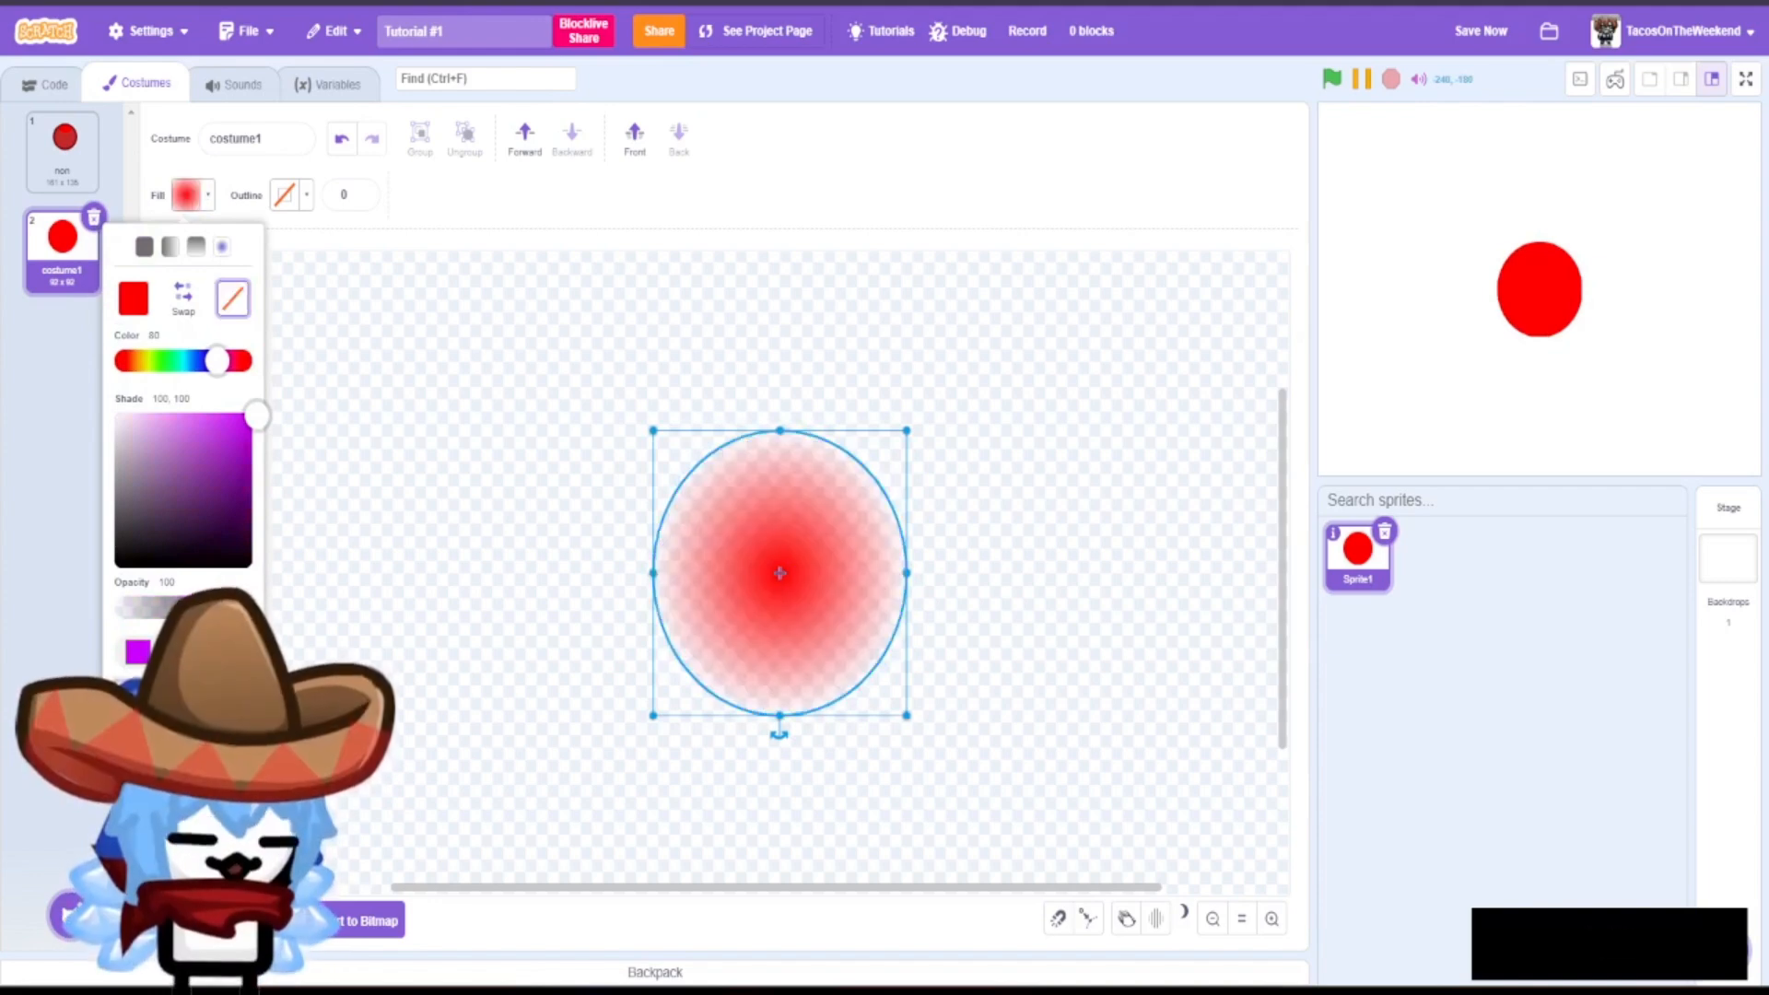
{"action": "left_click", "coordinate": [367, 921]}
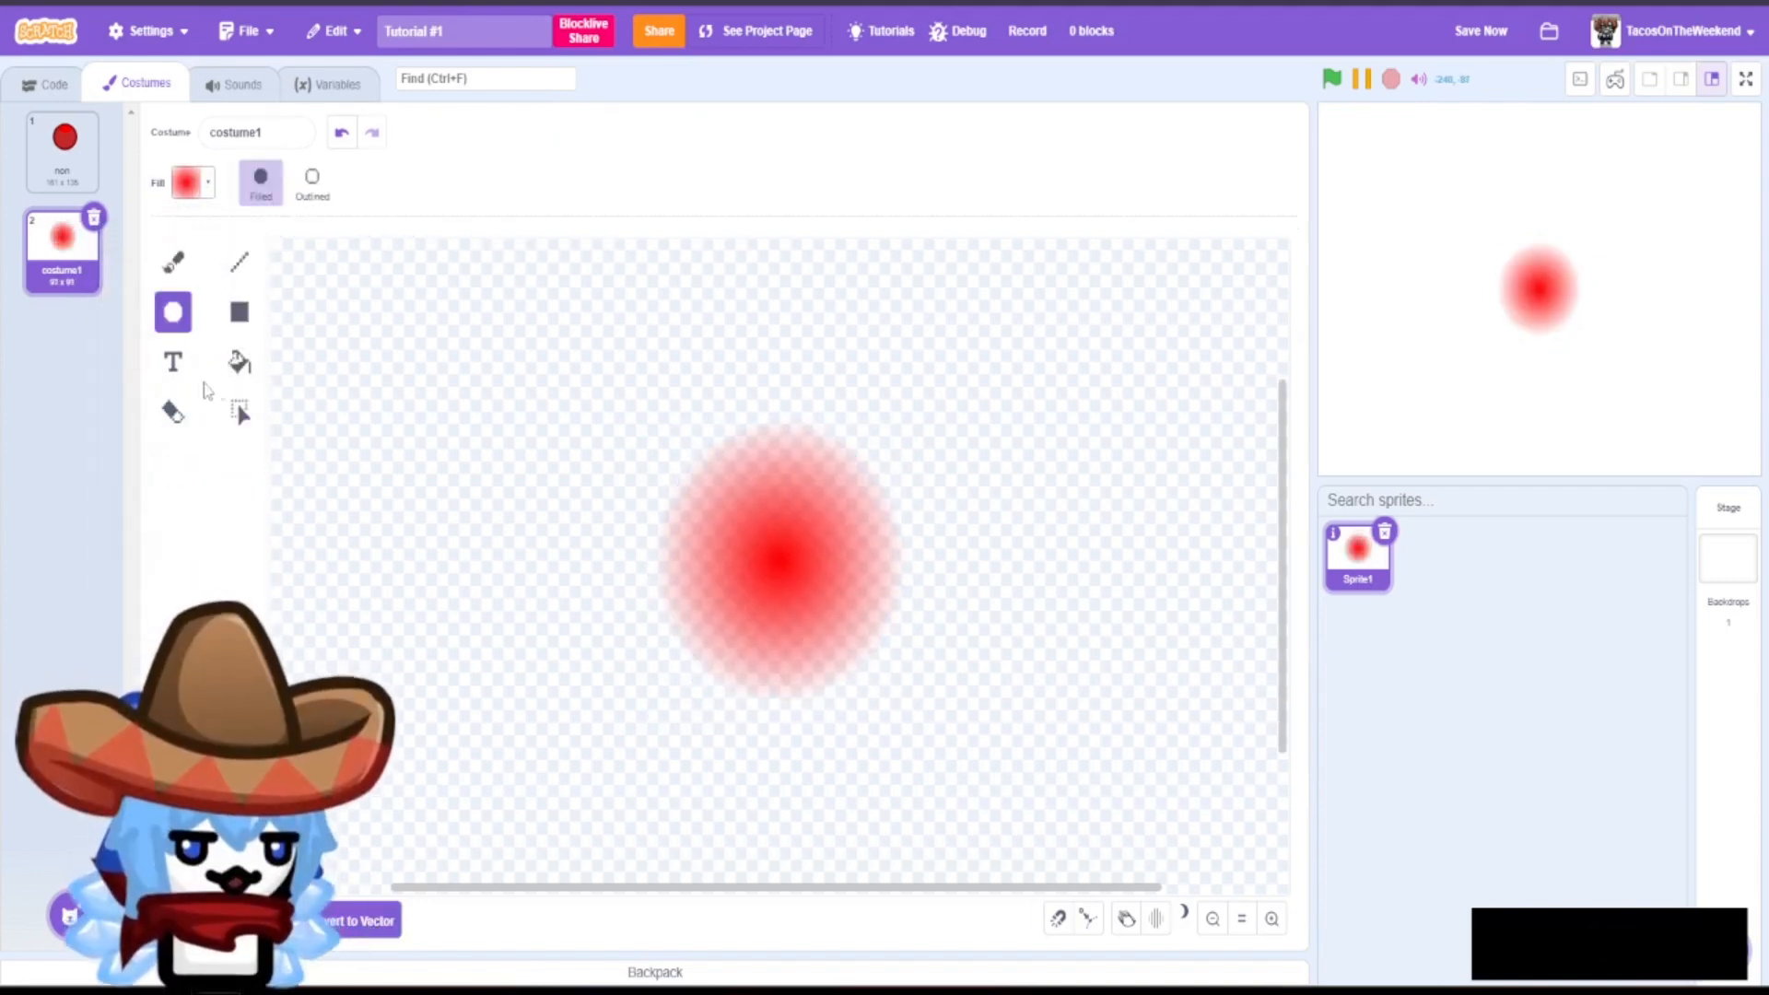
- Copy the bitmap glow, paste it into the costume "non", flatten it and centre it over the bright red ellipse
{"action": "left_click", "coordinate": [237, 402]}
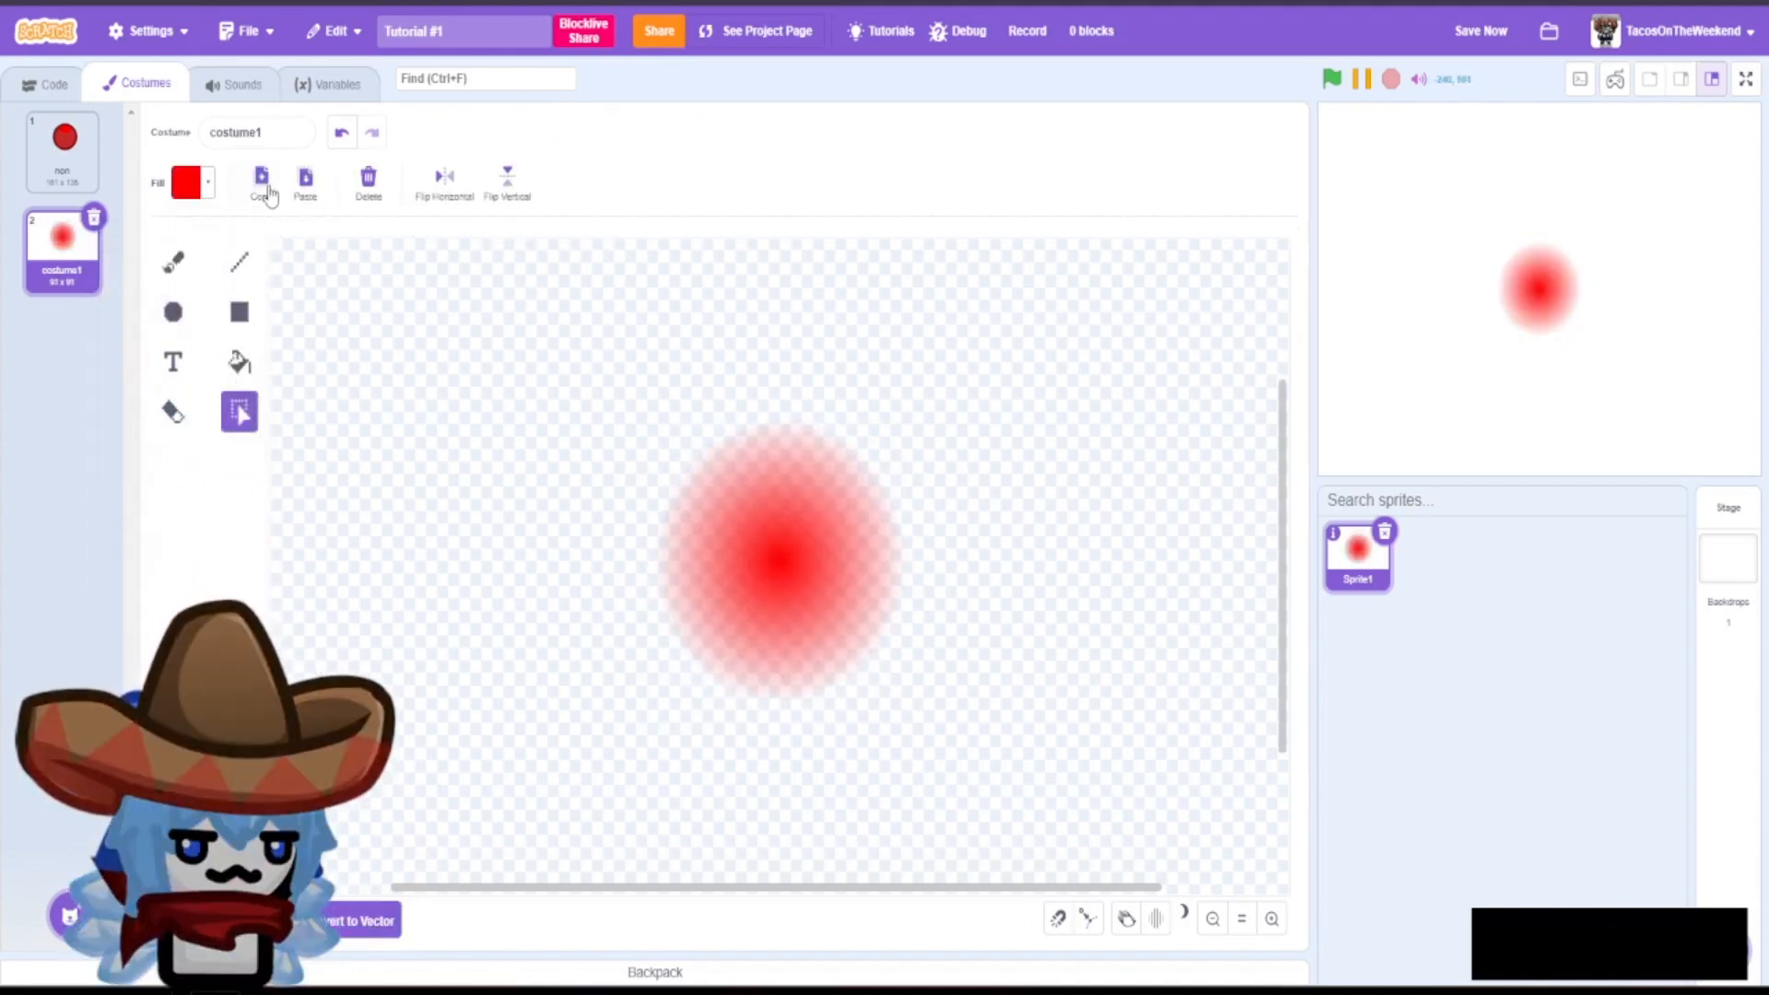
{"action": "left_click", "coordinate": [62, 147]}
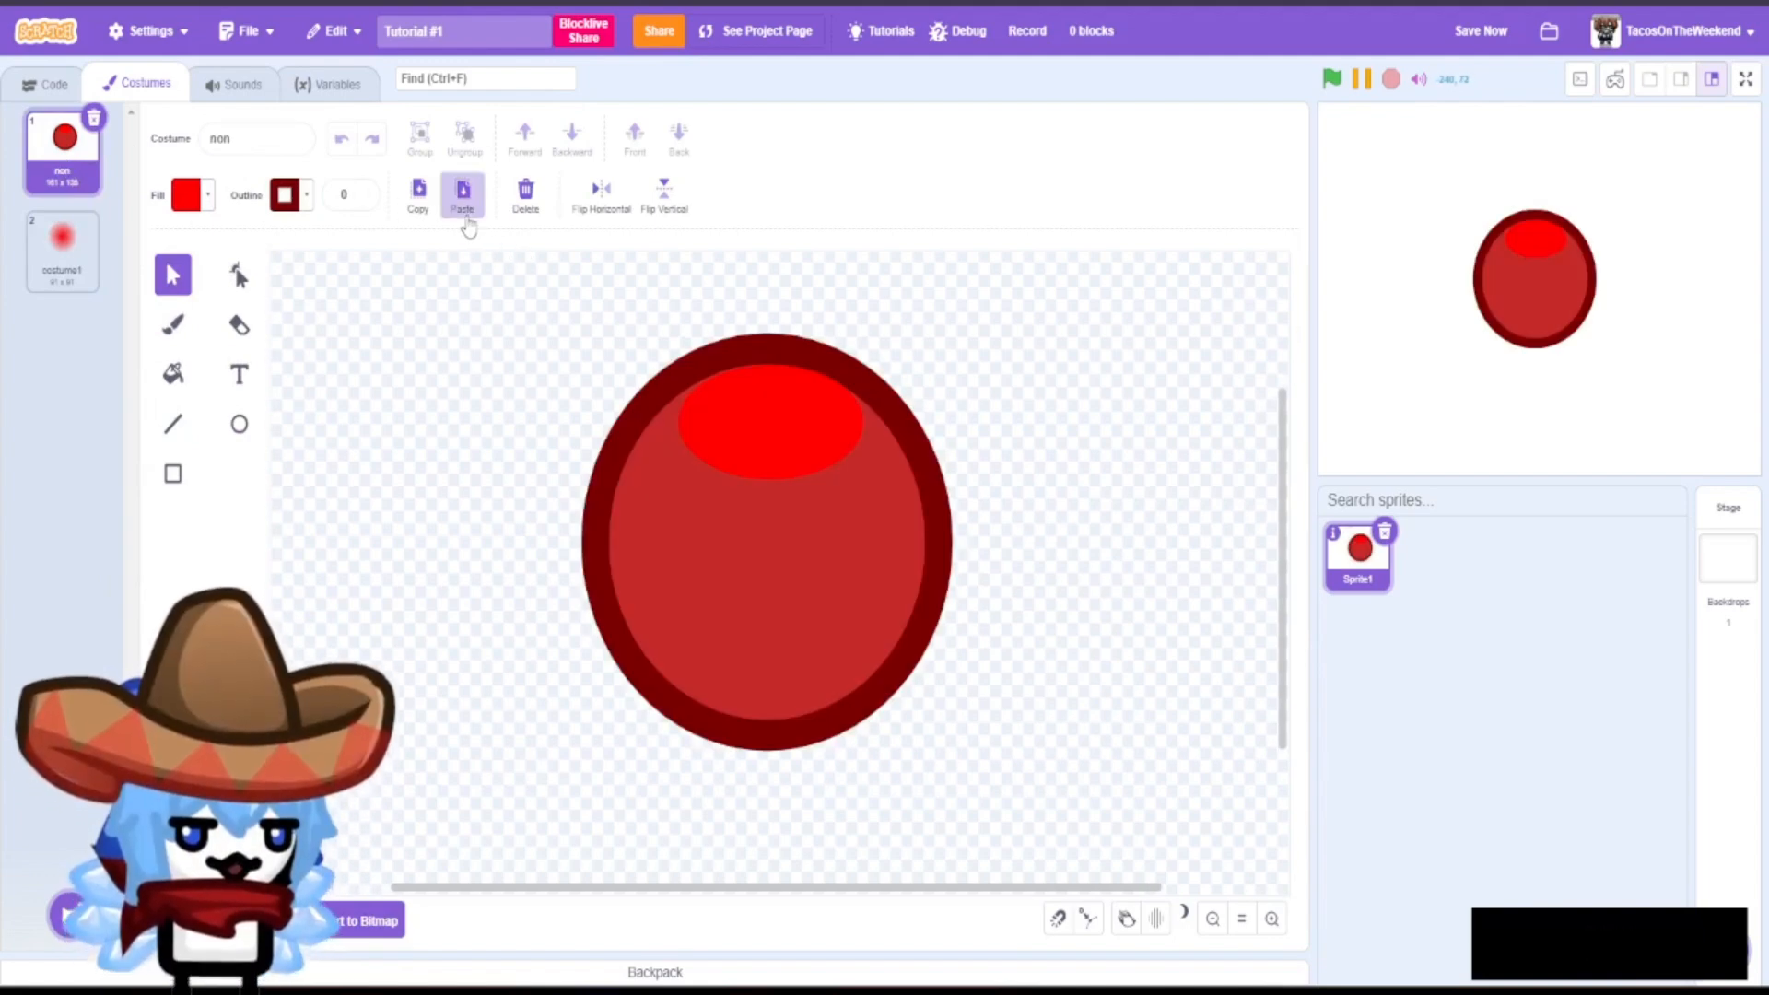
{"action": "left_click", "coordinate": [461, 191]}
{"action": "left_click_drag", "start_coordinate": [778, 427], "coordinate": [790, 593]}
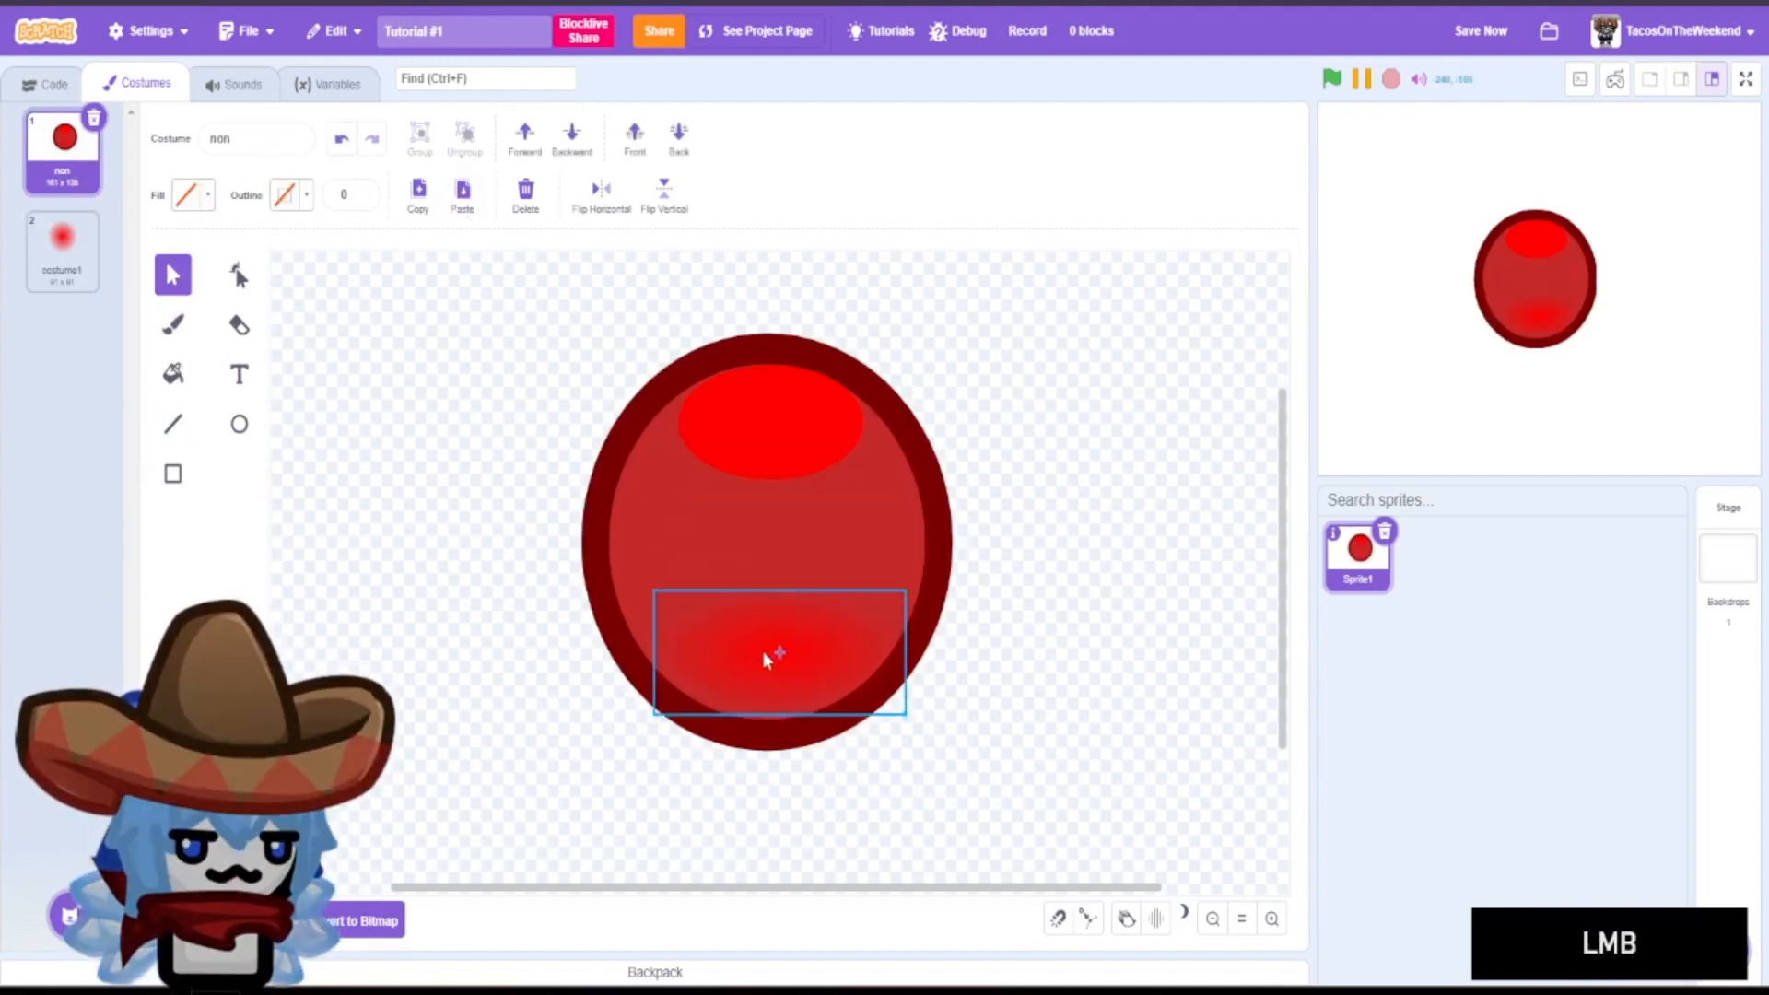
{"action": "left_click_drag", "start_coordinate": [761, 651], "coordinate": [782, 462]}
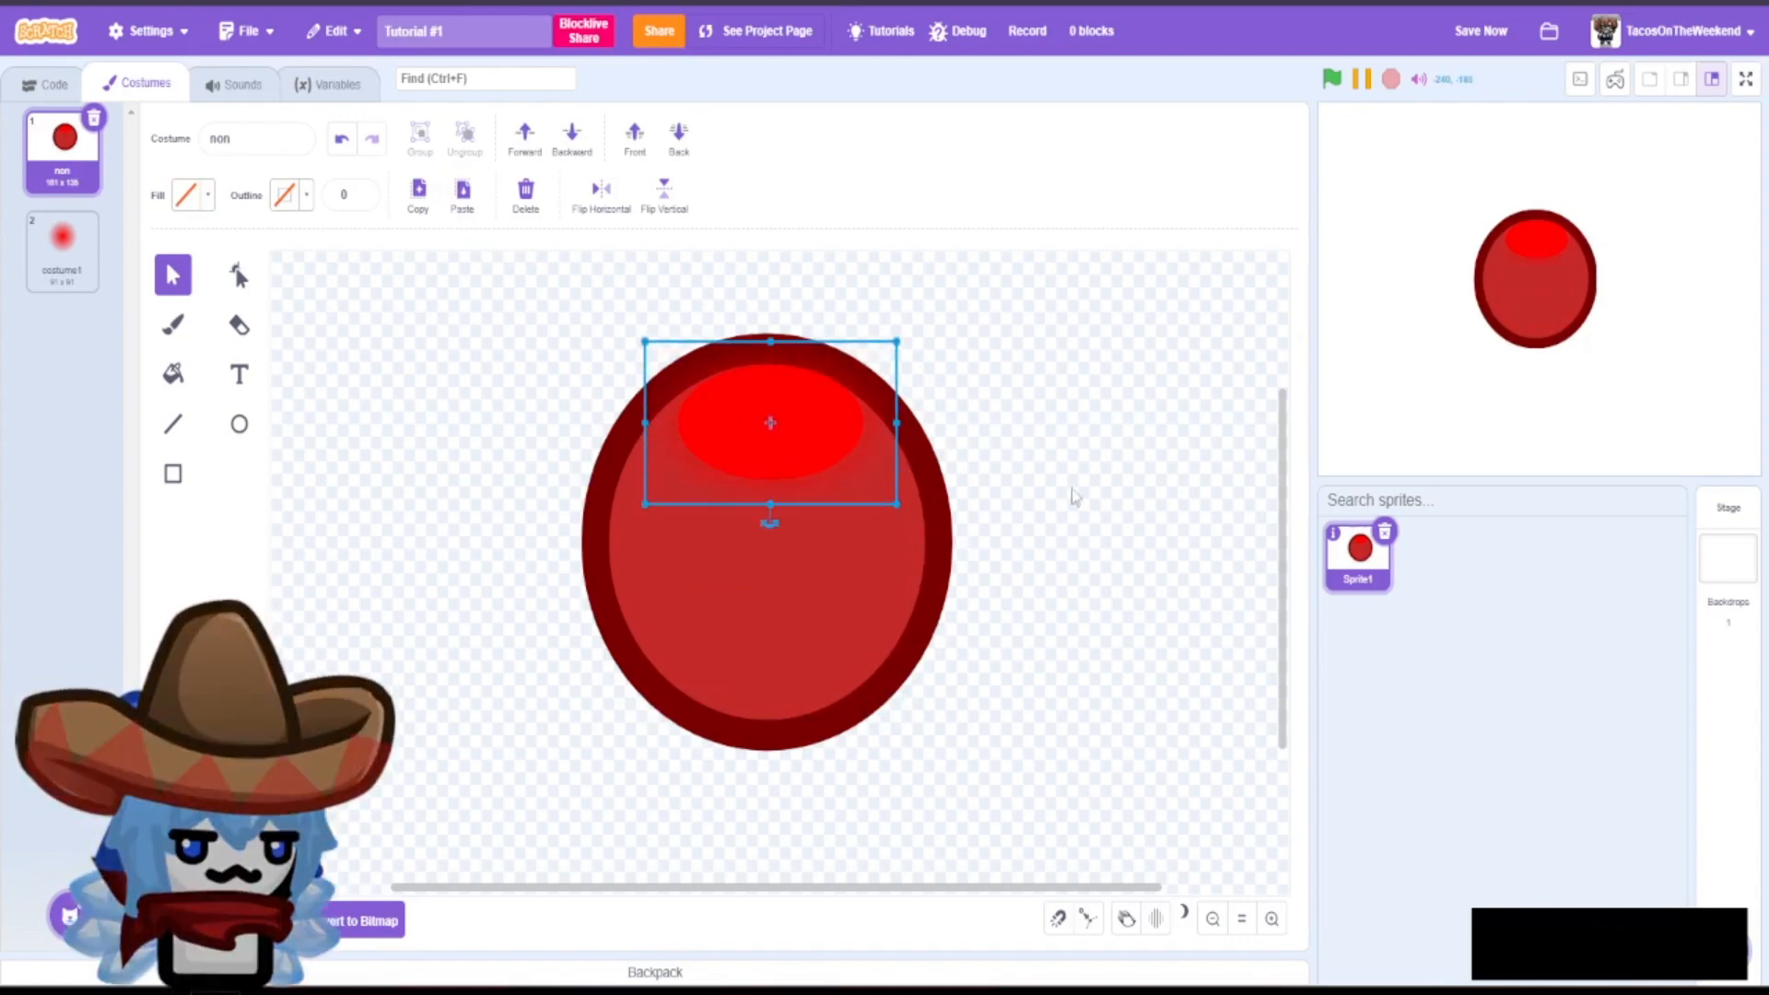
{"action": "left_click", "coordinate": [1158, 553]}
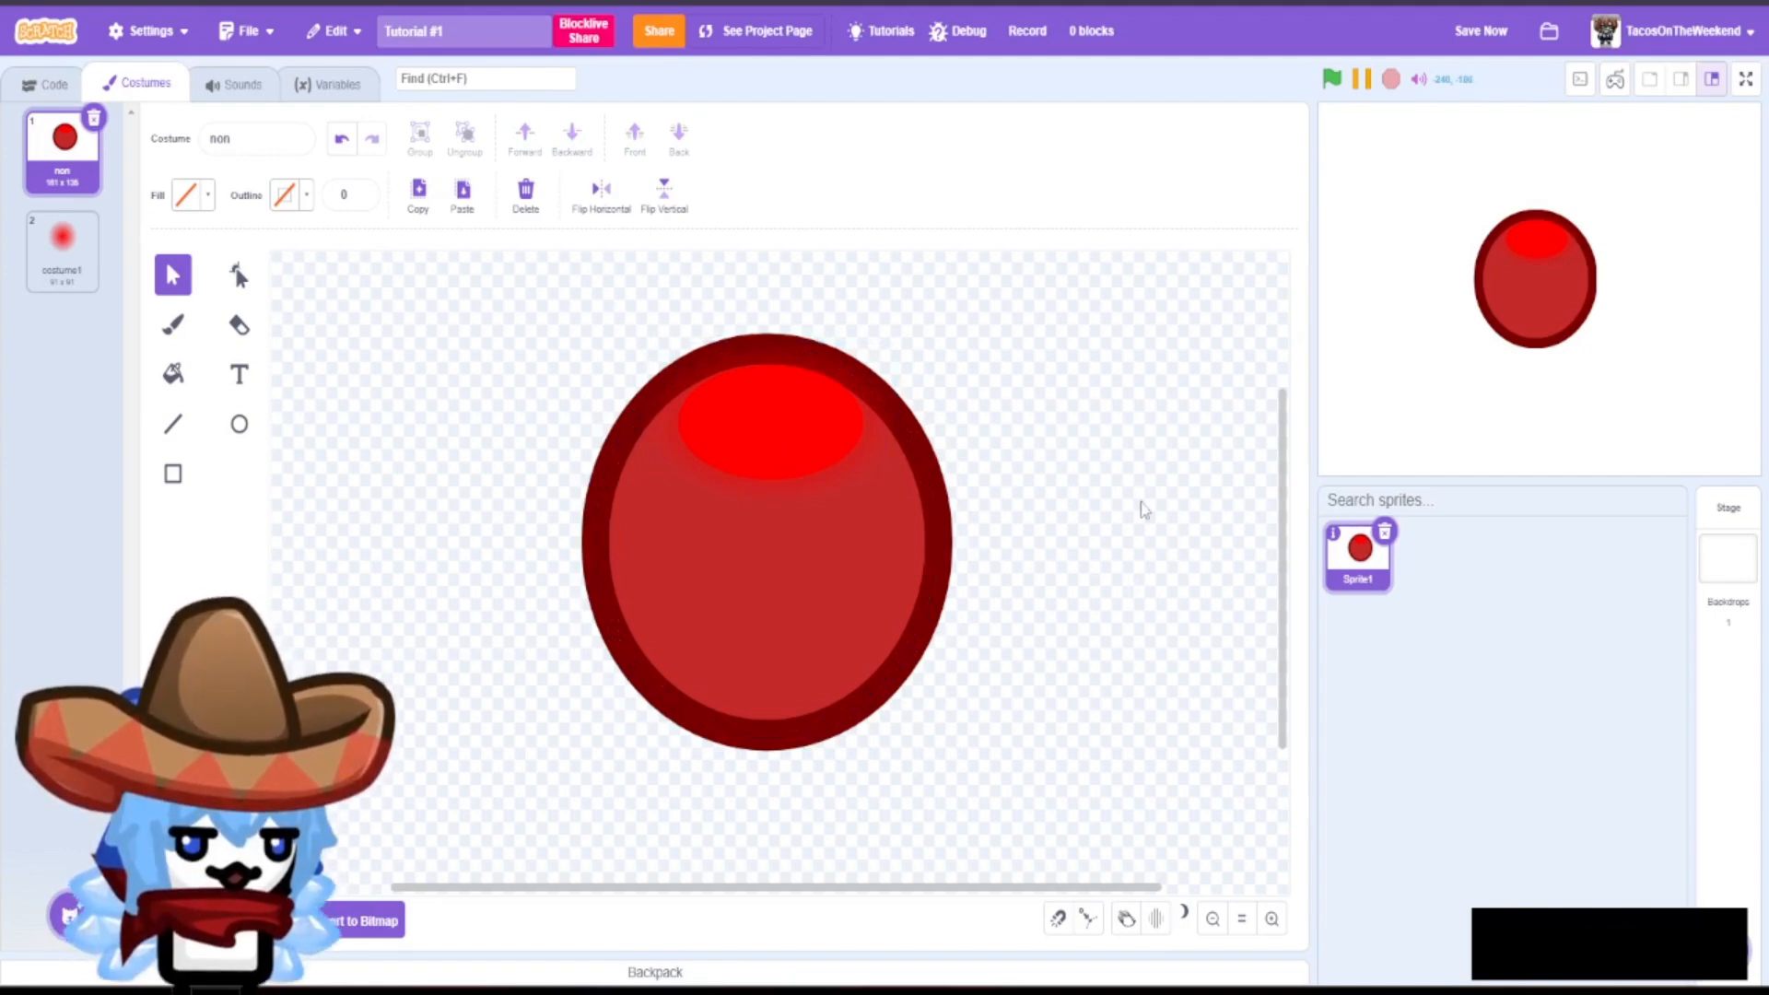
- Duplicate the large outlined circle, remove the copy's fill, and align it exactly over the original outline
{"action": "left_click", "coordinate": [943, 521]}
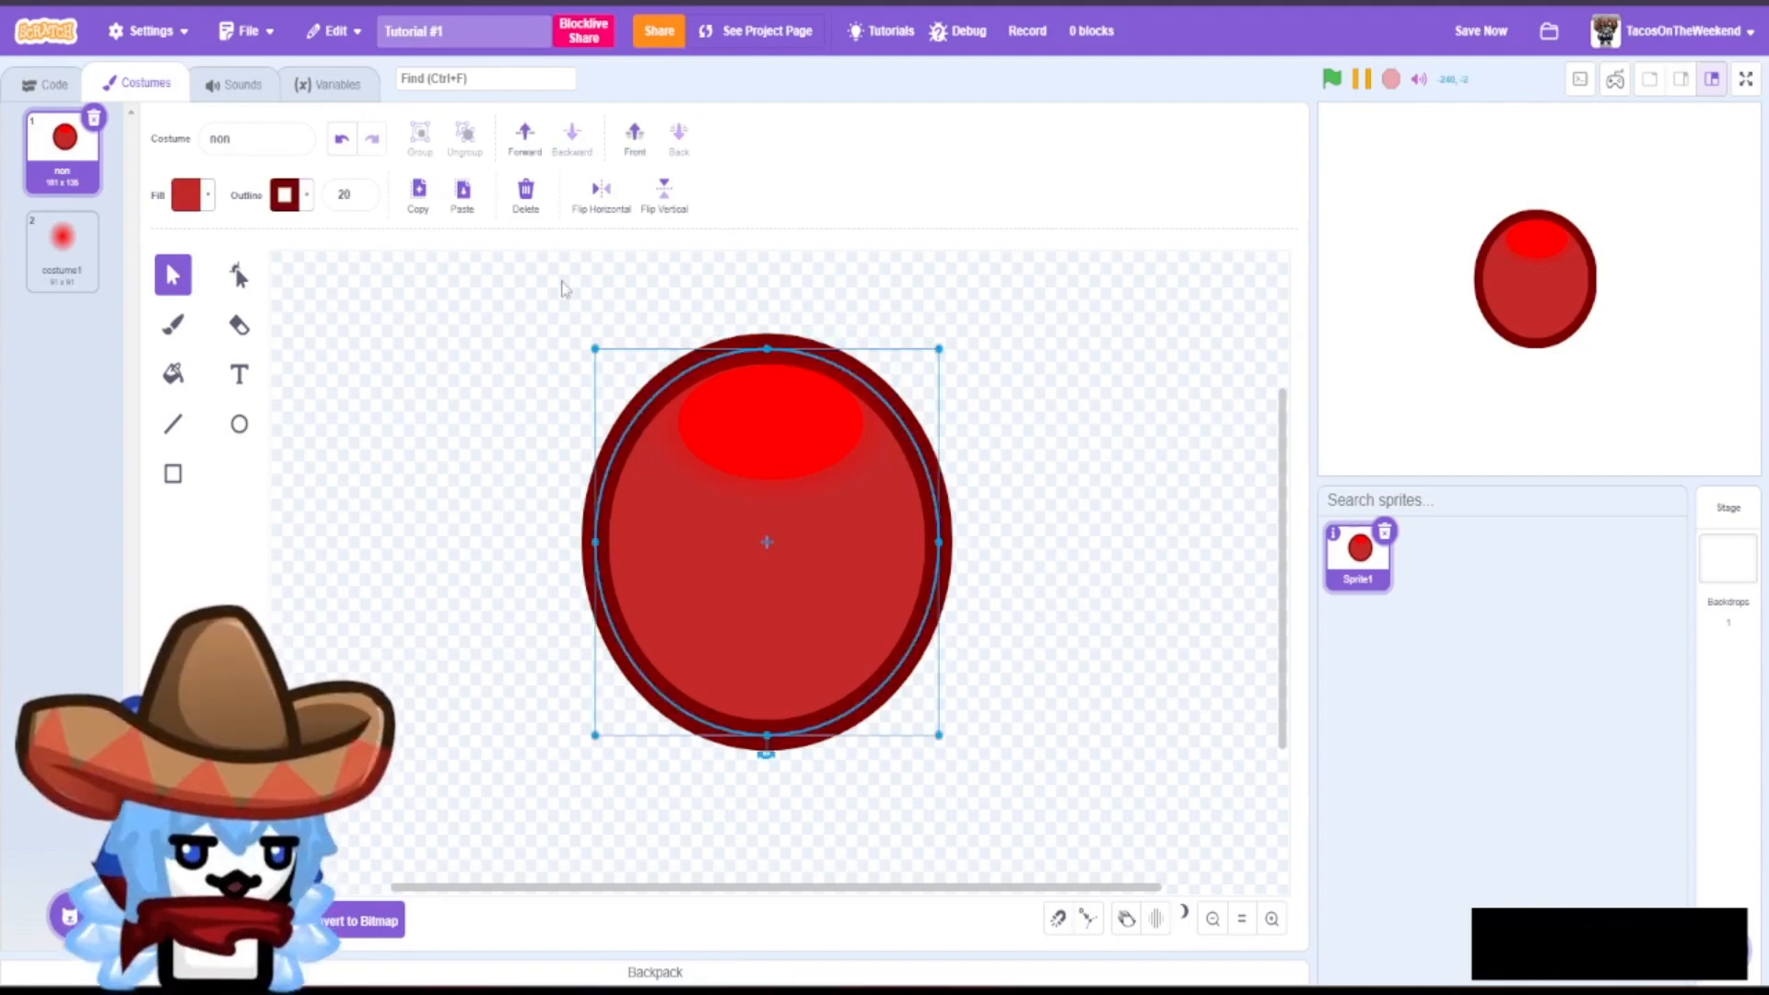
{"action": "left_click", "coordinate": [416, 189]}
{"action": "left_click", "coordinate": [464, 195]}
{"action": "left_click", "coordinate": [189, 195]}
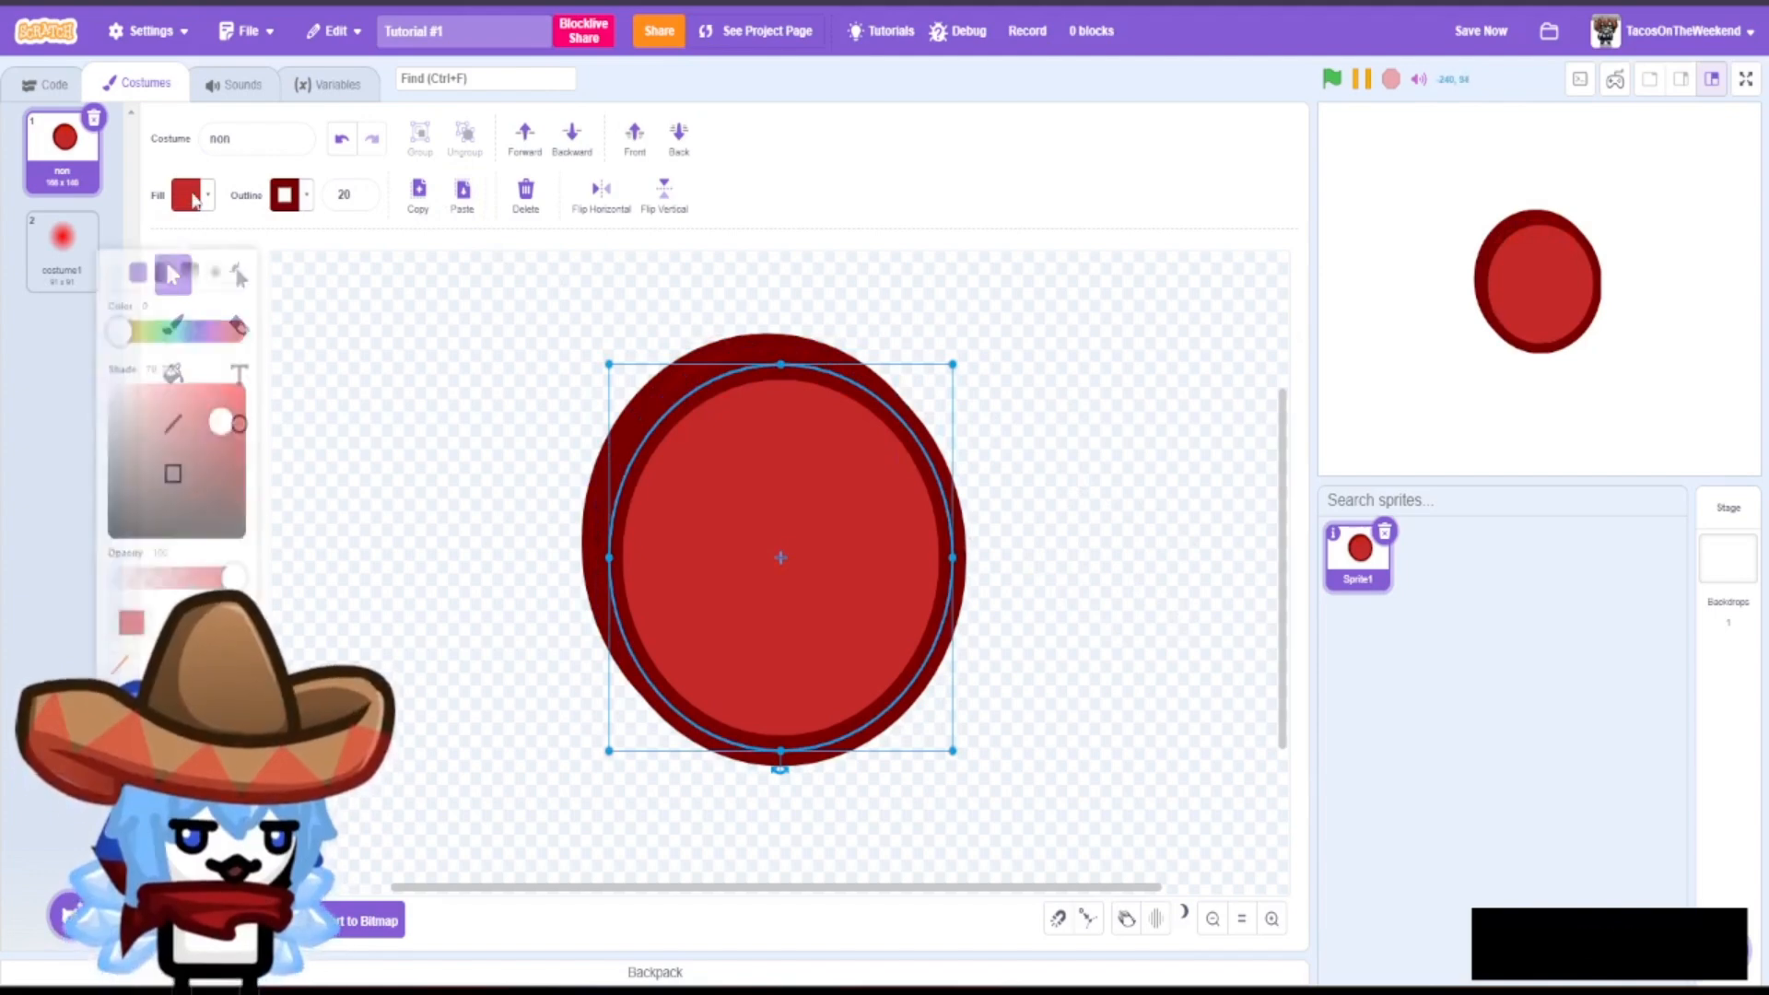
{"action": "left_click", "coordinate": [119, 639]}
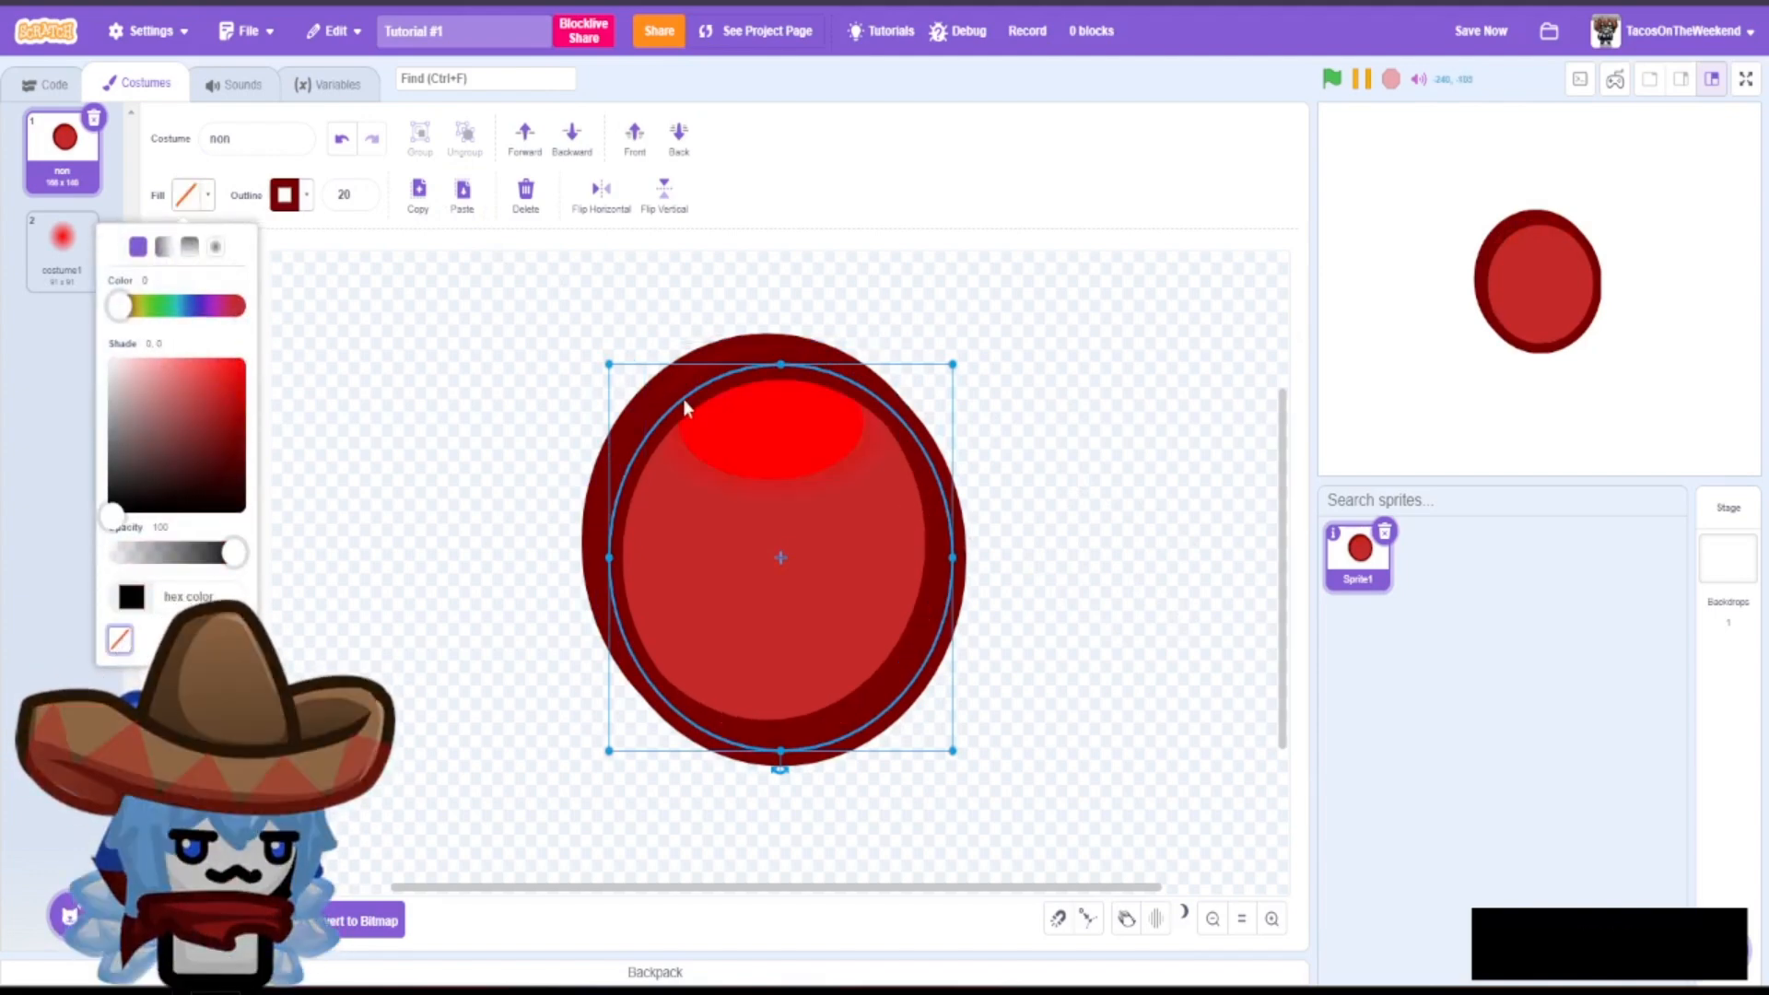
{"action": "left_click_drag", "start_coordinate": [683, 400], "coordinate": [669, 384]}
{"action": "left_click", "coordinate": [1058, 410]}
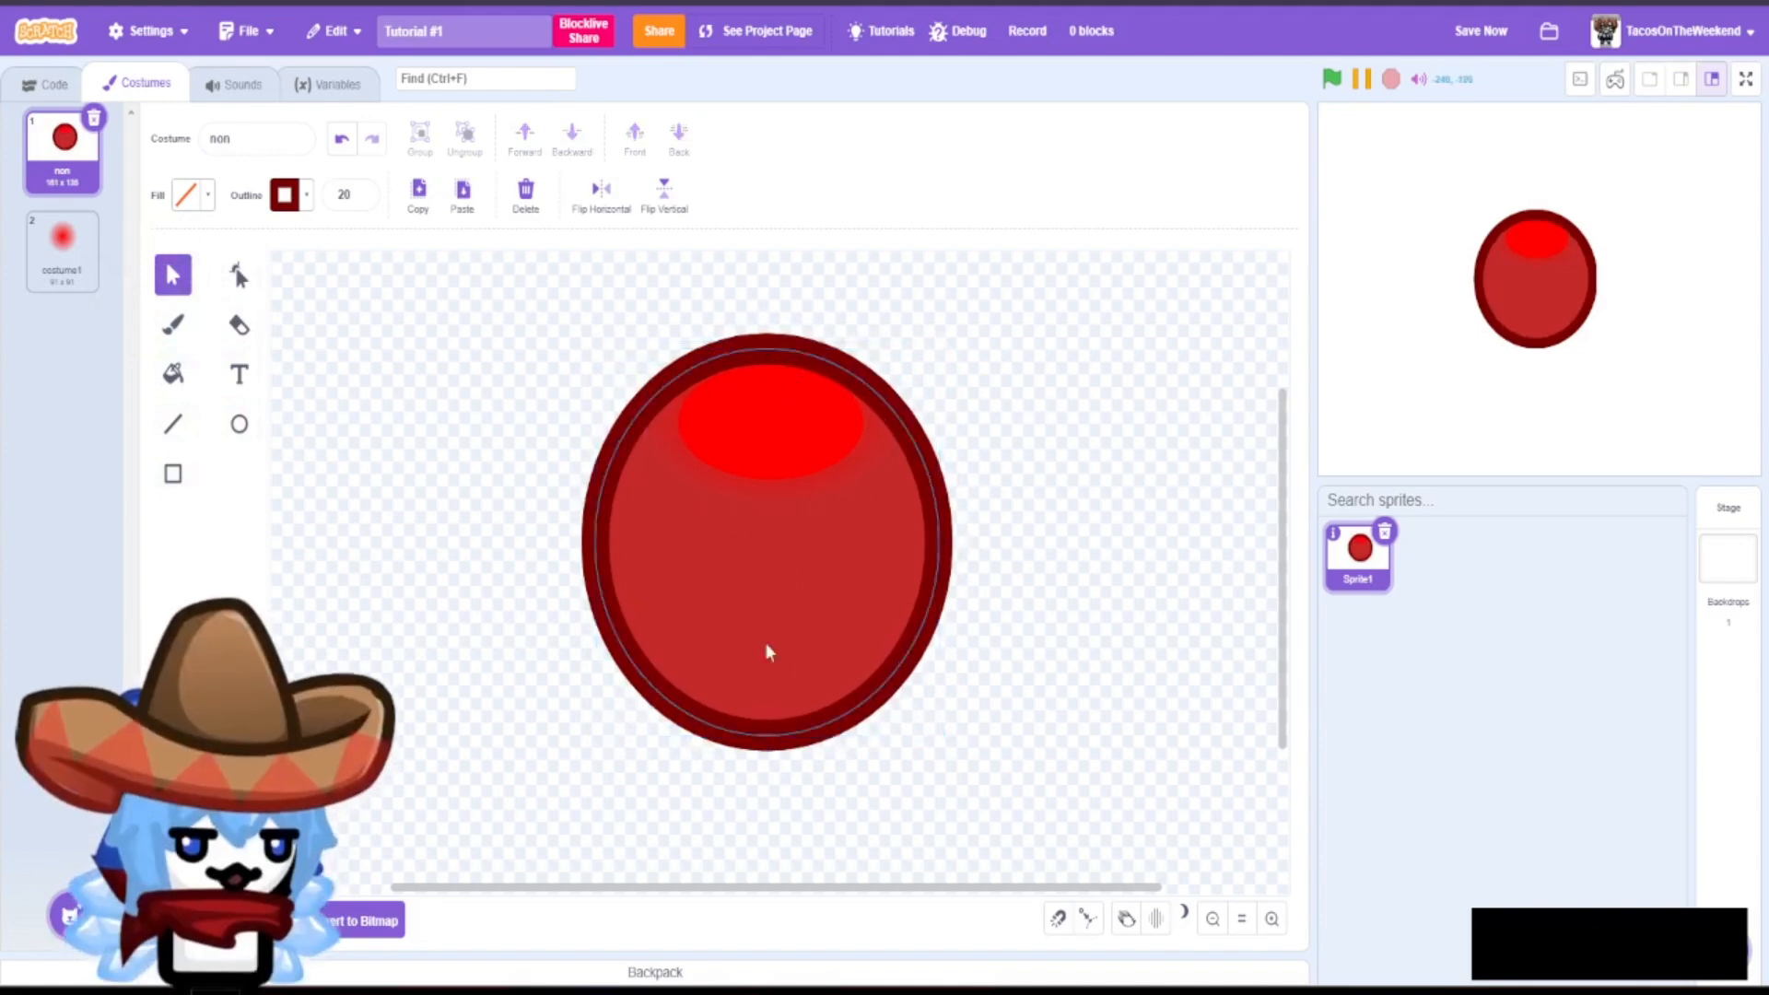
- Activate the Circle tool in the costume "non"
{"action": "left_click", "coordinate": [239, 424]}
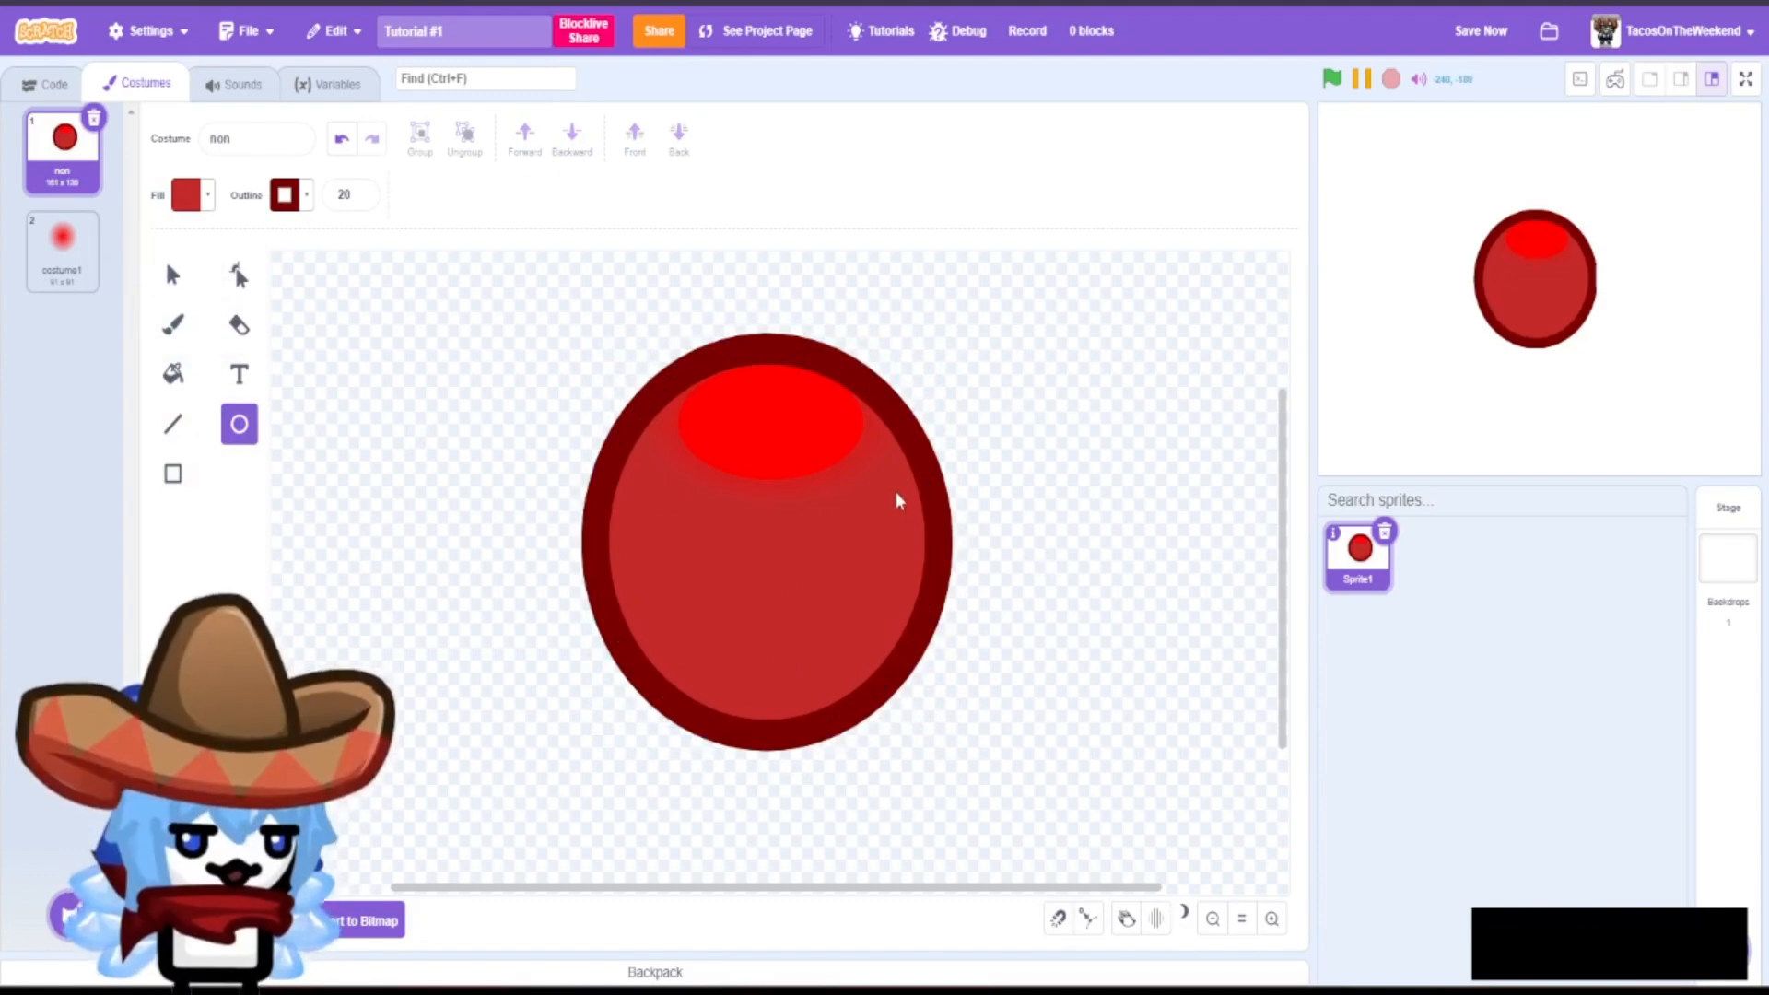